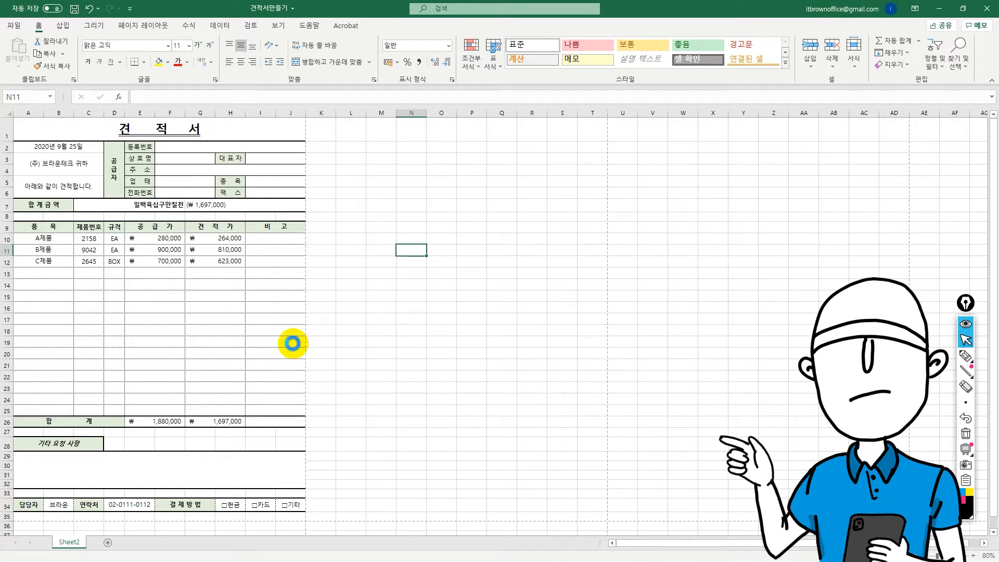
Preview the finished quotation sheet as it would print on paper and return to the worksheet.
key(ctrl+p)
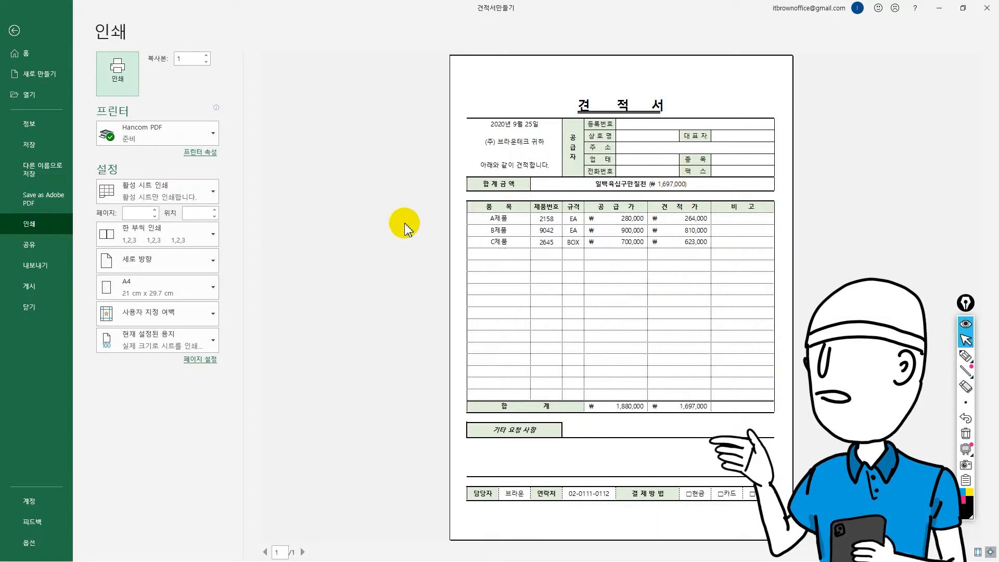
key(Escape)
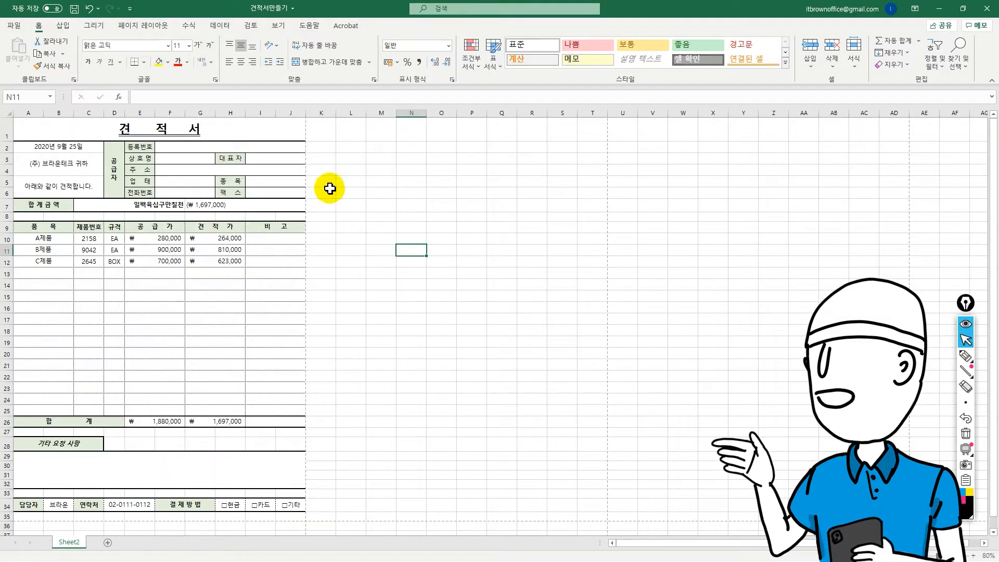
key(ctrl+shift+1)
mouse_move(293, 351)
mouse_down()
mouse_move(274, 283)
mouse_move(308, 361)
mouse_up()
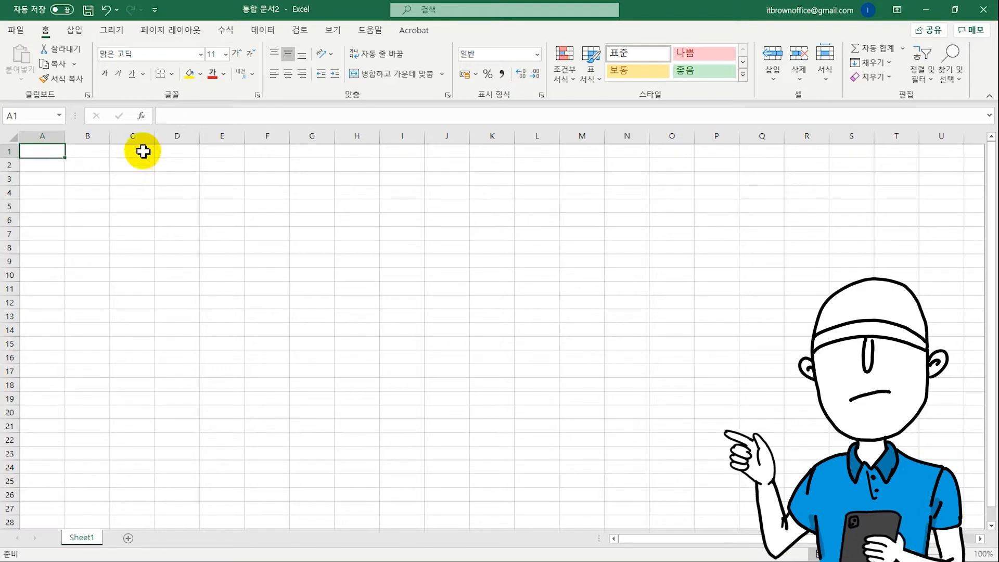
Set up the blank worksheet's page as A4 paper in portrait orientation with narrow margins, and check the page boundaries.
click(184, 31)
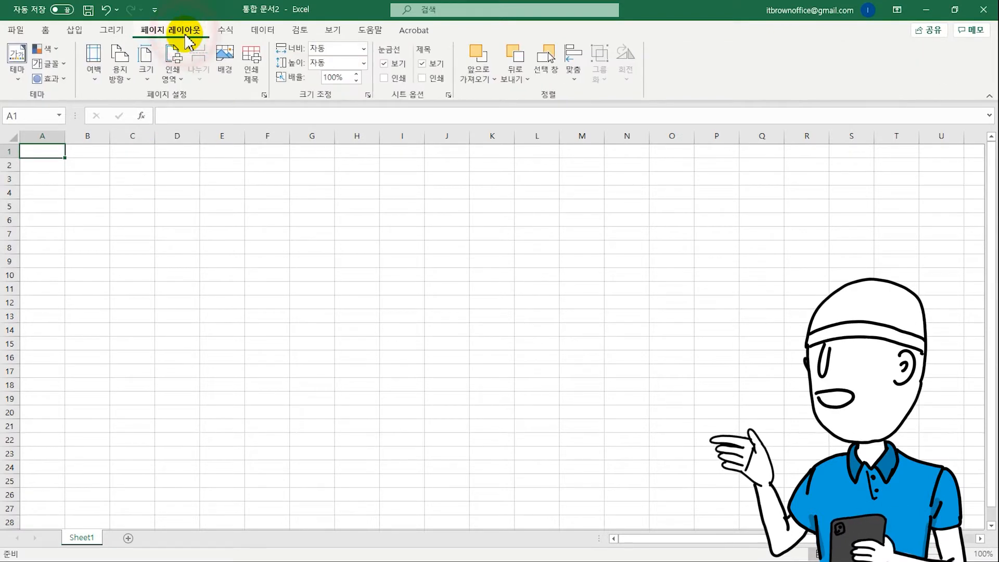
click(148, 70)
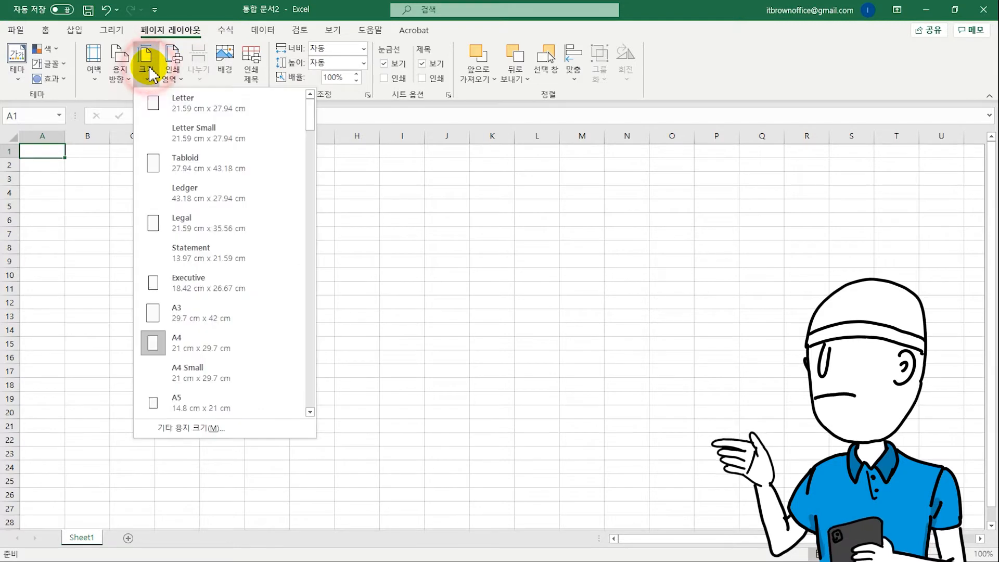
click(211, 343)
click(117, 66)
click(144, 106)
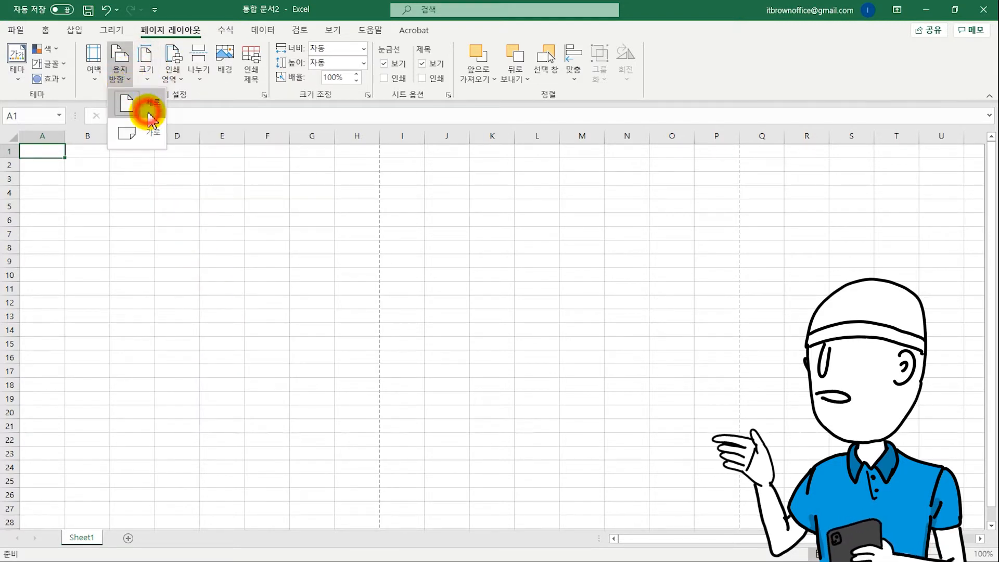
click(97, 73)
click(116, 224)
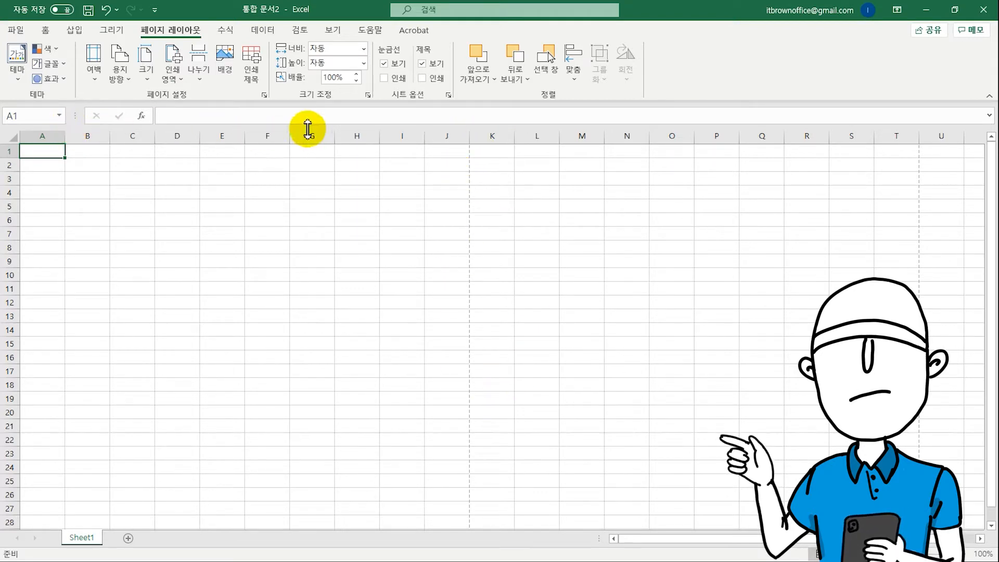
scroll(375, 228, down, 6)
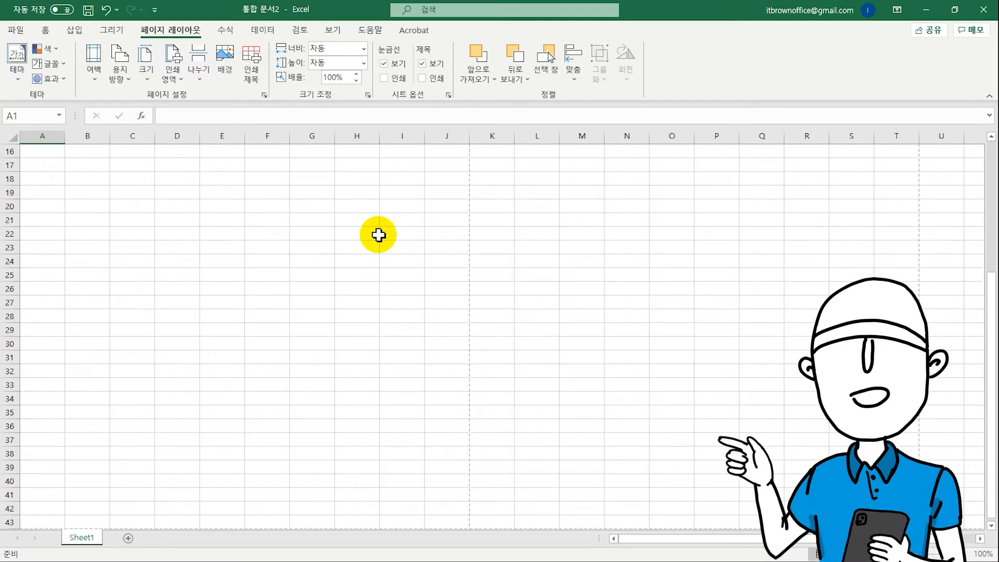
scroll(463, 333, up, 6)
scroll(147, 214, down, 7)
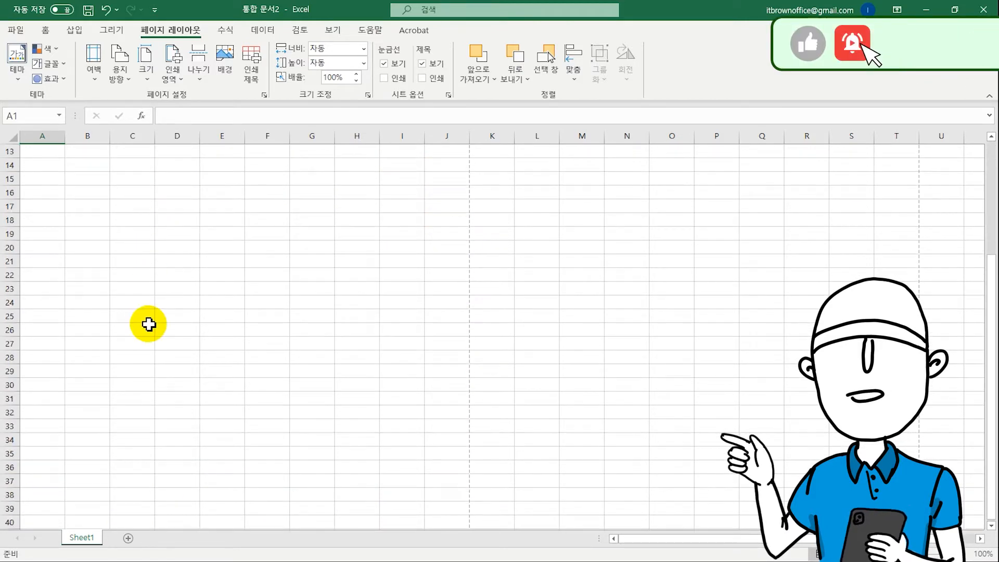
scroll(54, 153, up, 7)
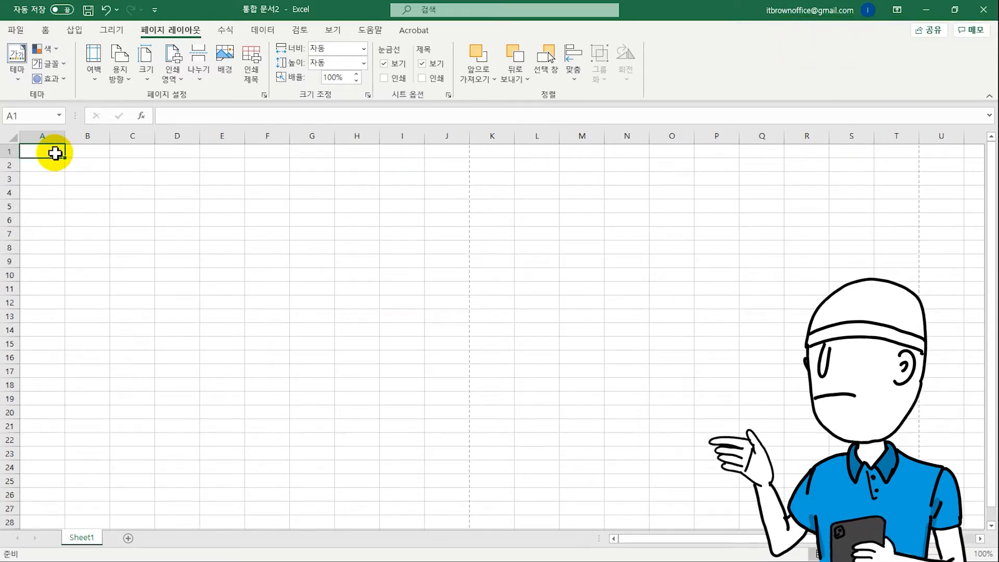
Merge and centre cells A1:J1 and enter the title "견적서" in the merged cell.
drag(54, 153, 455, 149)
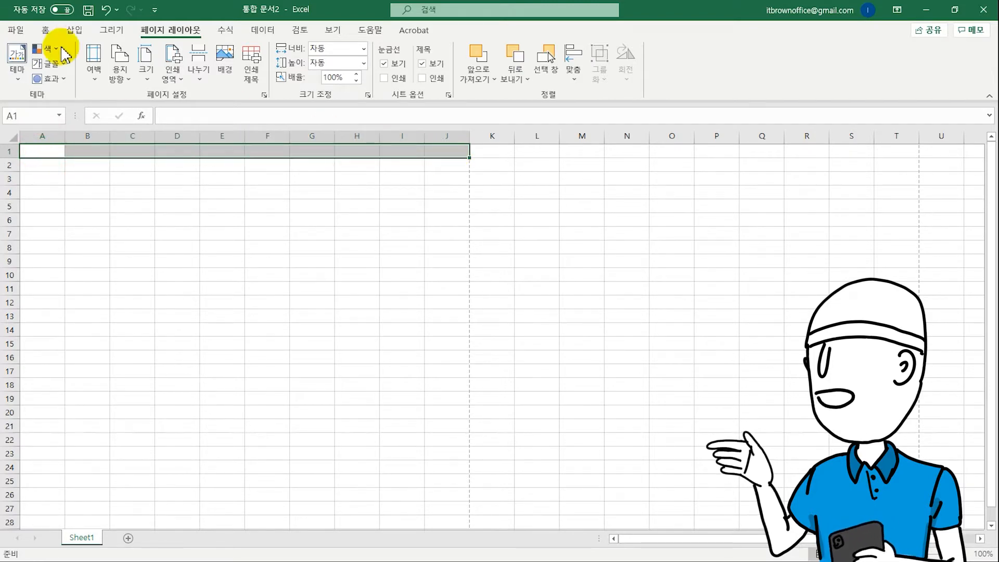
click(47, 32)
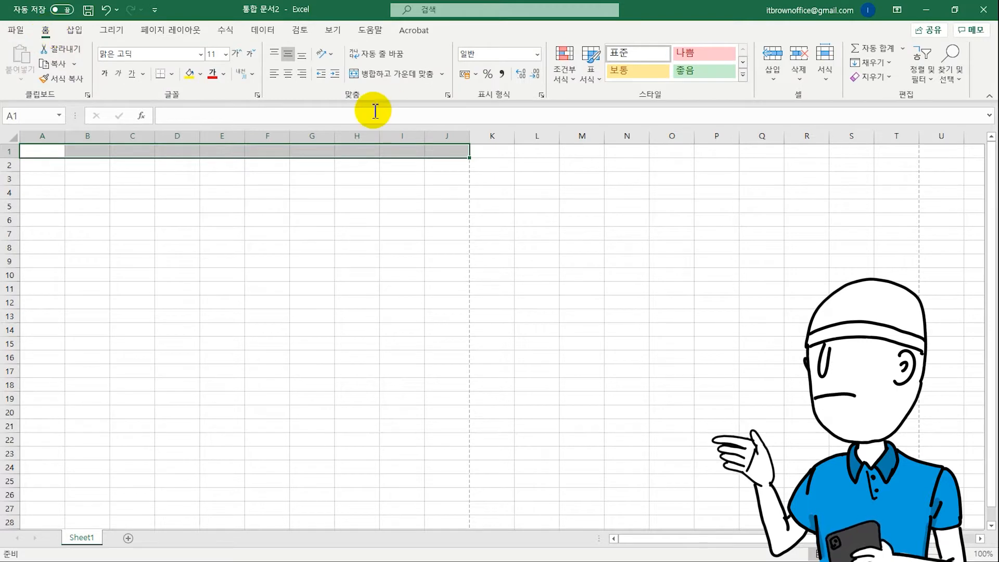
click(410, 79)
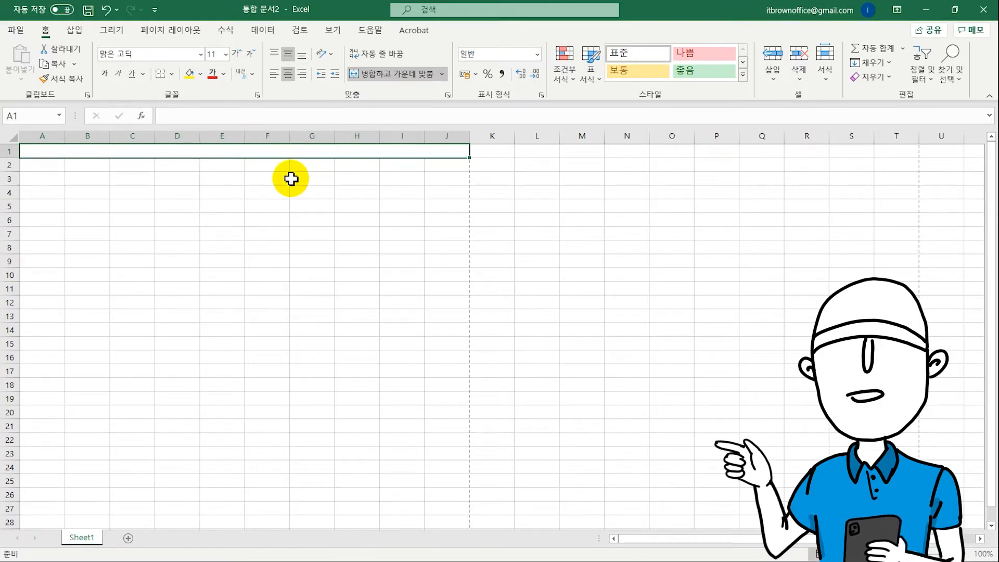
text(견적서)
key(Return)
Format the title in A1 as underlined, bold 20-point text and make row 1 slightly taller.
key(Up)
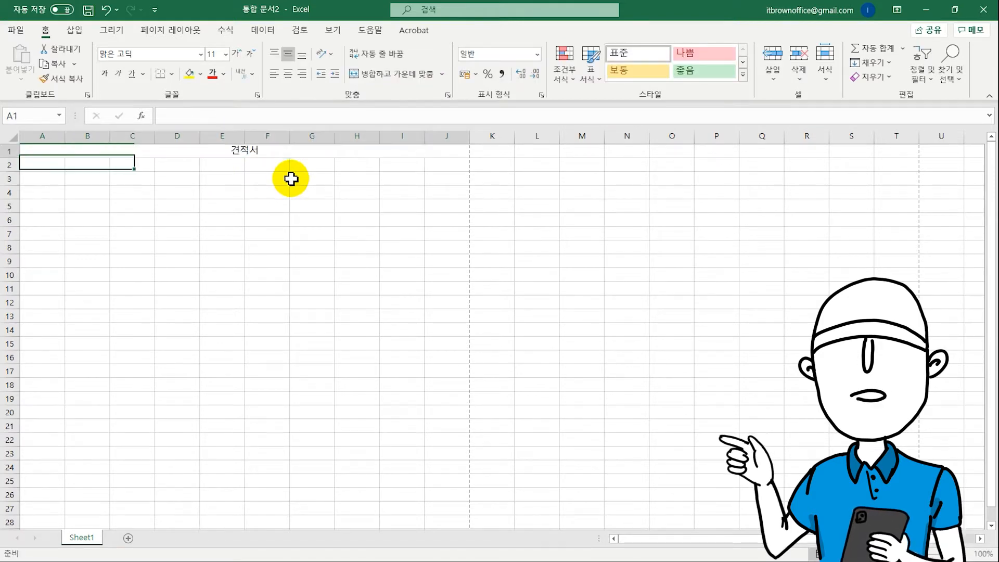
click(143, 75)
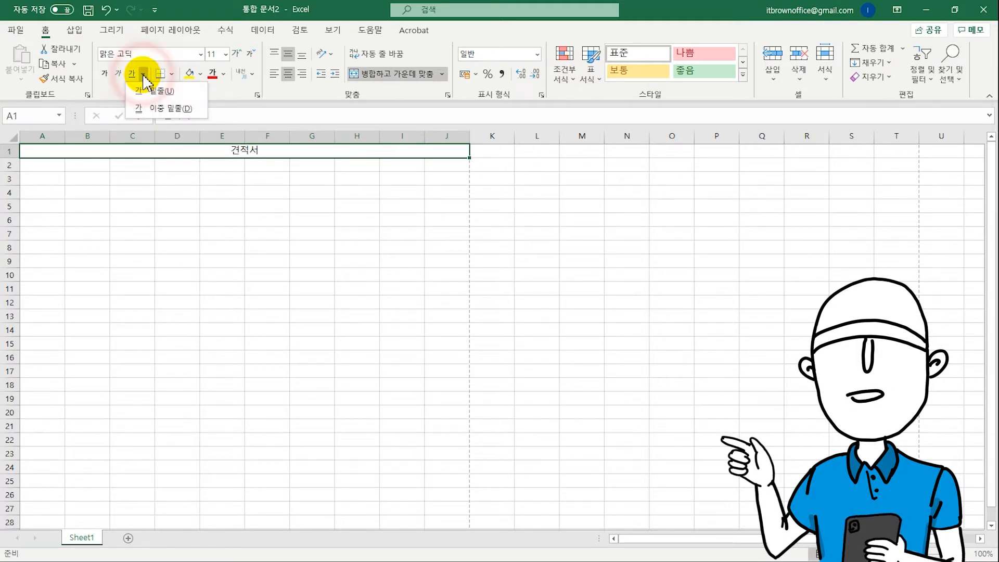
click(152, 92)
click(237, 53)
click(237, 53)
click(237, 53)
click(237, 54)
click(236, 53)
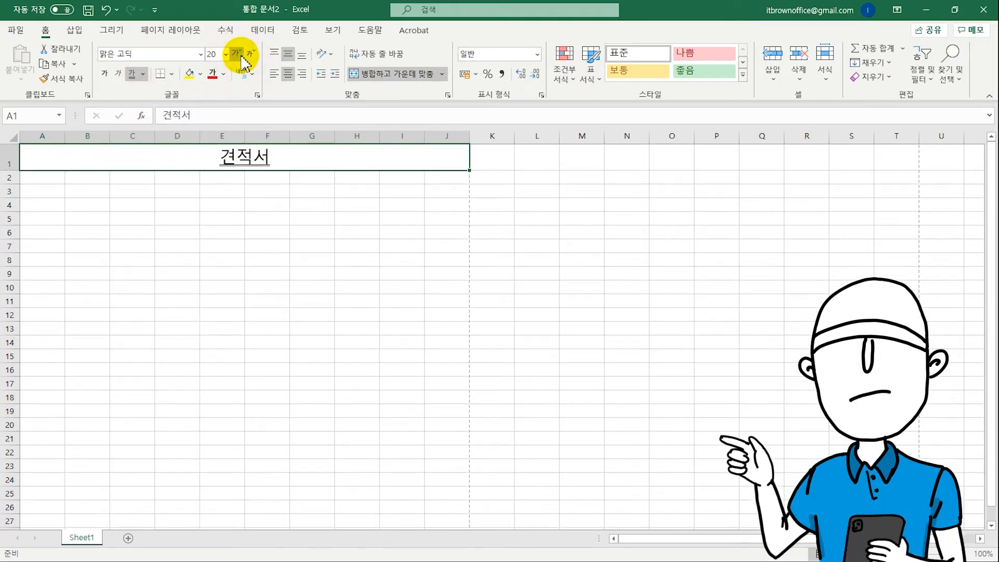
click(105, 73)
drag(11, 169, 13, 173)
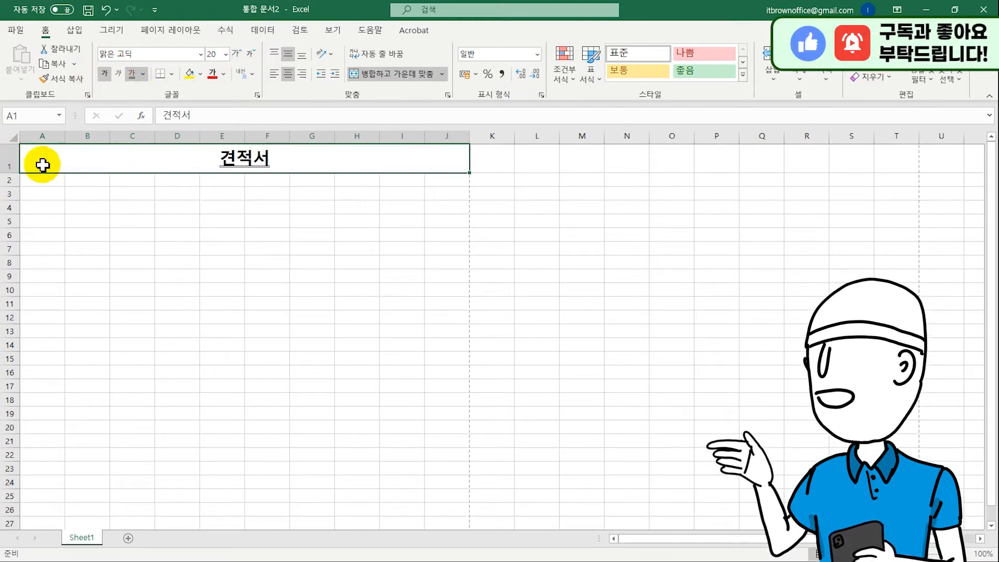
Space out the title's three characters evenly so that it reads "견 적 서".
double_click(236, 161)
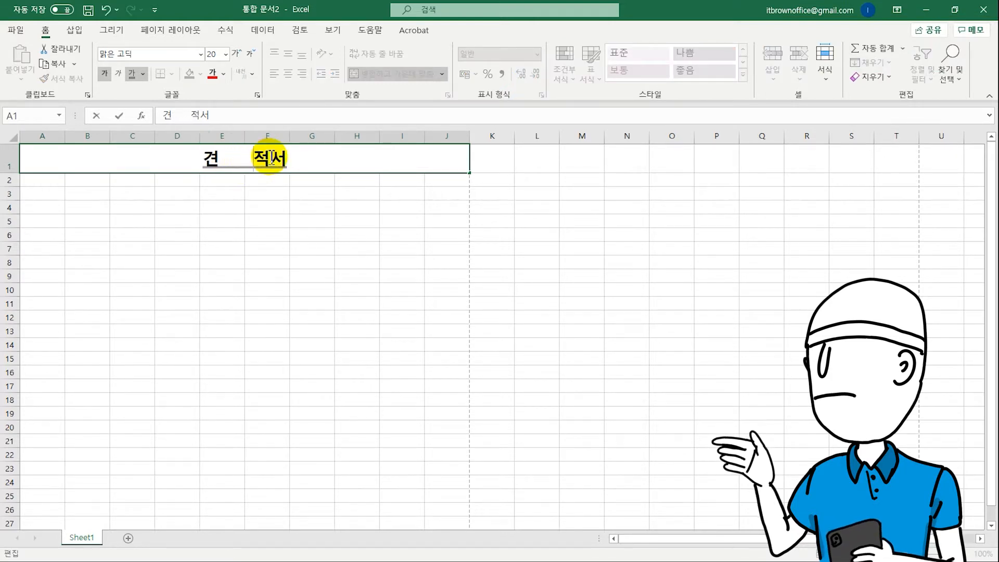
click(274, 157)
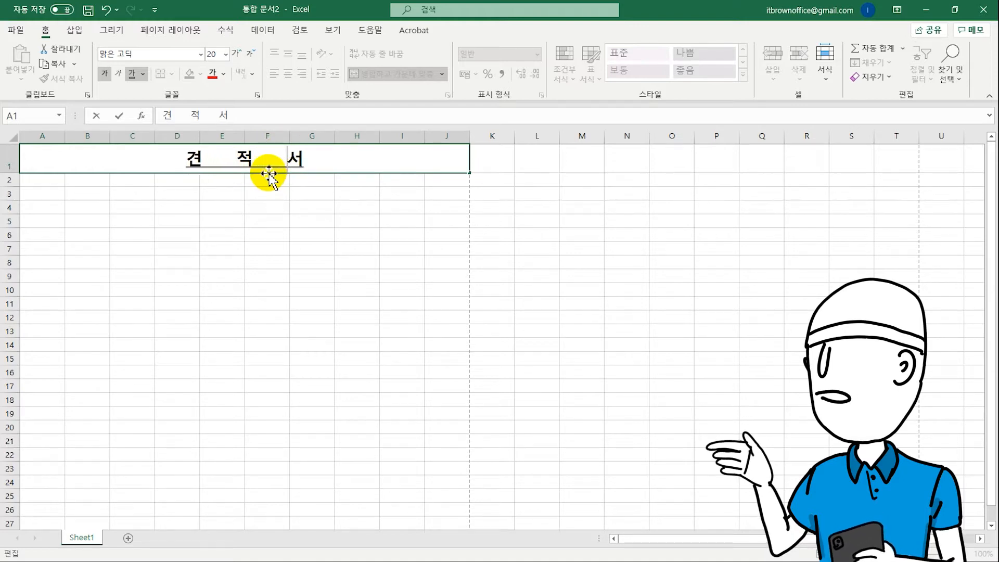
drag(257, 158, 287, 158)
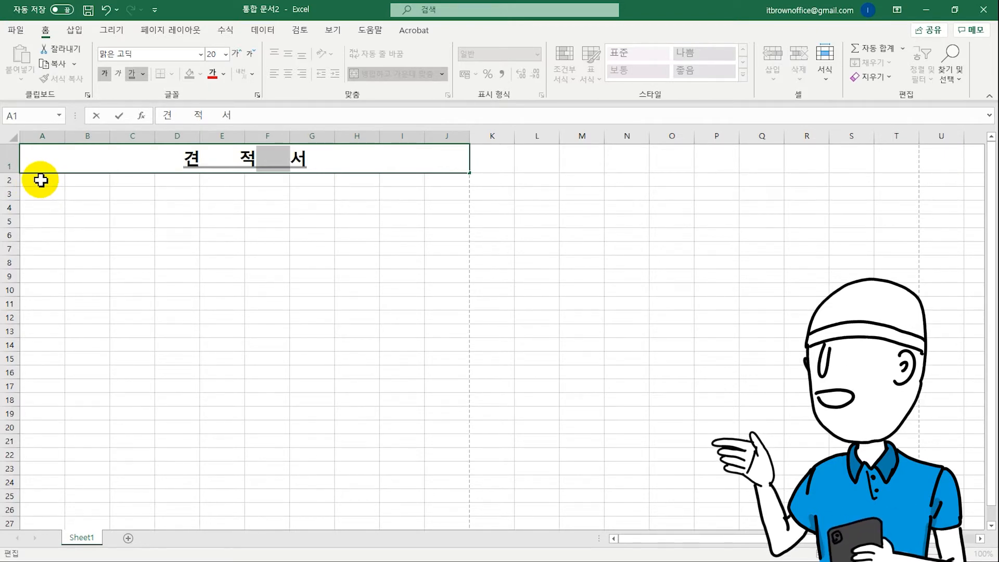
Merge the range A2:C6 across, so that each row's three cells form one cell.
drag(42, 182, 136, 233)
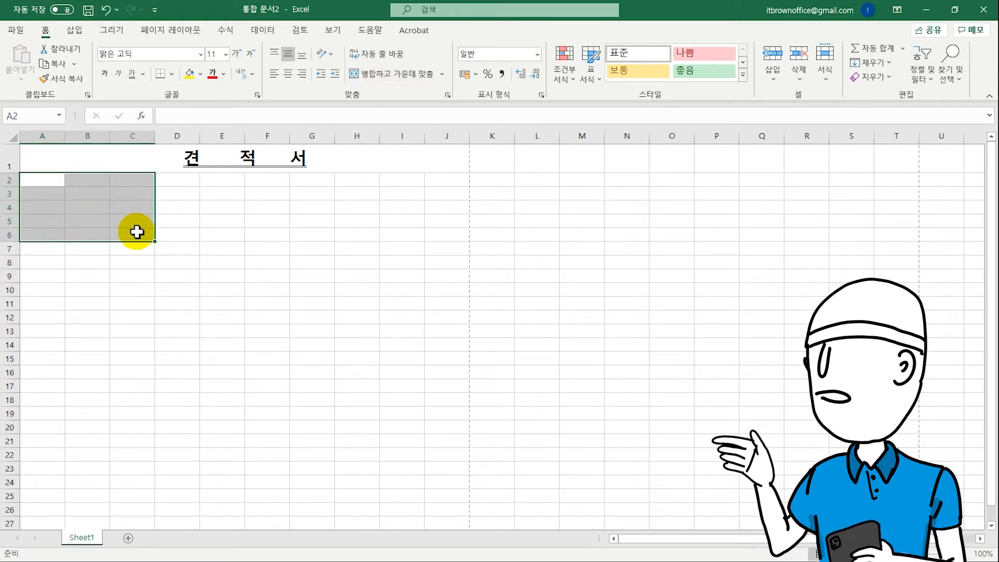
click(442, 74)
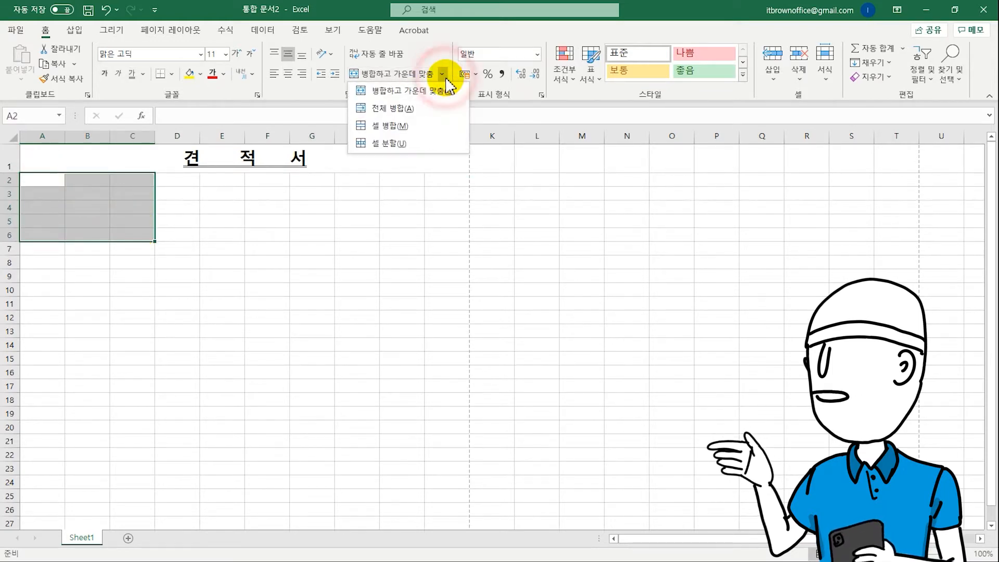
click(427, 109)
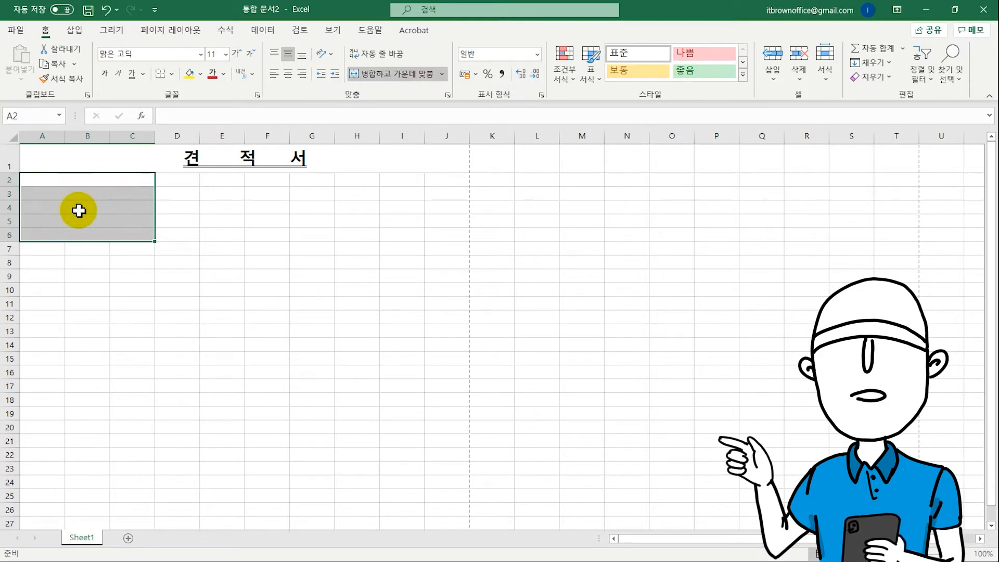
Combine rows 3 and 4 of columns A to C into one merged and centred cell, A3:C4.
drag(83, 192, 82, 206)
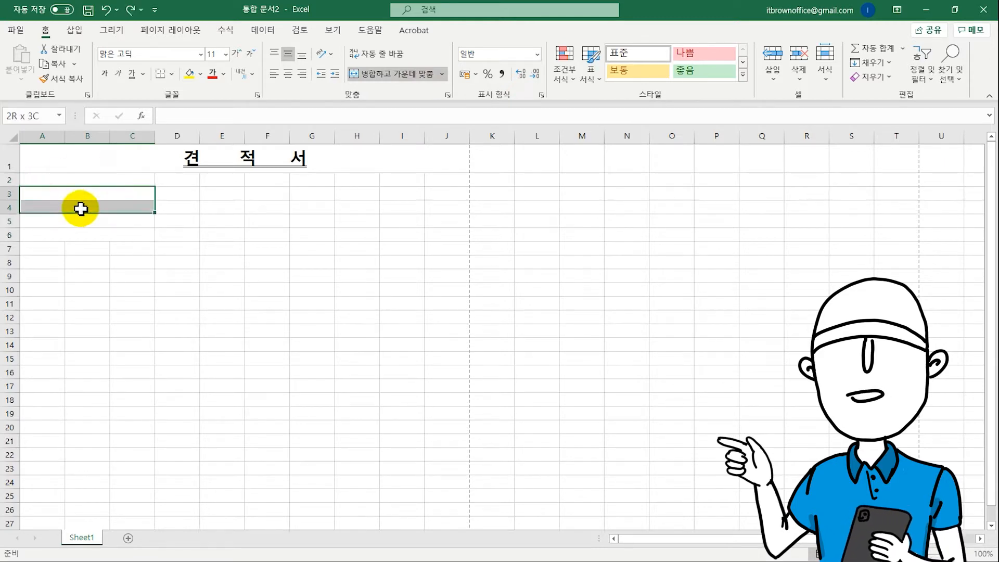
click(411, 83)
click(367, 86)
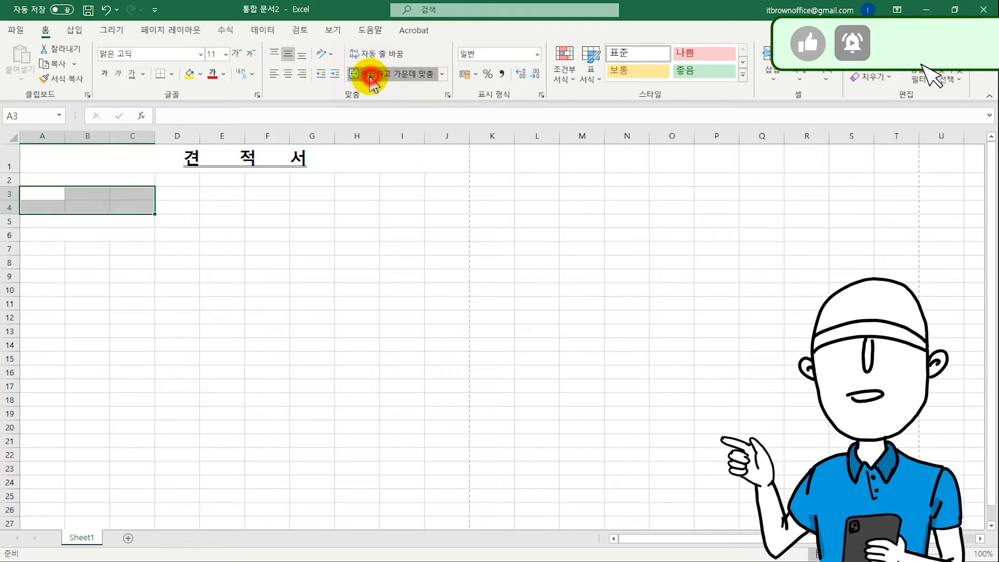
Copy the merged cell A3:C4 onto A5:C6 so that rows 5 and 6 share the same merge.
click(77, 218)
key(ctrl+c)
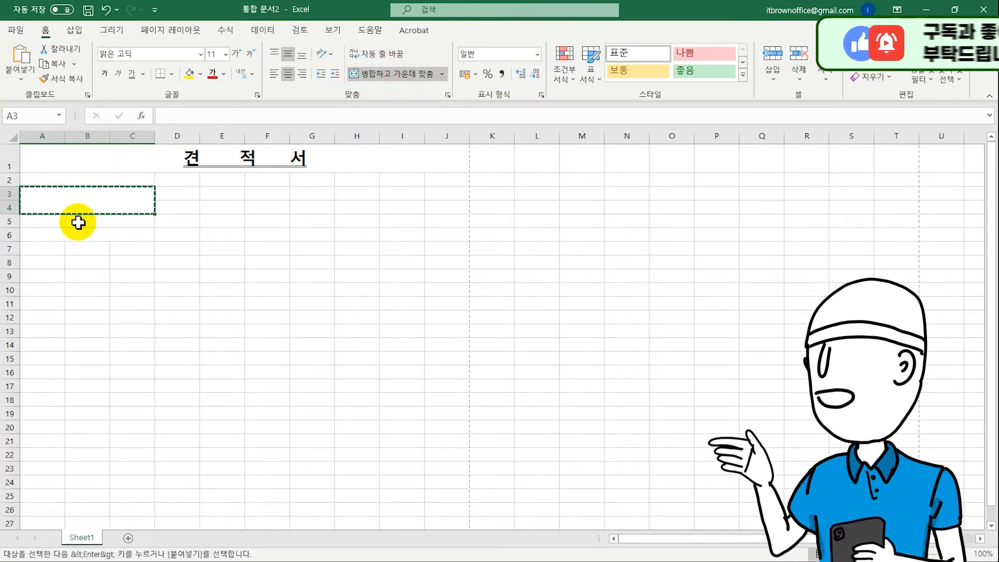
mouse_move(60, 223)
mouse_down()
mouse_move(58, 233)
mouse_move(56, 219)
mouse_up()
key(ctrl+v)
click(116, 238)
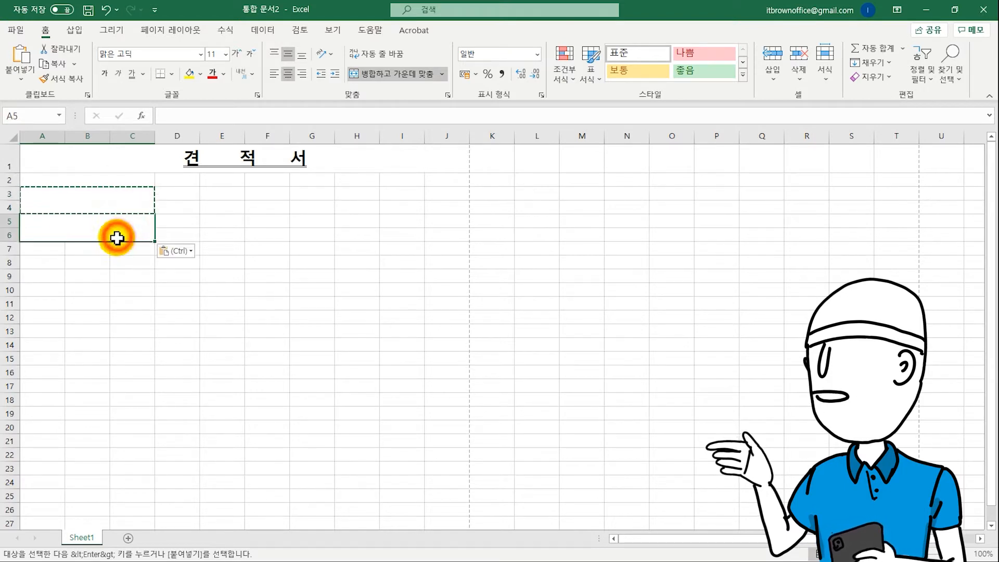
click(107, 206)
click(107, 245)
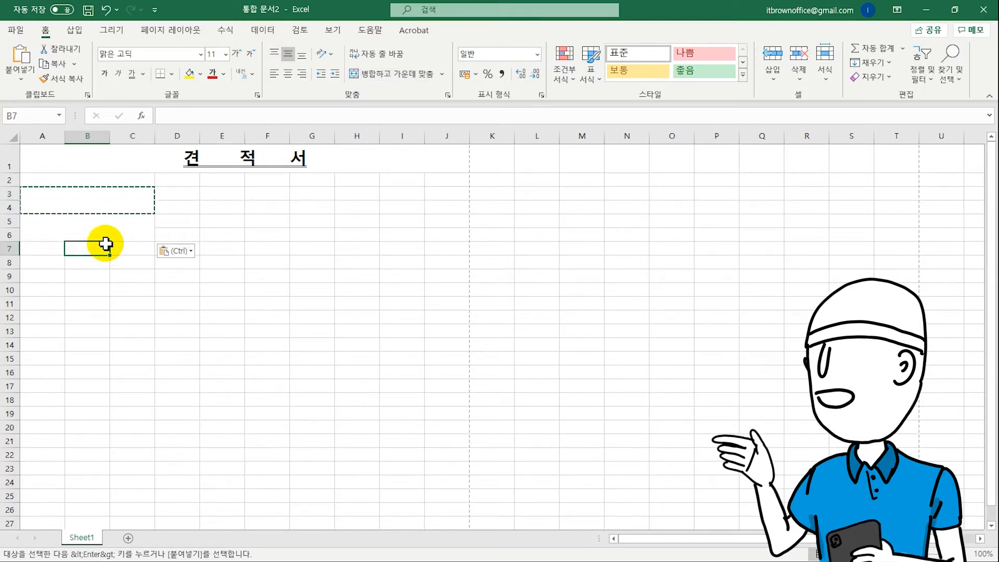
Merge and centre the ranges D2:D6, F2:J2, F3:G3 and I3:J3, each as a separate cell.
drag(185, 181, 184, 233)
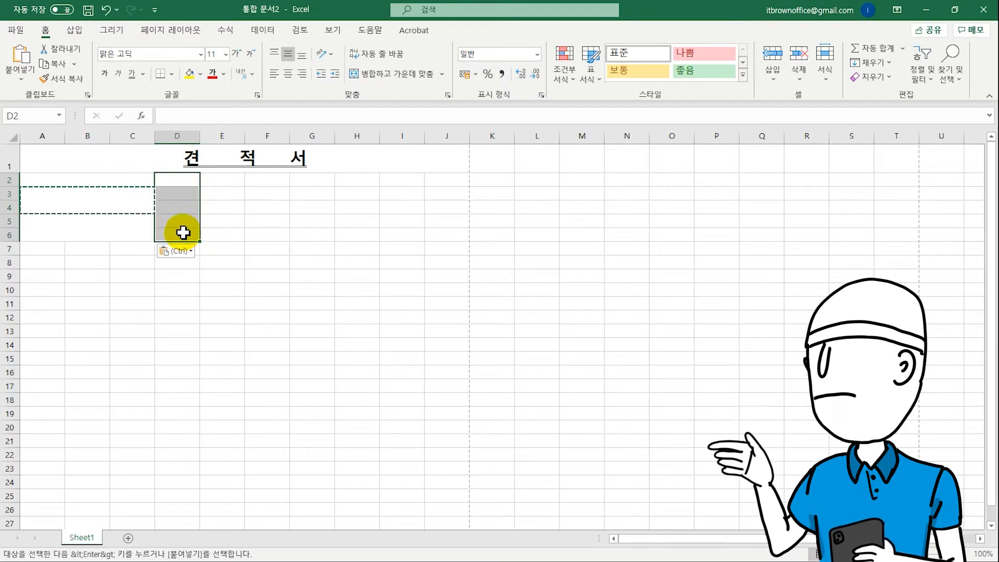
click(379, 75)
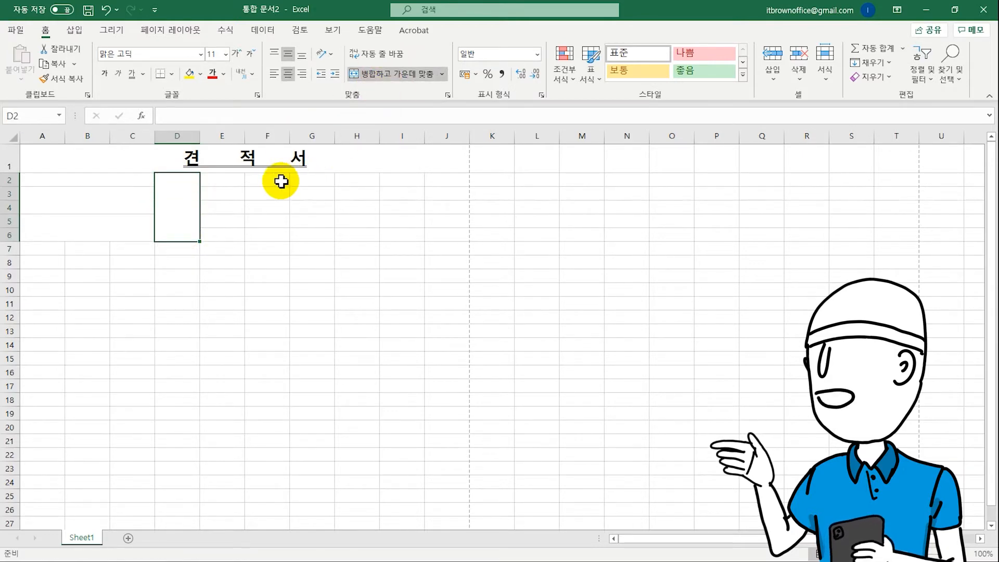
drag(279, 182, 448, 180)
click(385, 75)
drag(270, 196, 312, 194)
click(391, 76)
drag(395, 193, 445, 193)
click(411, 74)
Merge and centre the ranges F4:J4, F5:G5, I5:J5, F6:G6 and I6:J6, each as a separate cell.
drag(282, 207, 313, 219)
click(389, 76)
click(396, 74)
drag(401, 219, 448, 219)
click(401, 76)
drag(284, 234, 313, 234)
click(387, 76)
drag(401, 234, 448, 235)
click(394, 76)
click(344, 205)
Enter the quotation date 2020-09-25 in merged cell A2.
click(117, 181)
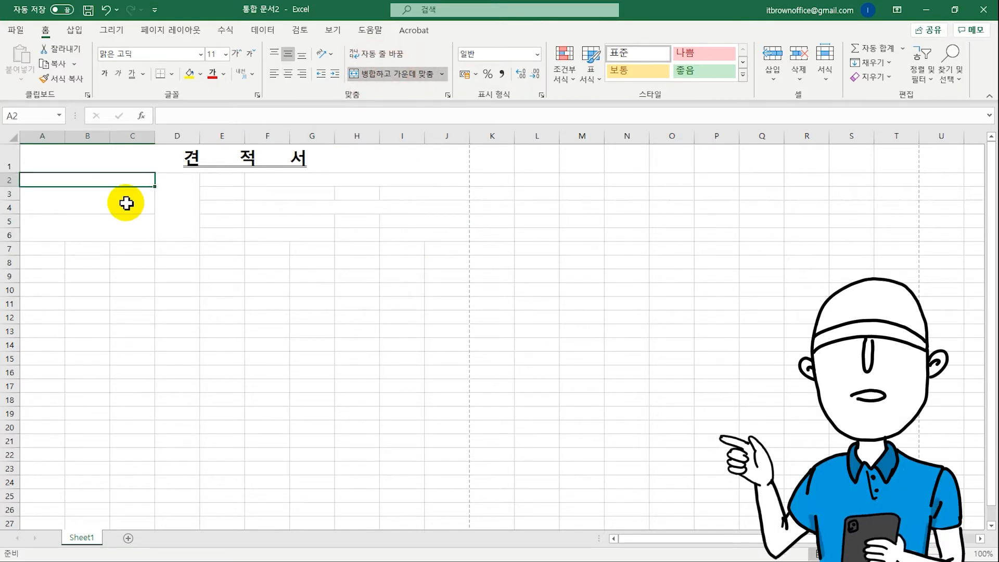
text(2020 )
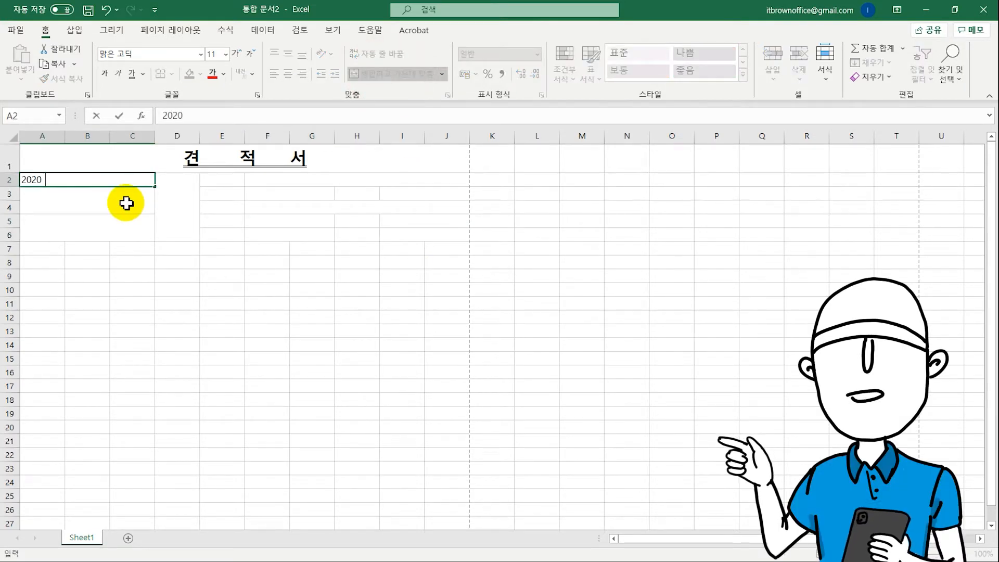
text(09-25)
key(Return)
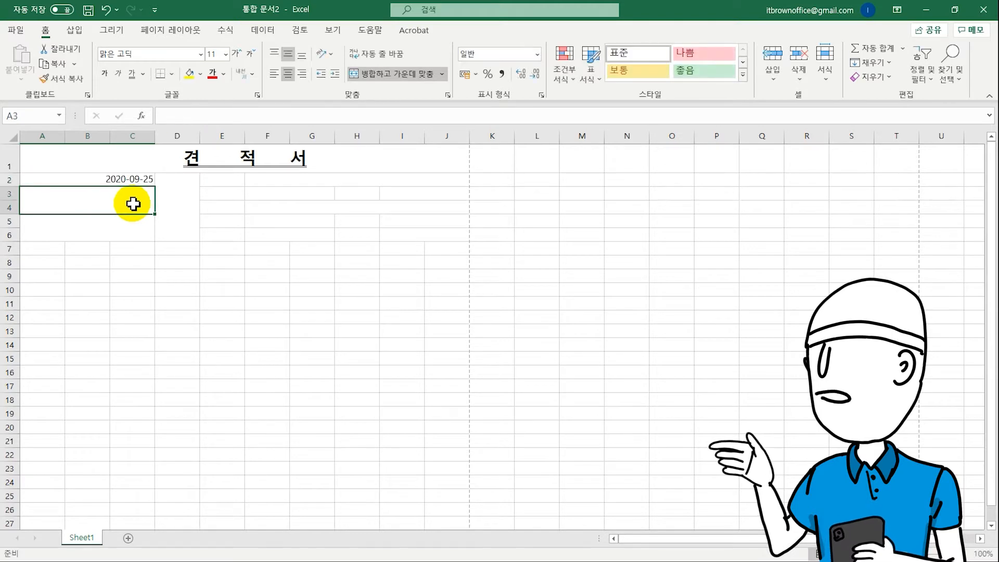
Format the date in merged cell A2 with the Korean long date style 2012년 3월 14일.
right_click(147, 182)
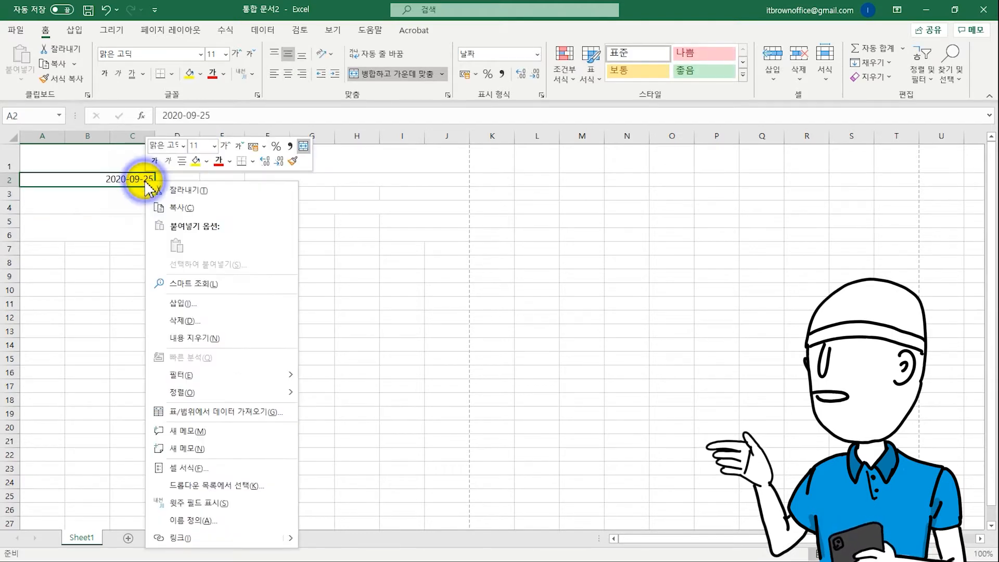
click(265, 467)
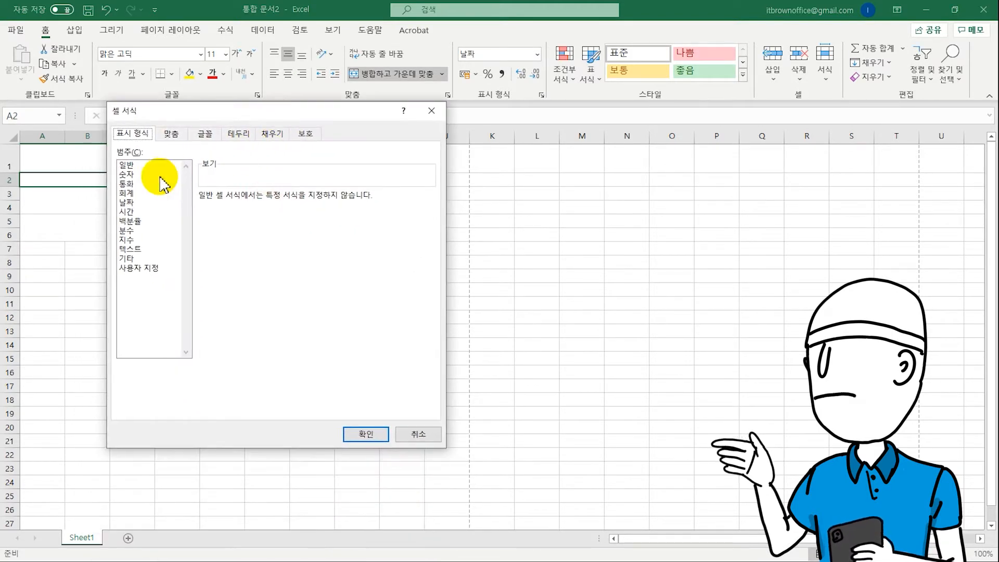
click(137, 202)
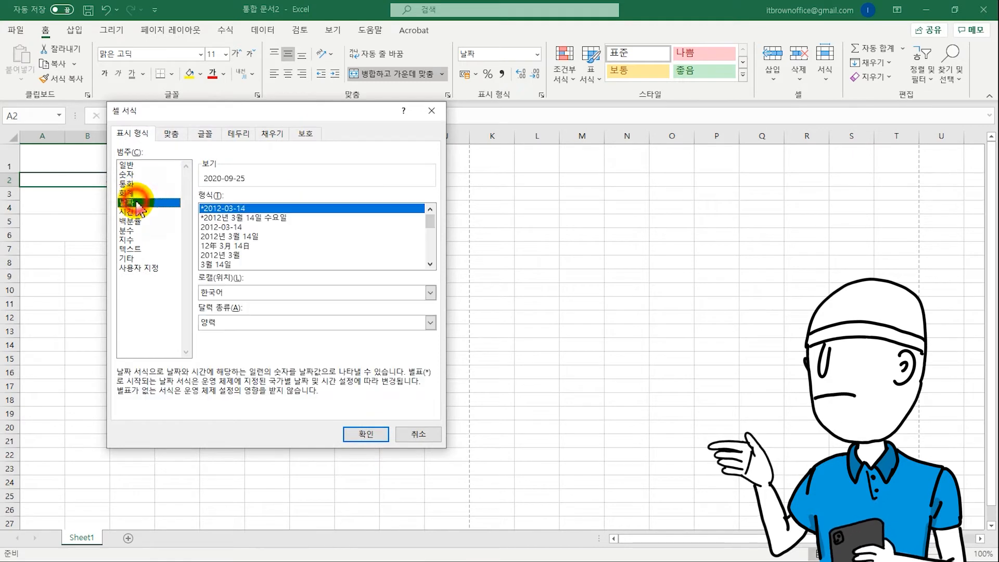
click(257, 240)
click(370, 435)
Enter ㈜ 브라운테크 귀하 in merged cell A3 and 아래와 같이 견적합니다. in merged cell A5.
click(139, 205)
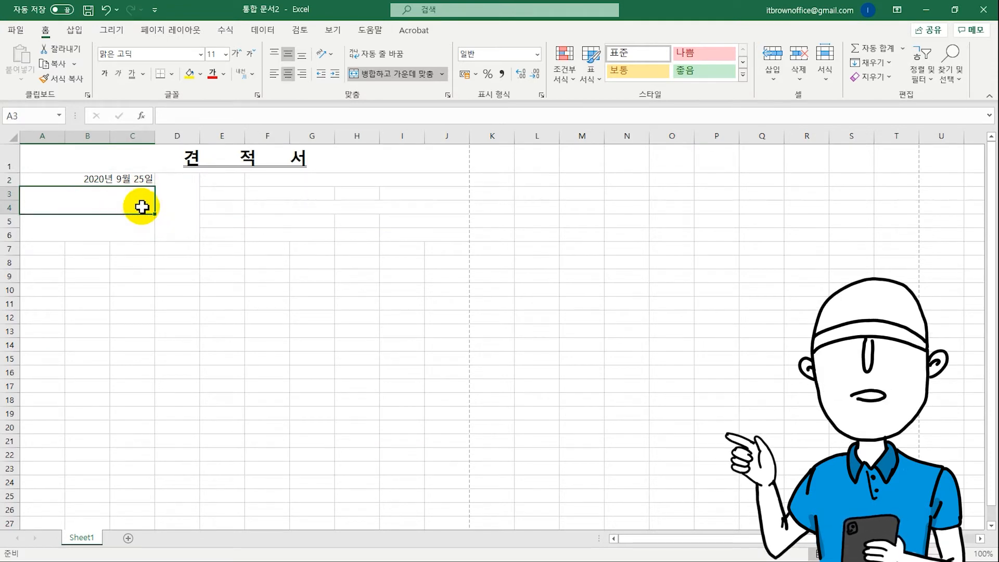
text(㈜ 브라운테크 귀하)
key(Return)
text(아래와 같이 견적합ㄴ)
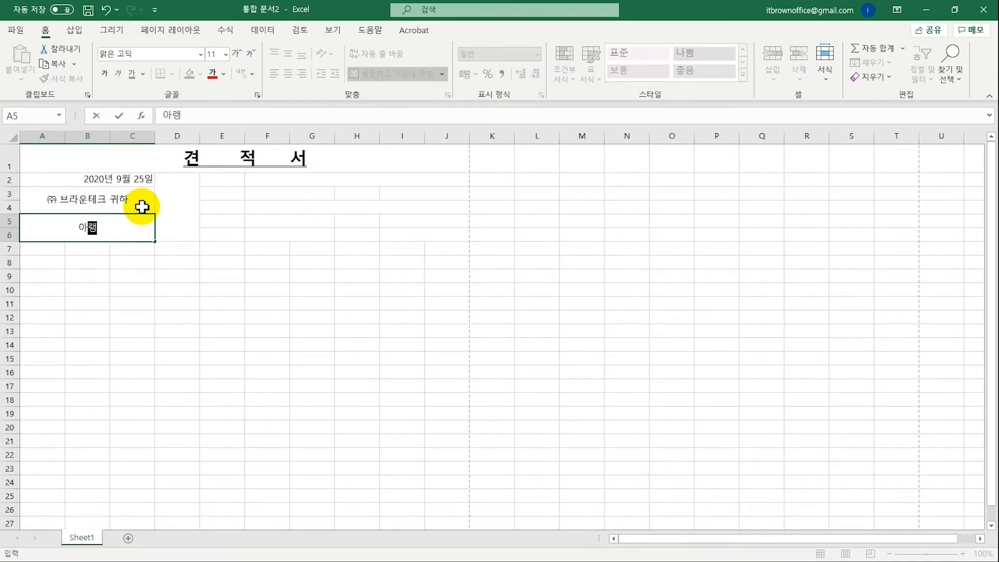
text(ㅣ다.)
Enter the supplier labels 등록번호, 상호명, 주소, 업태 and 전화번호 in cells E2 to E6.
key(Right)
key(Right)
text(등)
key(Escape)
key(Up)
key(Up)
key(Up)
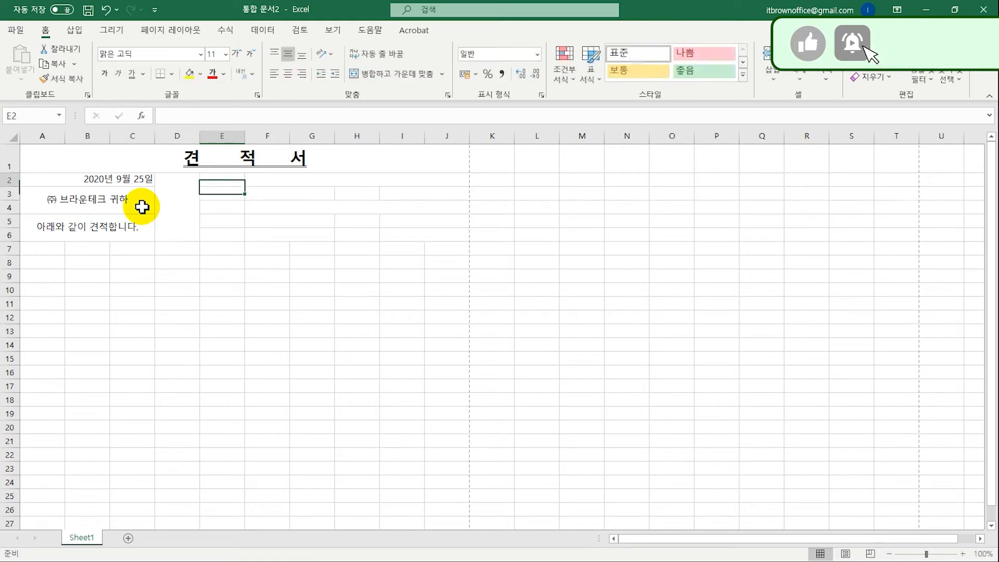
text(등록번호)
key(Return)
text(사ㅇ호명)
key(Return)
text(주소)
key(Return)
text(호)
Enter the supplier labels 대표자 in H3, 종목 in H5 and 팩스 in H6.
key(Right)
key(Right)
key(Up)
key(Up)
key(Up)
text(대표자)
key(Return)
key(Return)
text(종목)
key(Return)
text(팩스)
key(Return)
Enter 공급자 in merged cell D2 and set its text orientation to vertical.
click(167, 198)
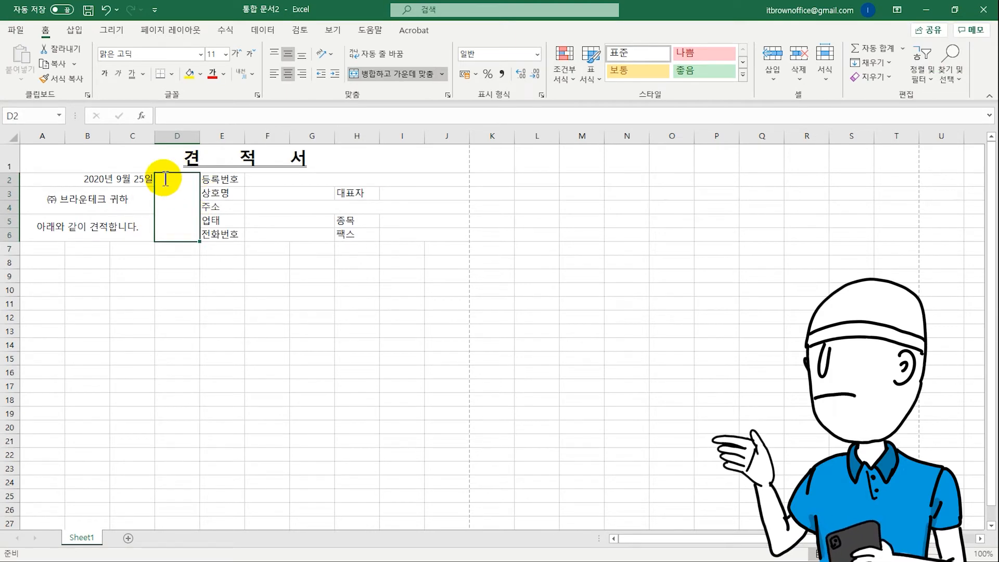
text(공그)
text(자)
key(Return)
click(164, 179)
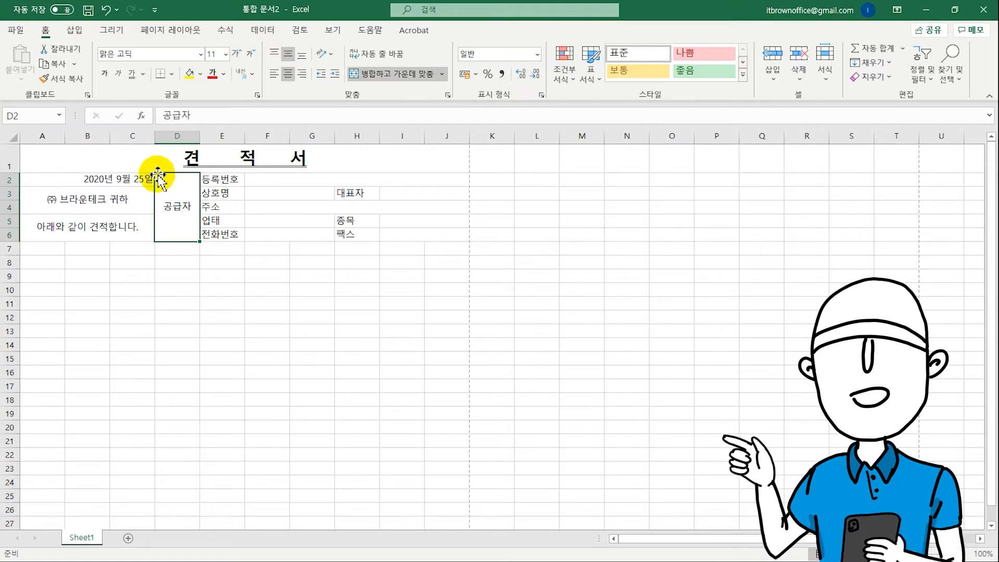
click(328, 54)
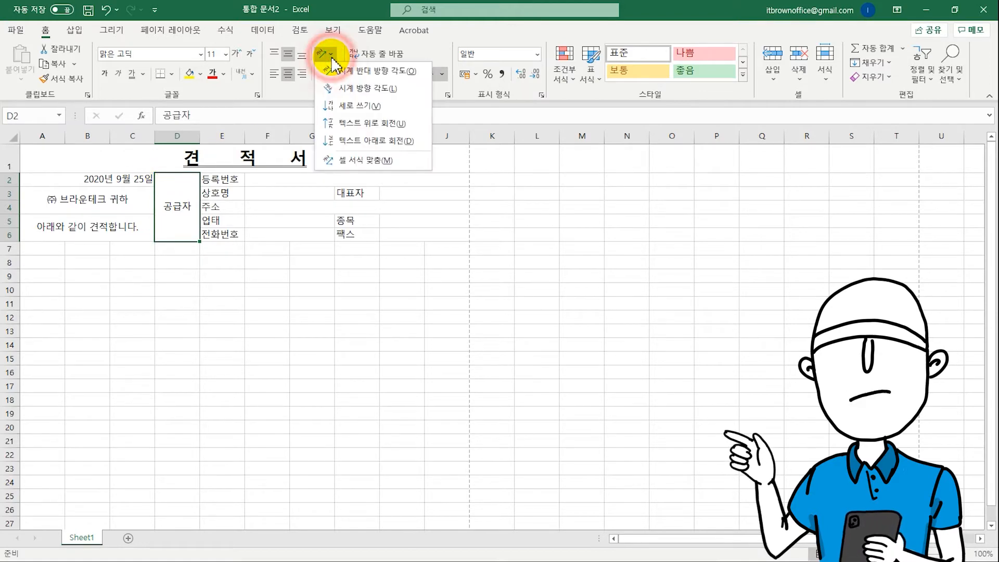
click(346, 105)
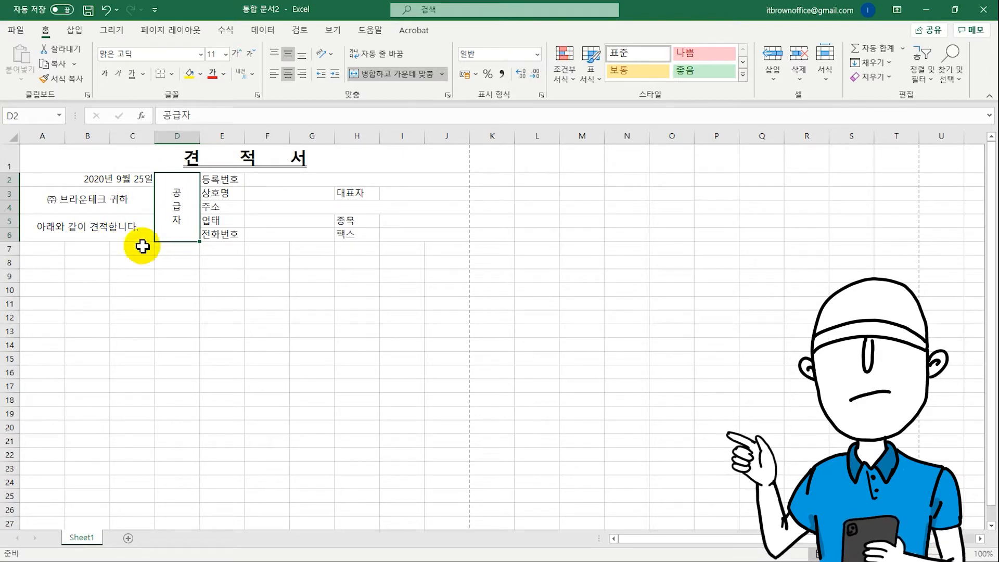
Give A2:J6 medium-thick top and bottom borders and thin inside lines, leaving the outer sides open.
drag(120, 178, 408, 207)
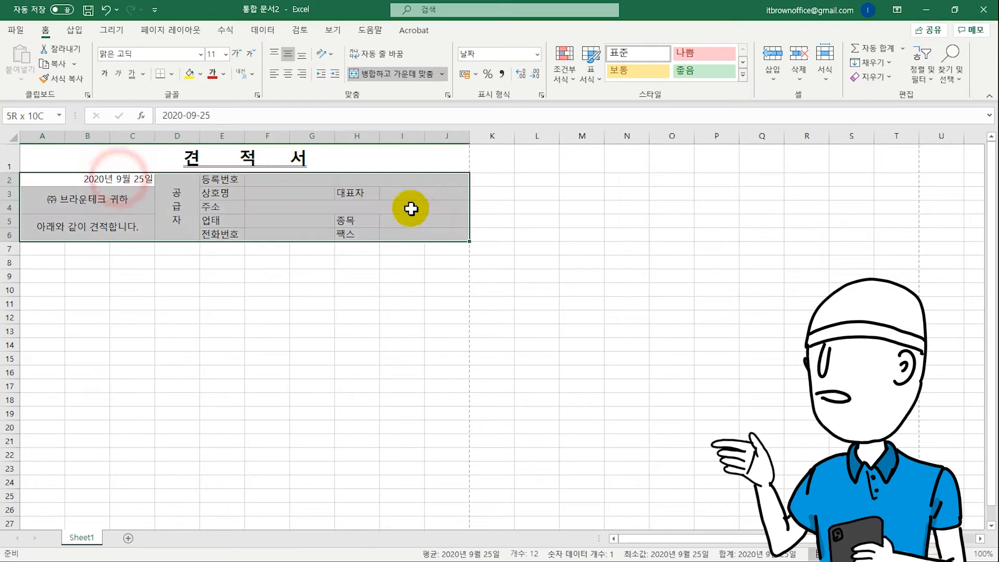
right_click(247, 190)
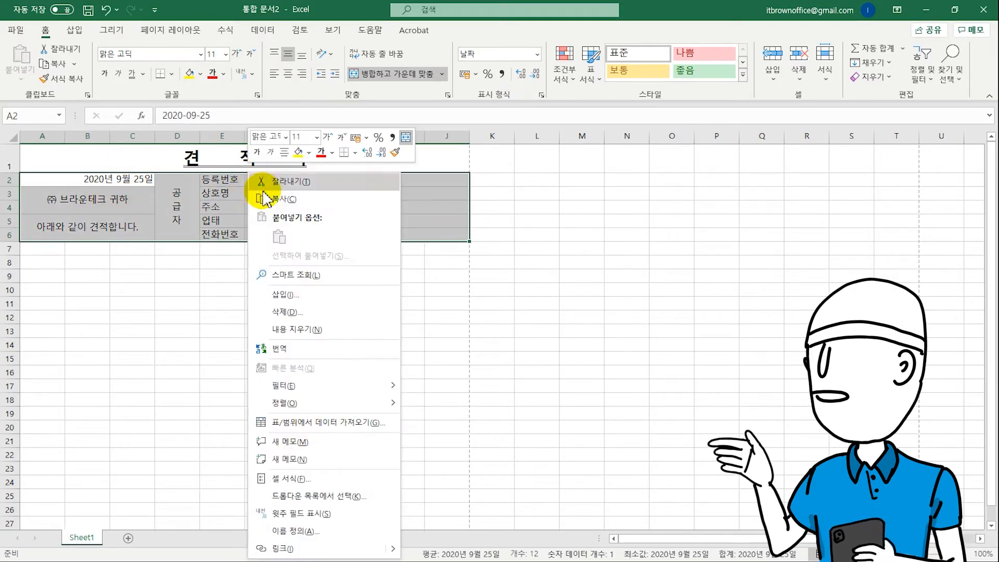
click(381, 475)
drag(331, 220, 235, 114)
click(246, 130)
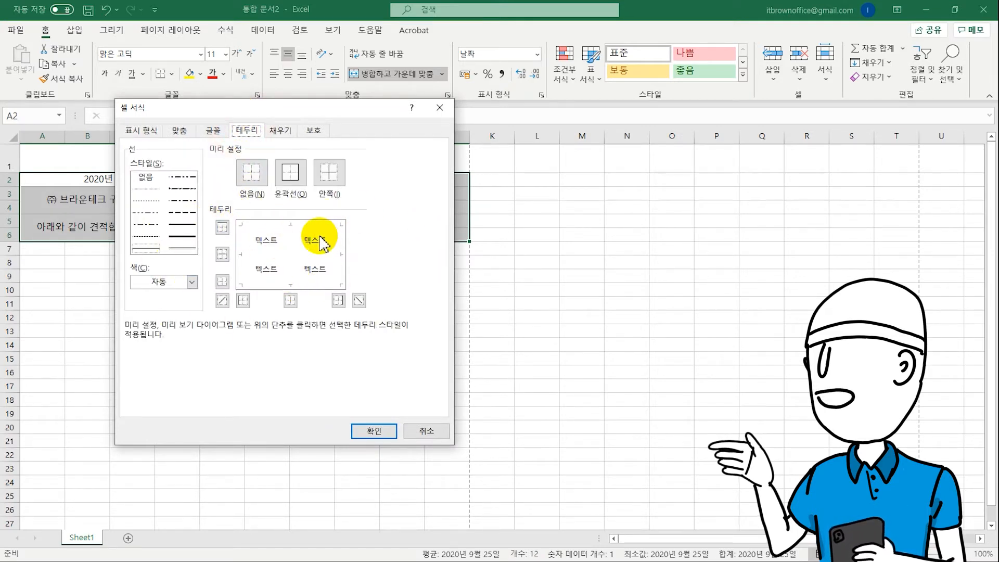
click(190, 229)
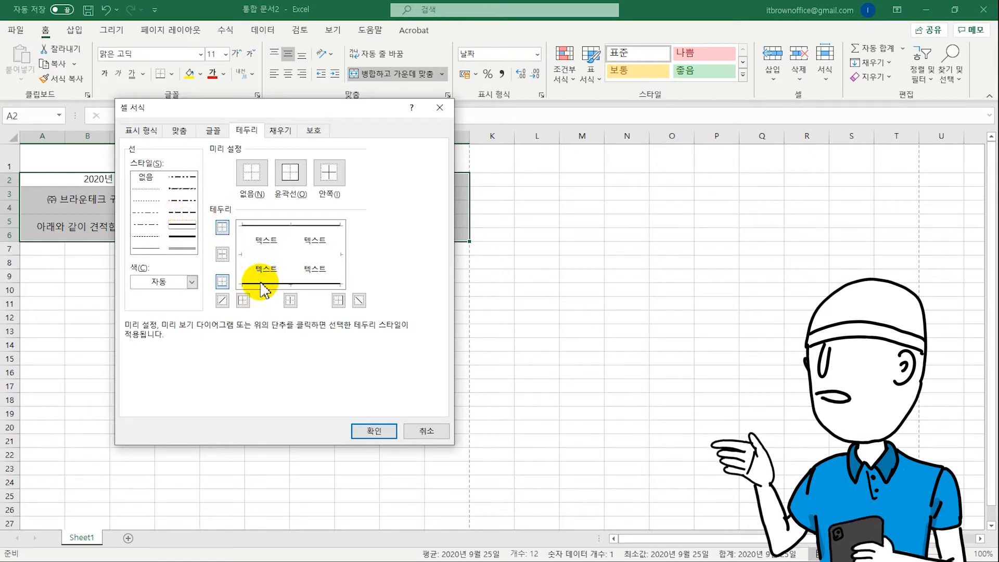
click(152, 248)
click(288, 255)
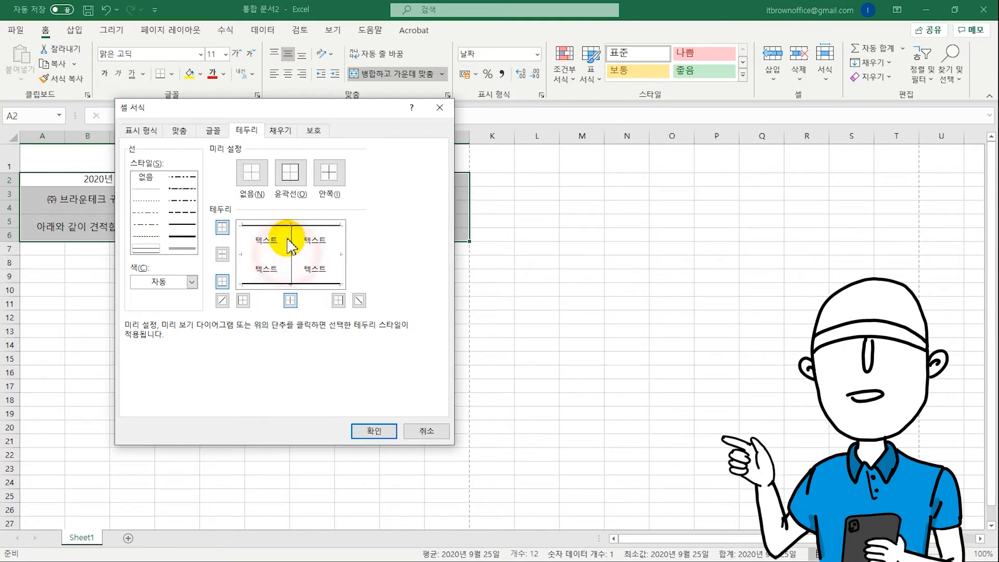
click(374, 431)
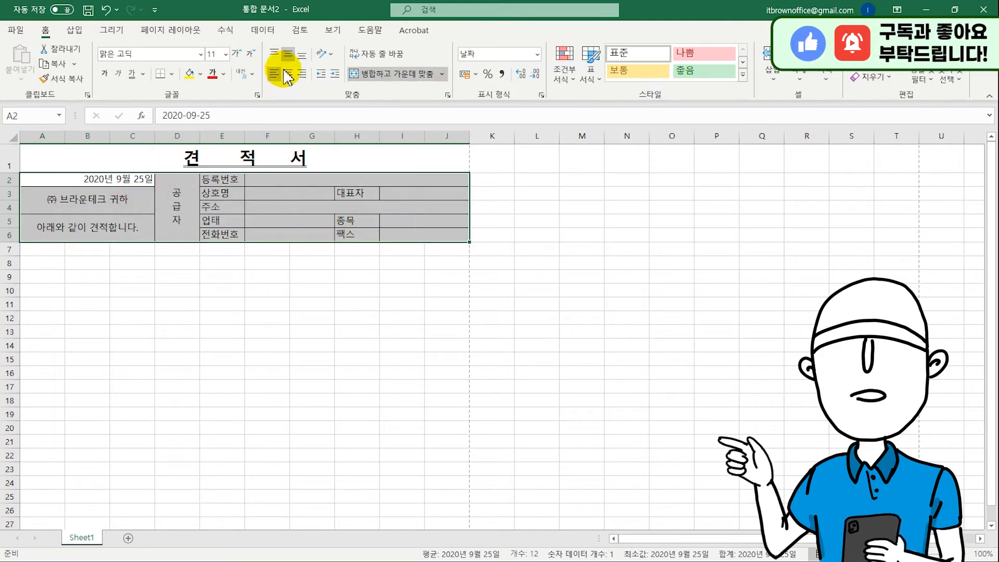
Centre the contents of A2:J6 horizontally and make the 공급자 label in D2 bold.
click(285, 74)
click(196, 263)
click(187, 195)
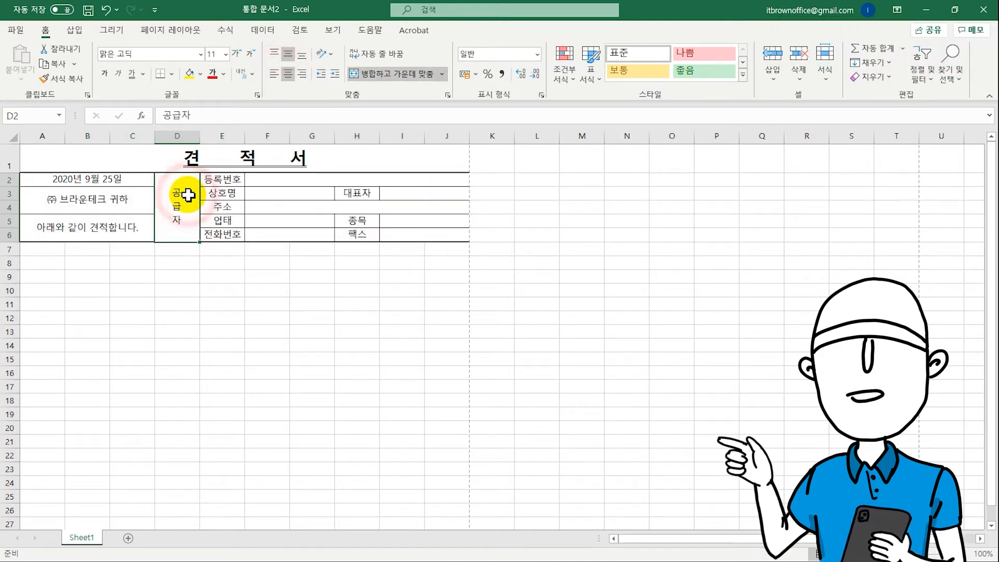
click(104, 74)
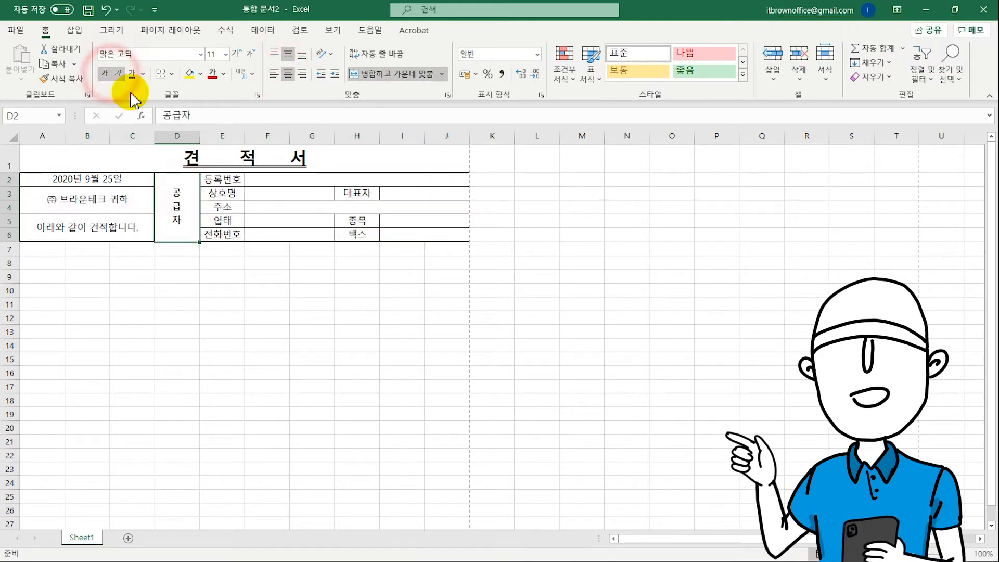
Fill the supplier label cells D2:E6, H3, H5 and H6 with light green.
shift+click(227, 180)
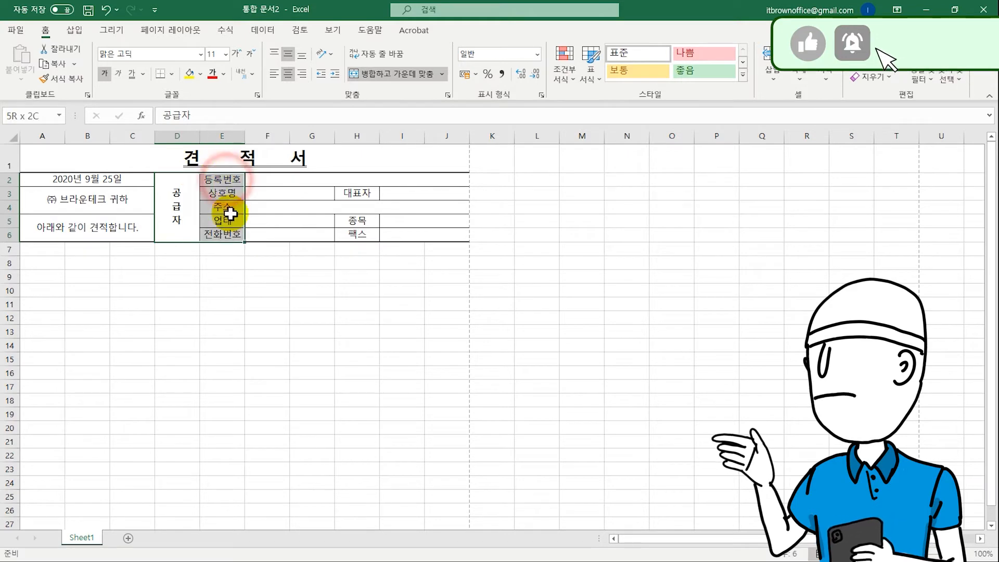
ctrl+click(356, 192)
ctrl+click(359, 222)
ctrl+click(362, 234)
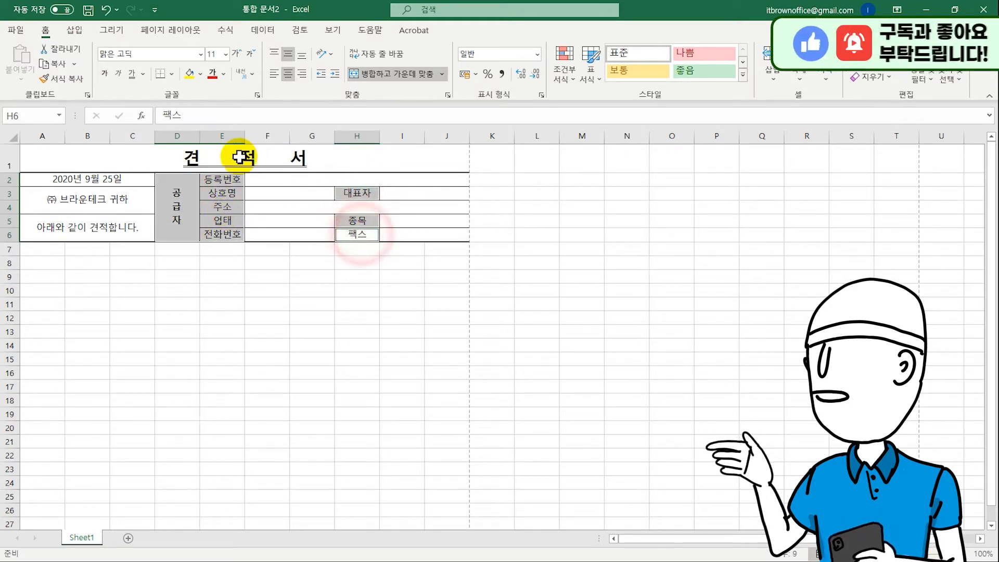
click(201, 75)
click(270, 104)
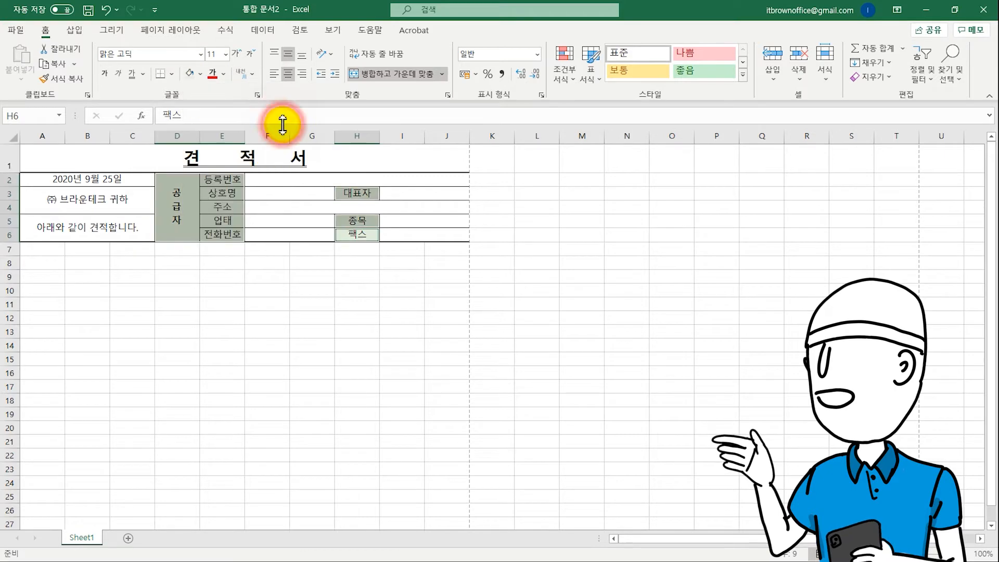
click(258, 271)
Space out the letters of the labels 상호명, 주소, 업태, 대표자, 종목 and 팩스 to even their widths.
double_click(217, 192)
click(226, 192)
click(227, 209)
double_click(226, 207)
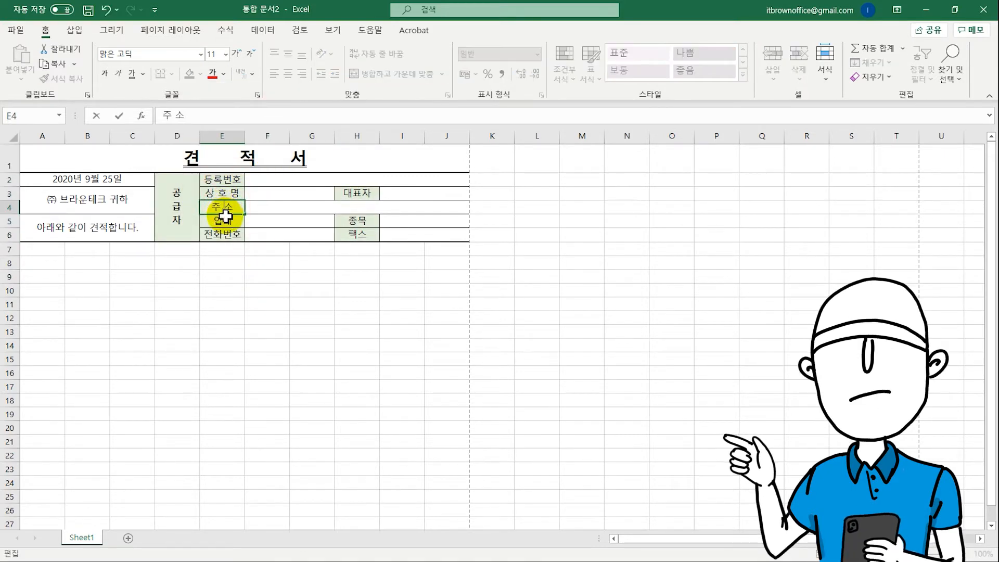
double_click(223, 221)
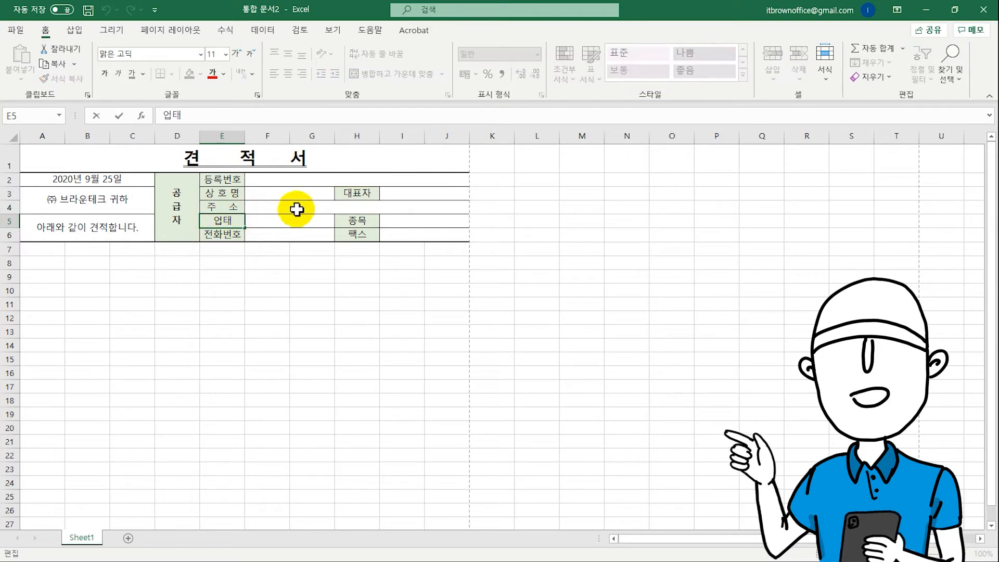
double_click(347, 193)
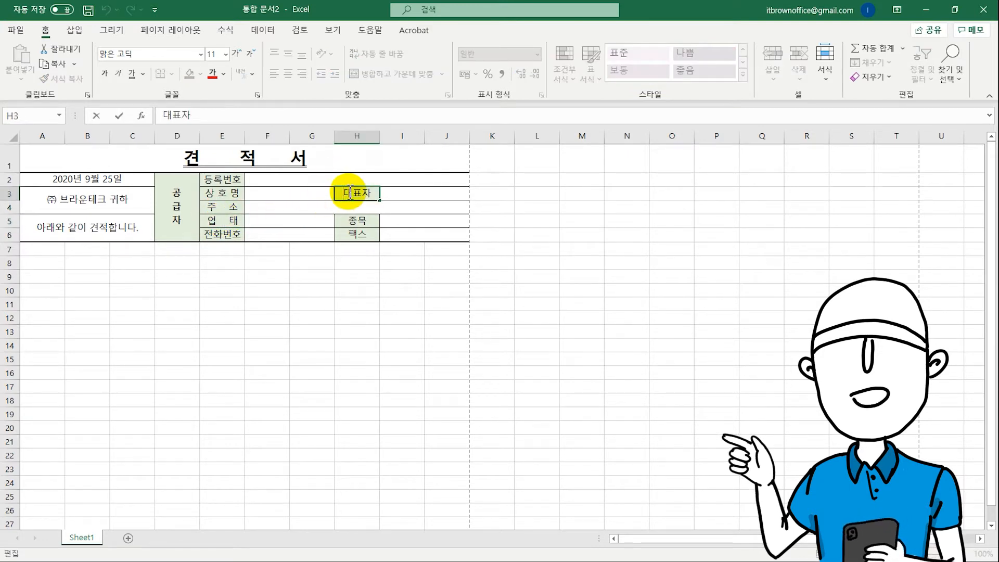
double_click(357, 220)
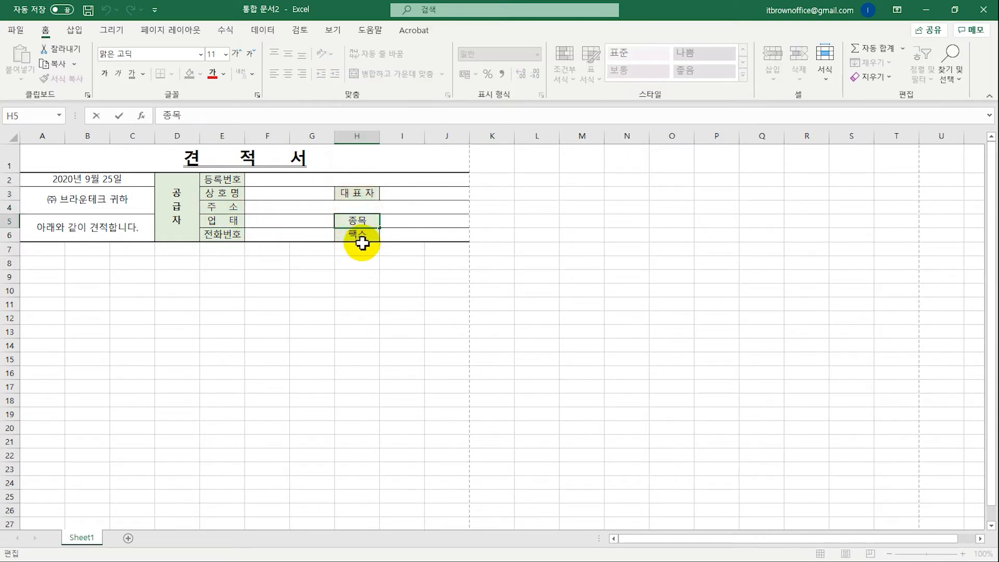
double_click(359, 236)
Merge and centre A7:B7 and enter the label 합 계 금 액 in it.
drag(52, 248, 88, 250)
text(하)
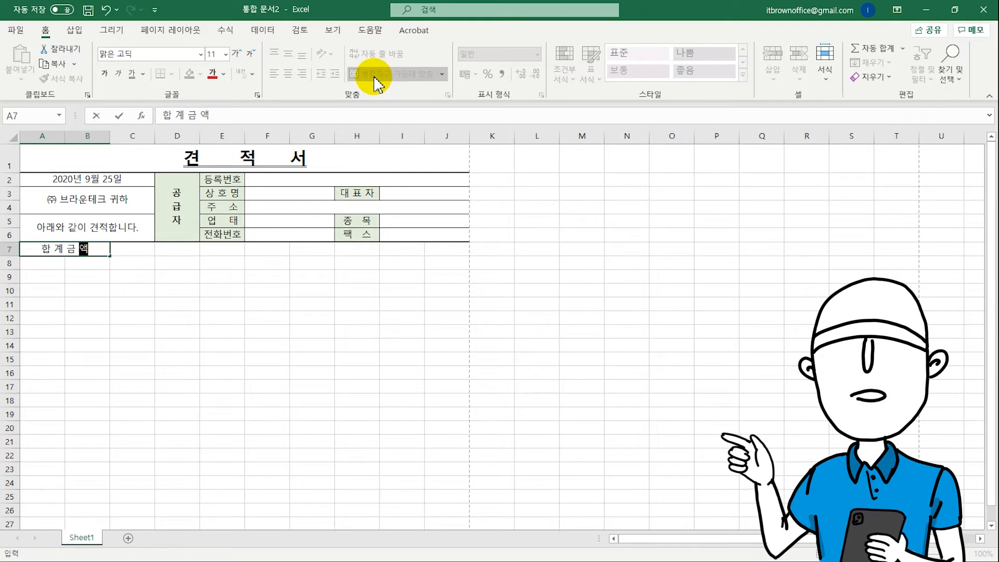
text( 계 금 액)
key(Return)
Merge and centre C7:F7 and G7:J7 as two separate cells.
drag(123, 250, 248, 248)
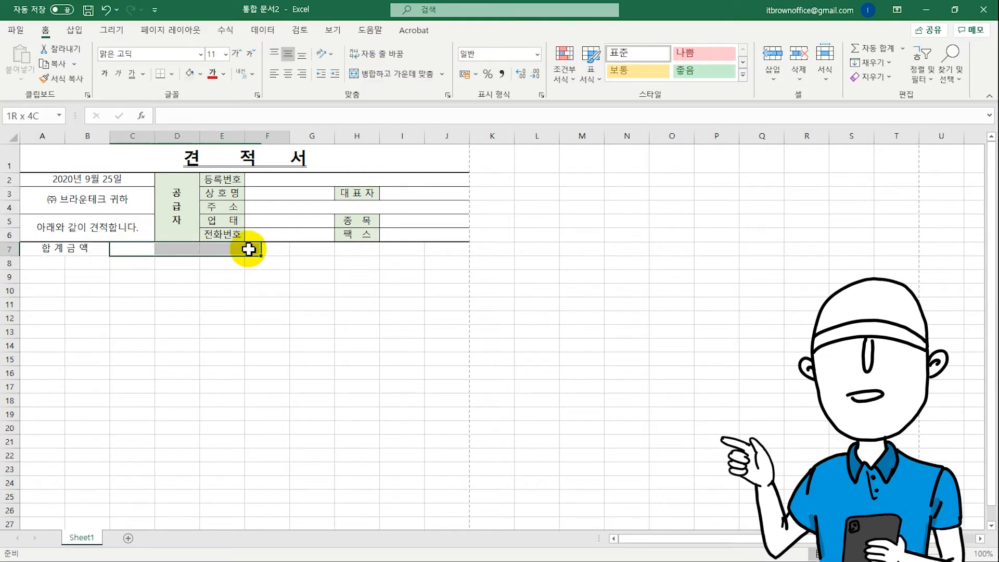
click(393, 73)
click(318, 253)
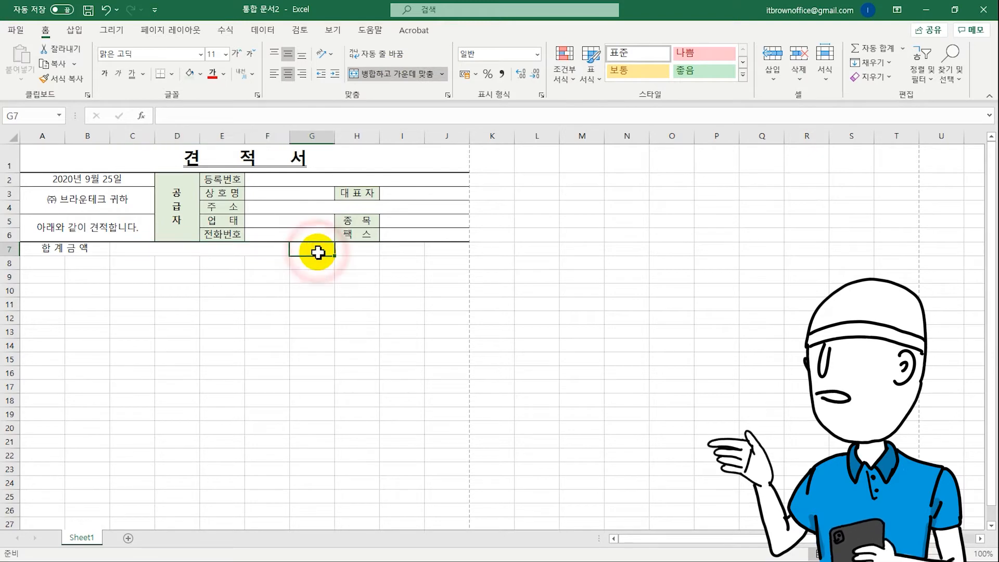
drag(318, 252, 422, 251)
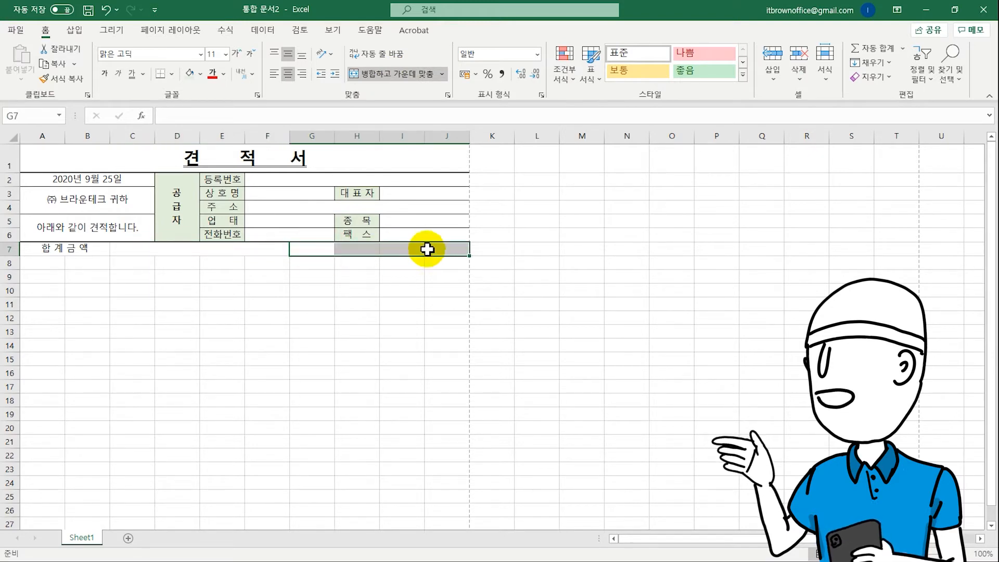
click(405, 80)
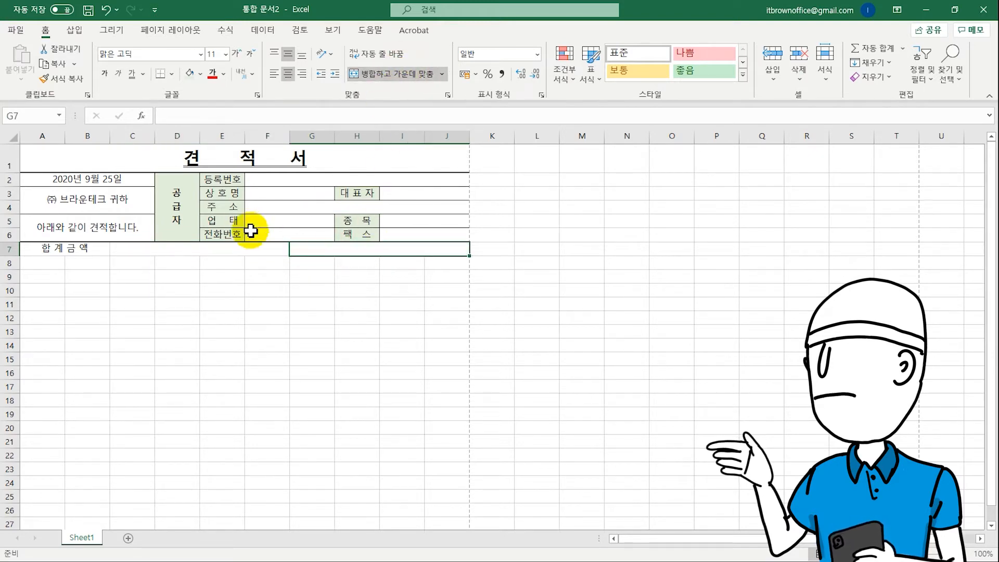
Apply medium-thick top and bottom borders to the total row A7:J7.
drag(66, 250, 330, 249)
right_click(330, 250)
click(389, 475)
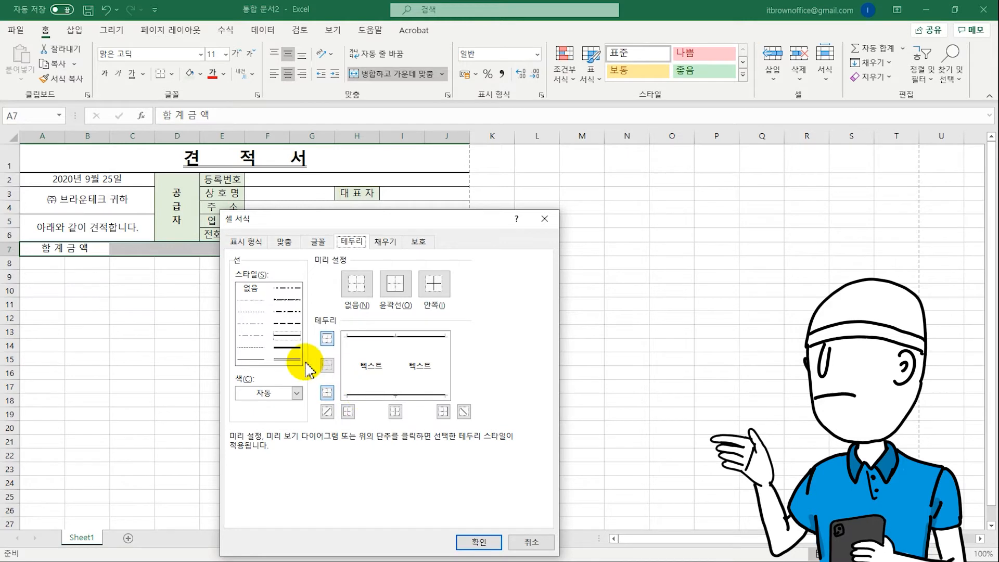
key(Return)
Add a thin right border to the 합 계 금 액 cell A7.
click(92, 252)
right_click(92, 252)
click(189, 475)
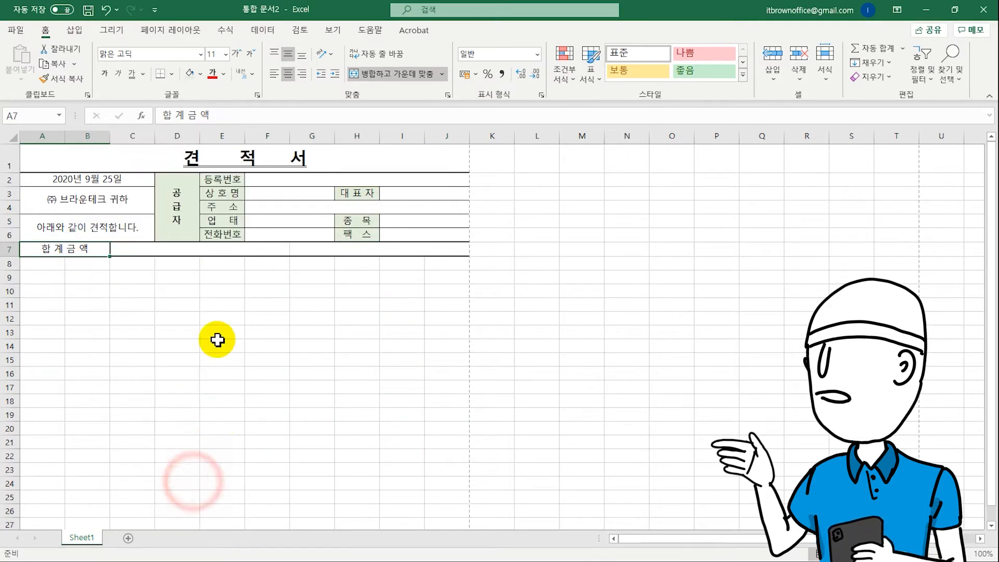
click(29, 358)
click(262, 541)
Merge and centre A9:B9, E9:F9, G9:H9 and I9:J9 as four separate cells for the item table.
scroll(216, 336, down, 2)
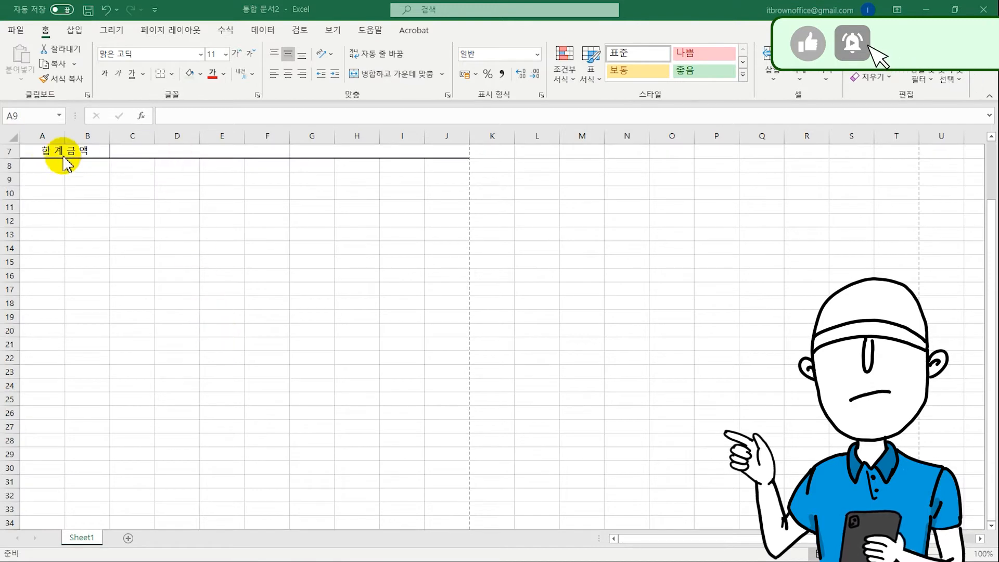
drag(52, 165, 442, 177)
click(440, 178)
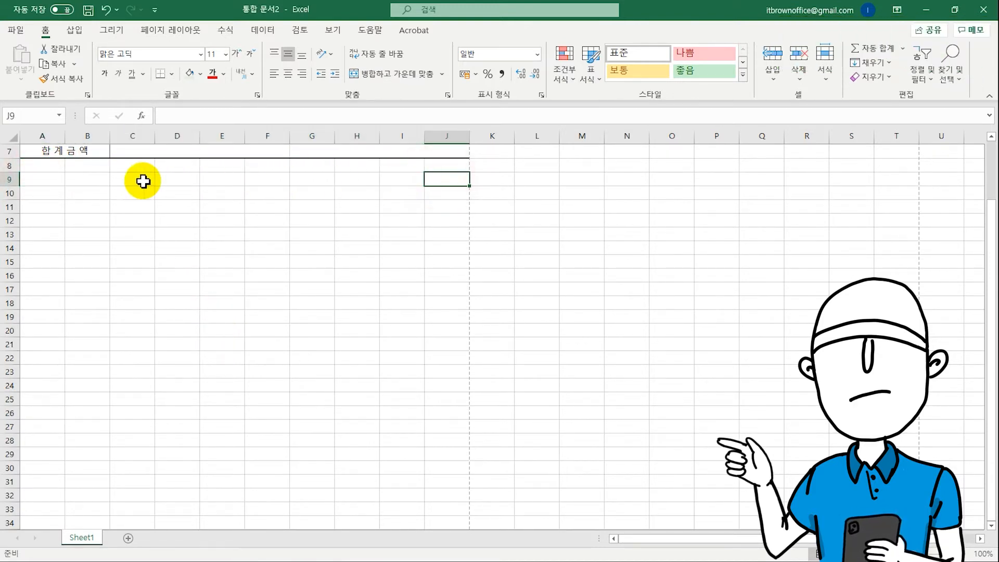
drag(53, 178, 78, 179)
drag(230, 179, 445, 181)
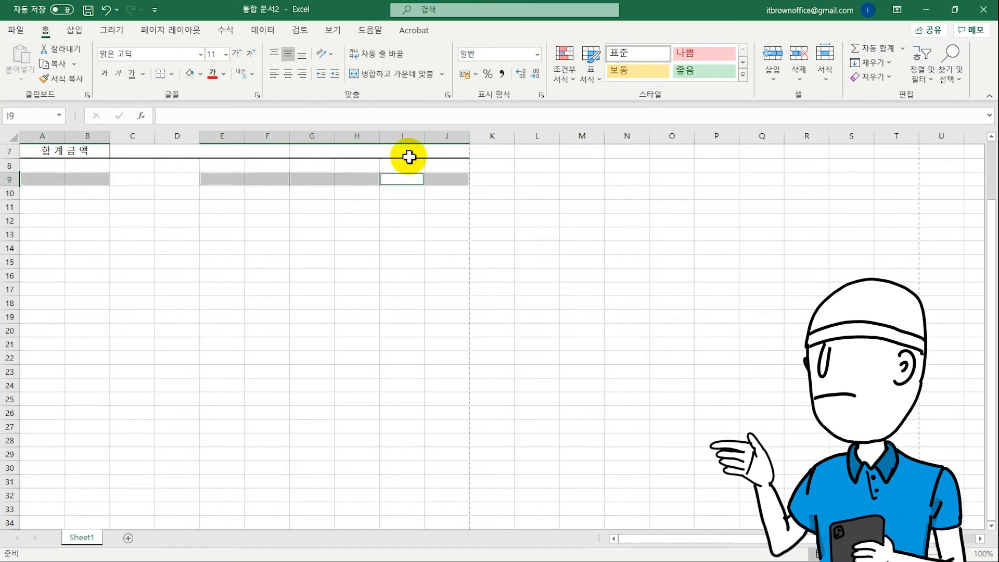
click(400, 80)
Fill the merged cell layout of A9:J9 down through row 25.
click(284, 218)
click(56, 185)
mouse_move(56, 184)
mouse_down()
mouse_move(460, 183)
mouse_move(450, 408)
mouse_up()
click(329, 305)
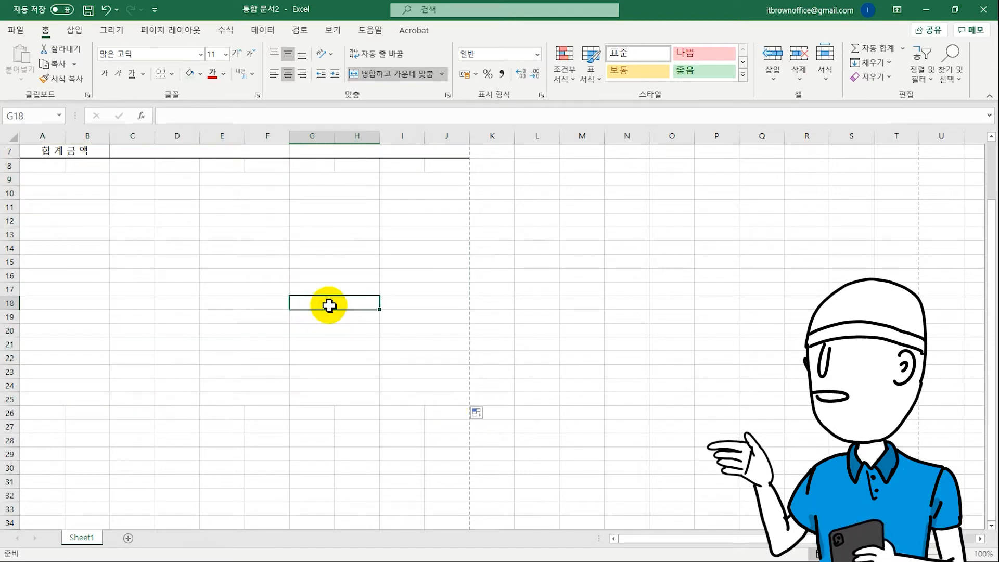
Enter the item table headings 품 목, 제품번호, 규격, 공급가, 견적가 and 비고 across row 9.
click(99, 177)
text(품)
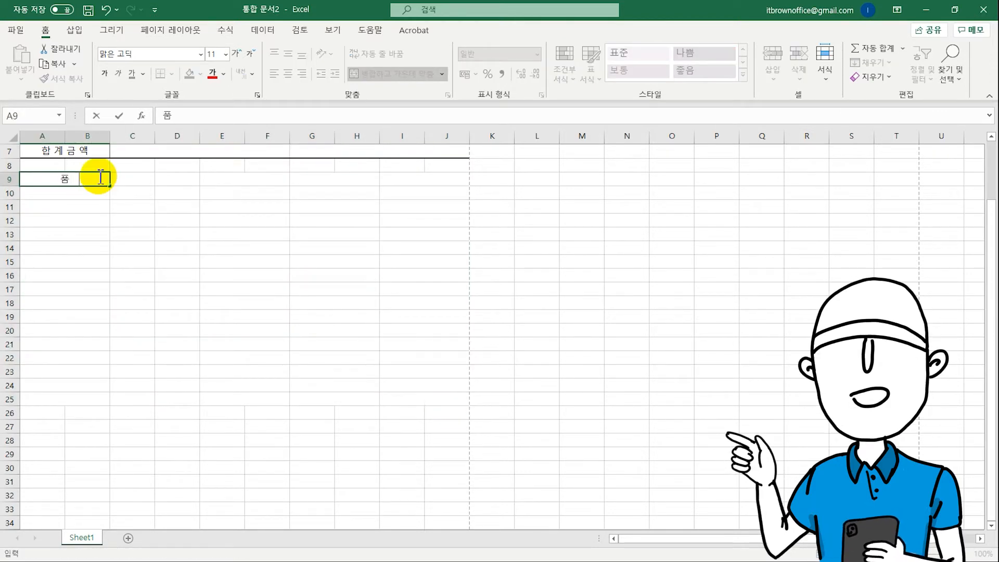
text(   목)
key(Tab)
text(제품번호)
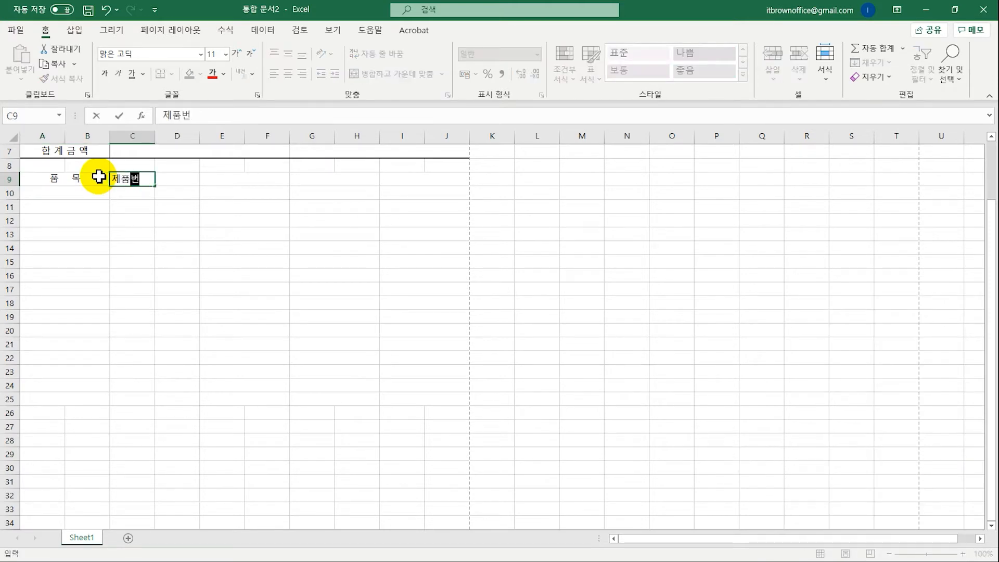
key(Tab)
text(규격)
key(Tab)
text(공급가)
key(Tab)
text(견적가)
key(Tab)
text(비고)
key(Return)
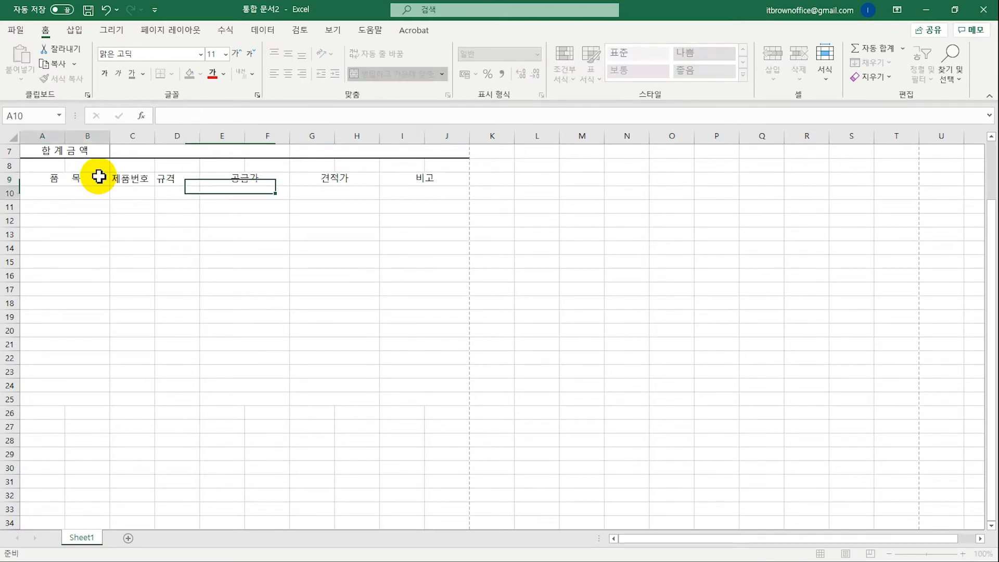
Space out the characters of the row 9 headings as 공 급 가, 견 적 가 and 비 고.
key(Up)
key(Right)
key(Right)
key(Right)
key(F2)
key(Left)
key(Left)
key(space)
key(space)
key(space)
key(Right)
key(space)
key(space)
key(space)
key(Tab)
key(F2)
key(Left)
key(Left)
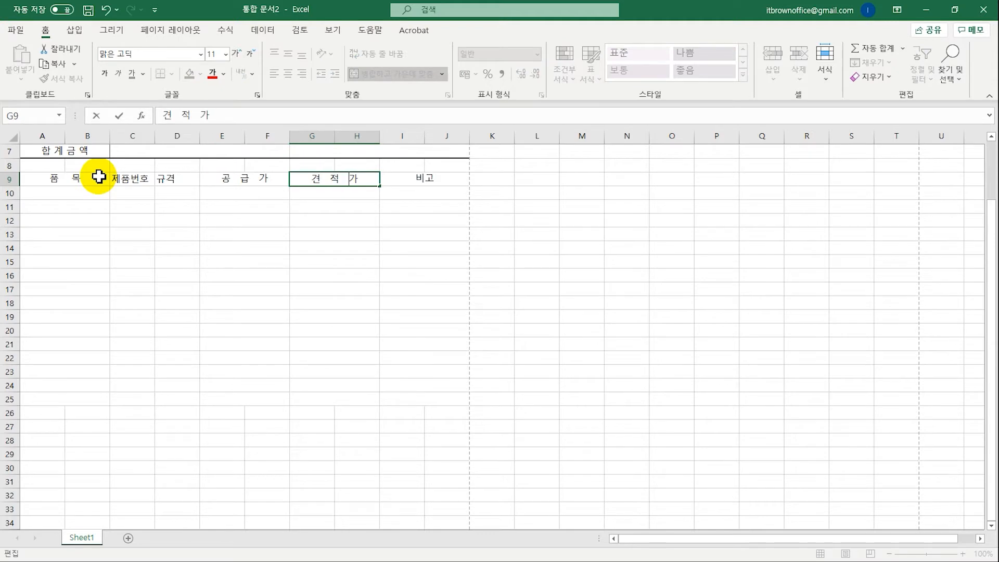
key(Tab)
key(F2)
key(Left)
Merge and centre A26:D26 into one cell below the item rows.
click(43, 439)
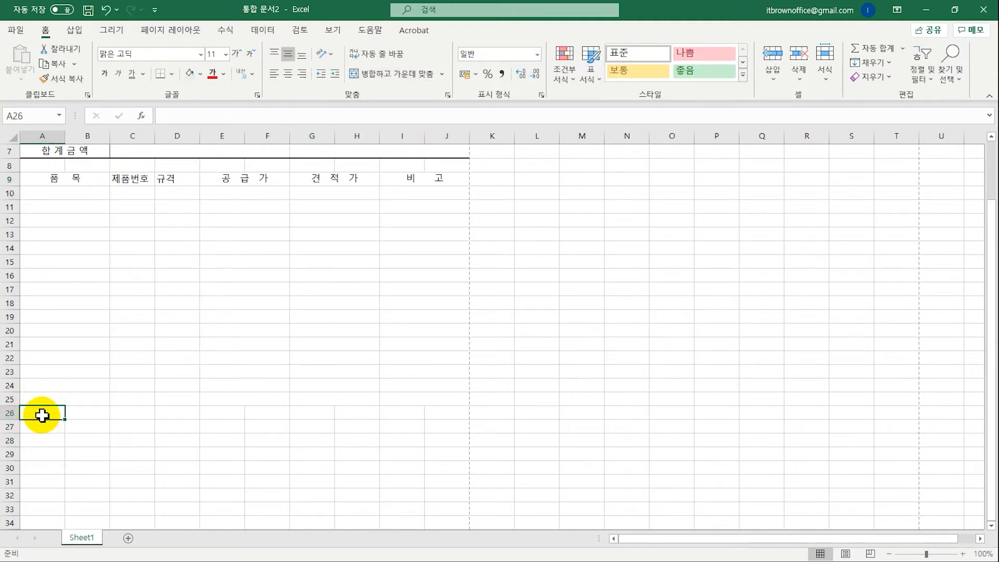
drag(42, 415, 153, 415)
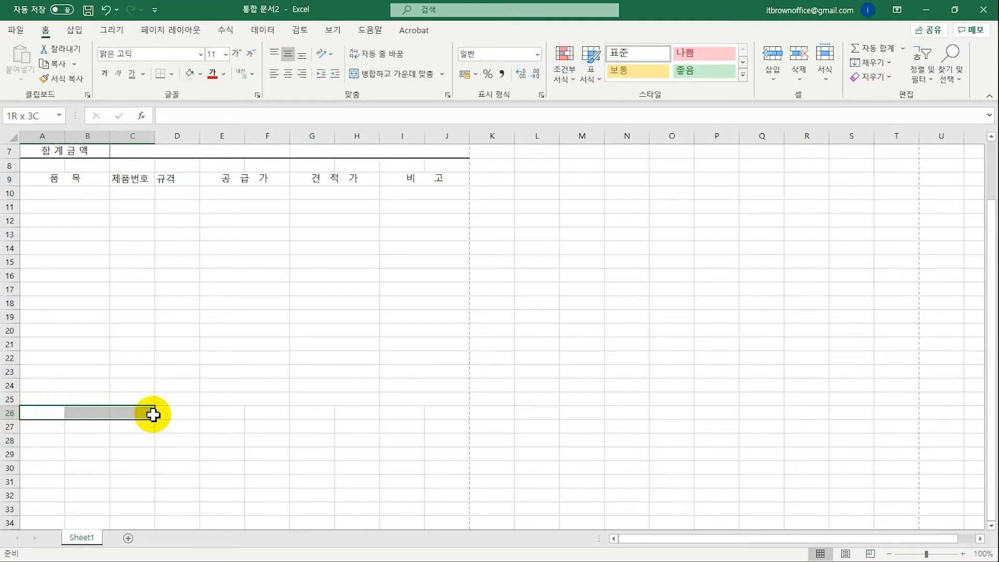
click(385, 74)
Extend the merged cell layout of E25:J25 down to row 26.
click(232, 400)
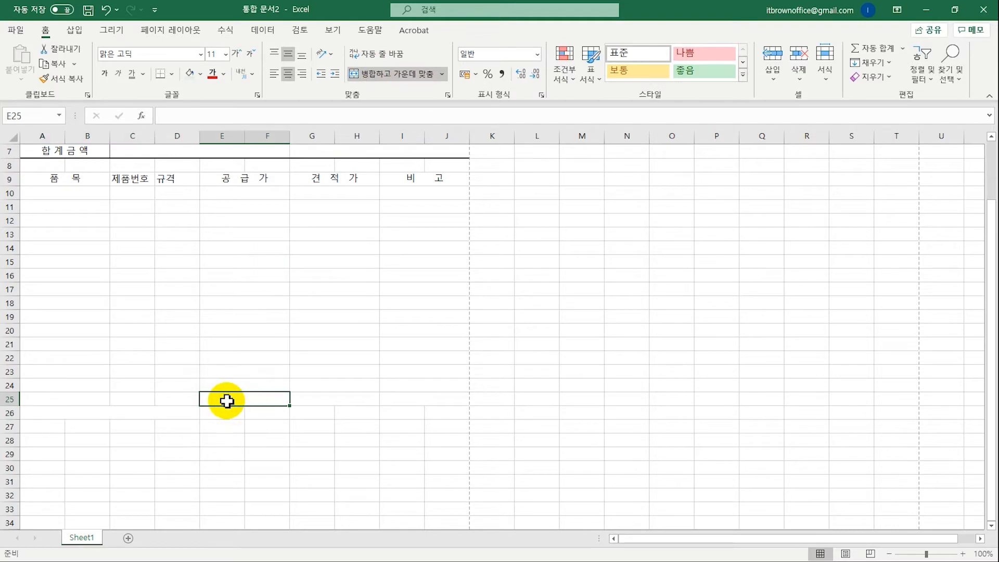
drag(227, 399, 415, 402)
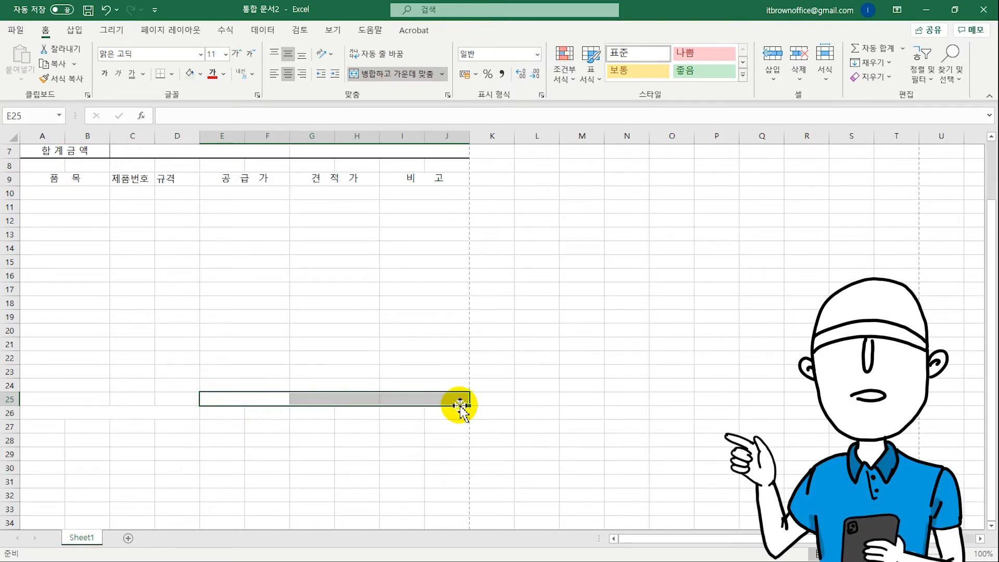
drag(471, 412, 470, 416)
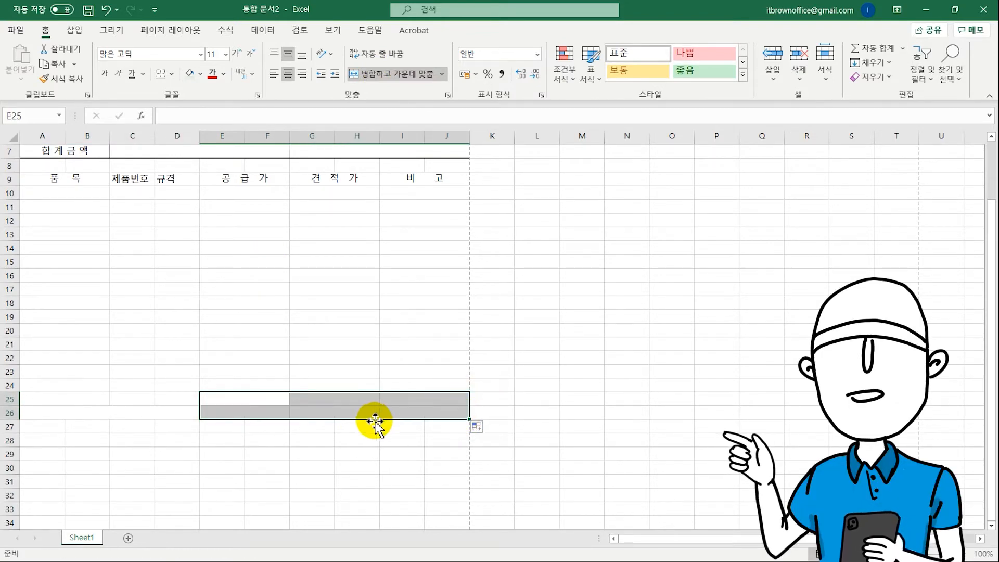
click(325, 425)
Give the item table A9:J26 medium-thick top and bottom borders and fine dotted inner horizontal and vertical lines.
mouse_move(63, 183)
mouse_down()
mouse_move(344, 281)
mouse_move(426, 409)
mouse_up()
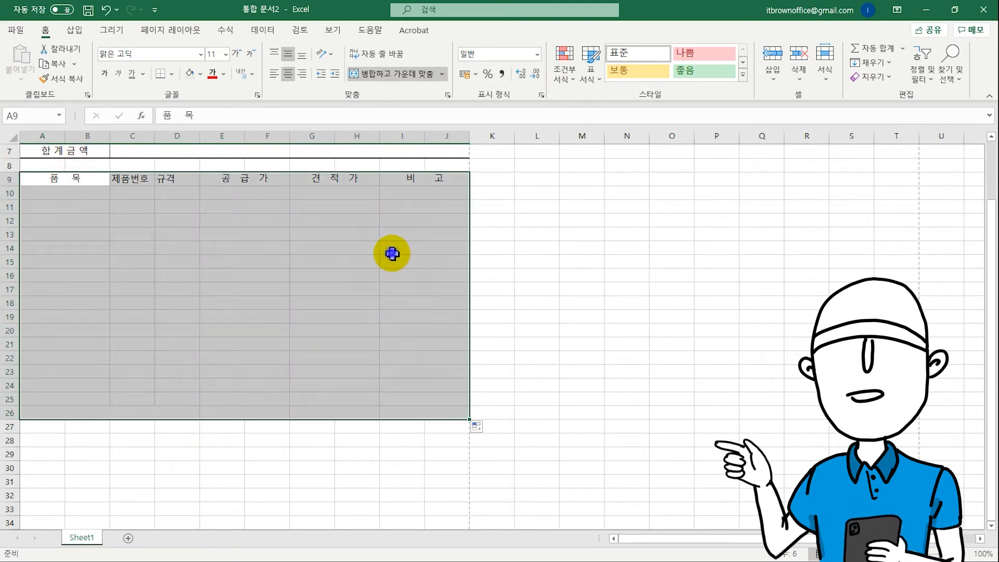
right_click(392, 253)
click(448, 474)
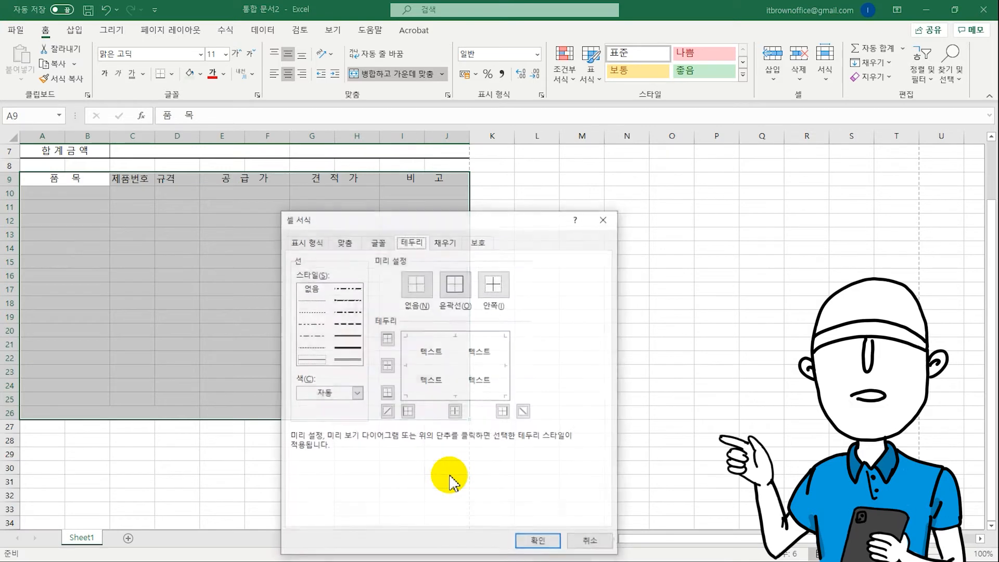
click(358, 344)
click(415, 336)
click(427, 396)
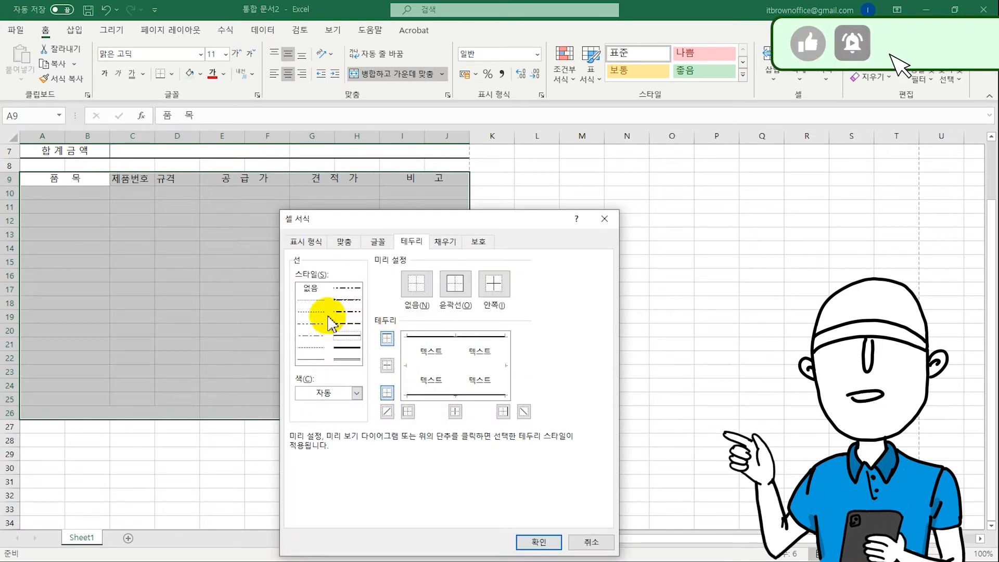
click(311, 299)
click(457, 357)
click(446, 364)
click(539, 542)
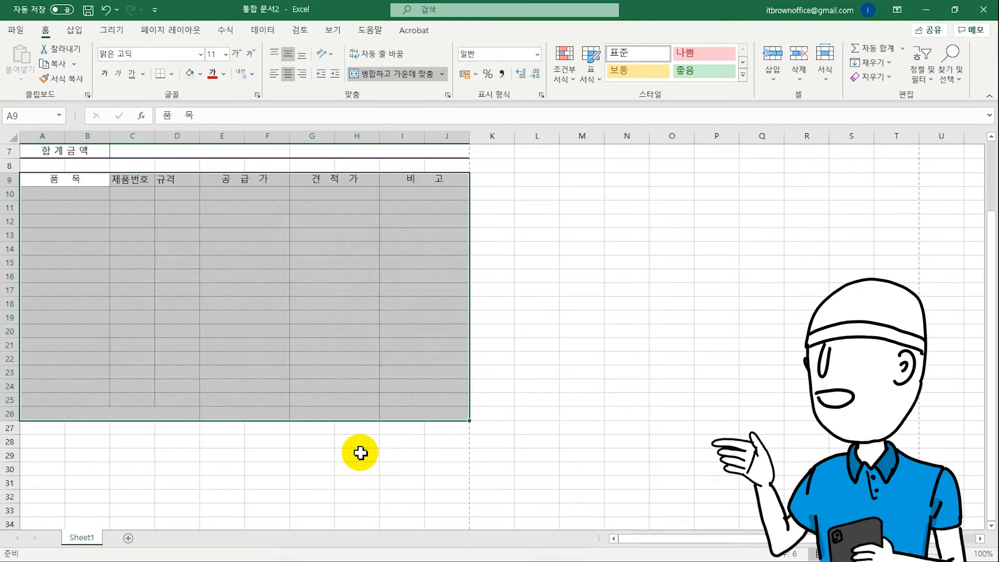
click(357, 453)
Apply a double top border to row 26 of the item table.
click(183, 414)
drag(183, 415, 401, 417)
right_click(399, 415)
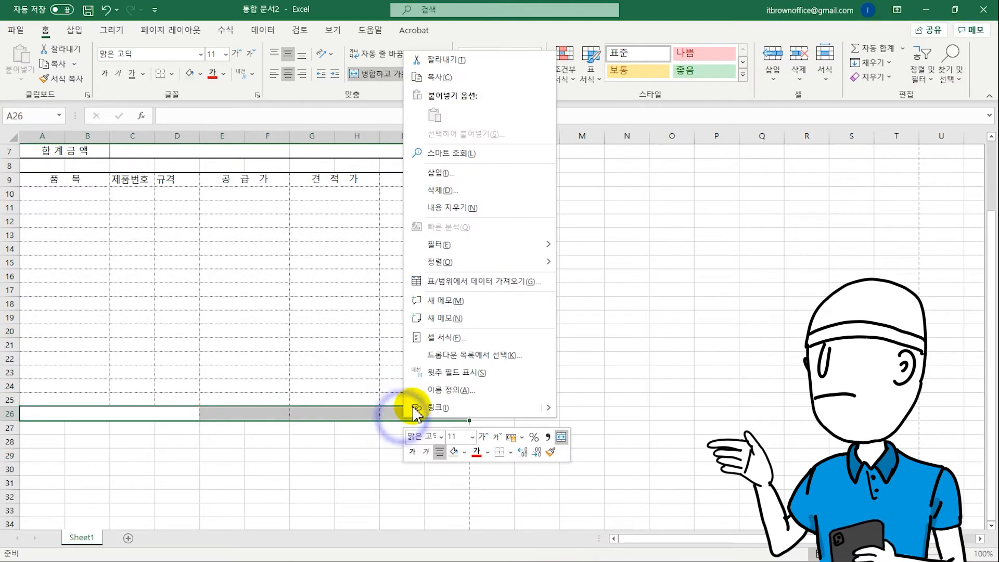
click(424, 333)
click(341, 296)
click(386, 277)
click(538, 481)
Enter the label 합계 in the merged cell A26.
click(177, 415)
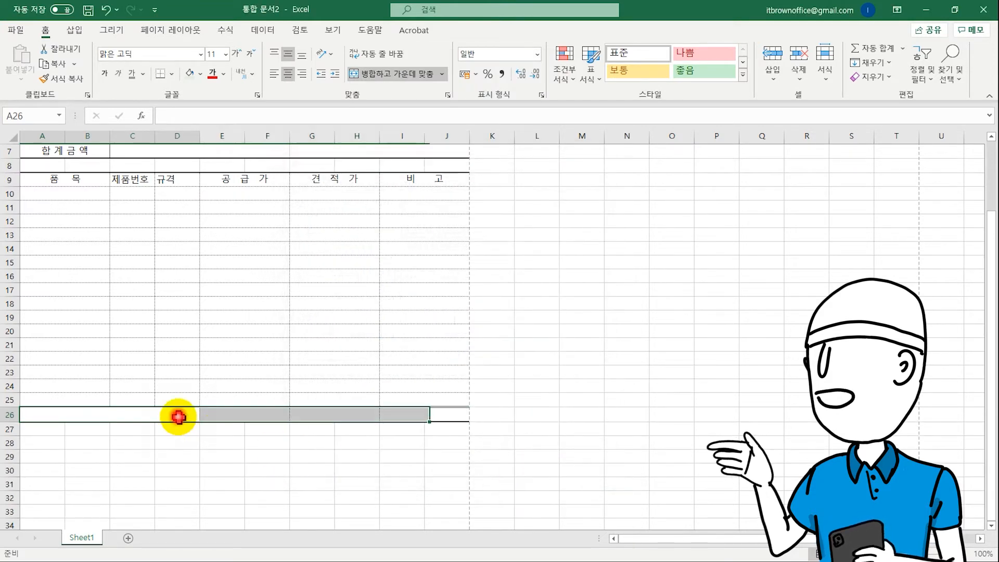
text(ㅎ)
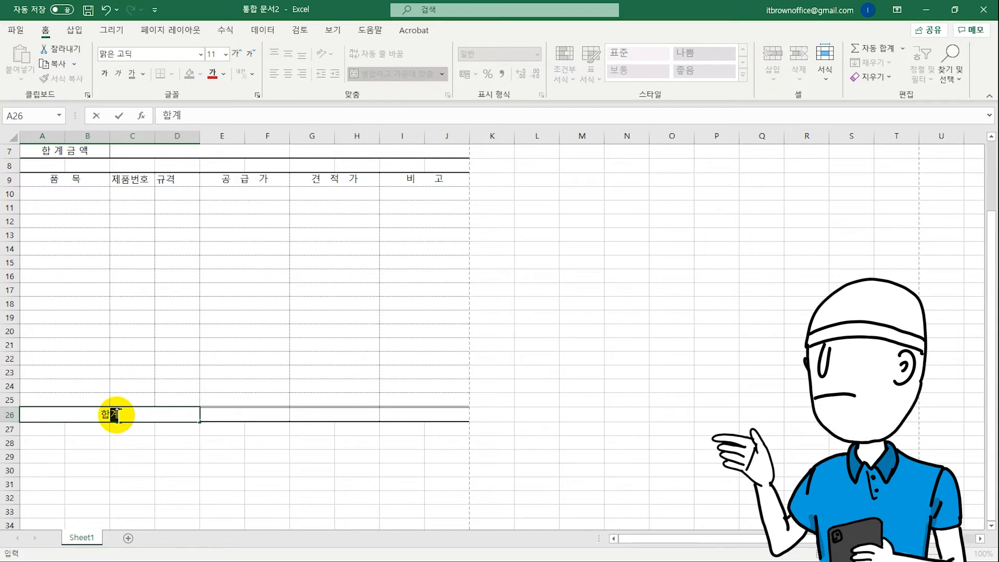
key(Return)
Set the horizontal alignment of the 합계 cell to distributed (균등 분할) with an indent of 5.
click(116, 415)
right_click(116, 414)
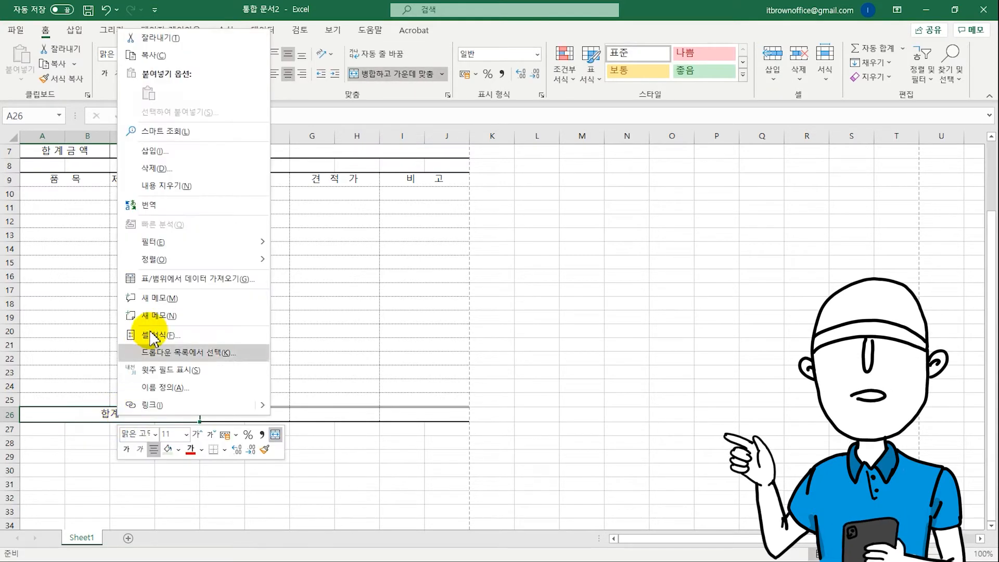
click(152, 337)
click(109, 223)
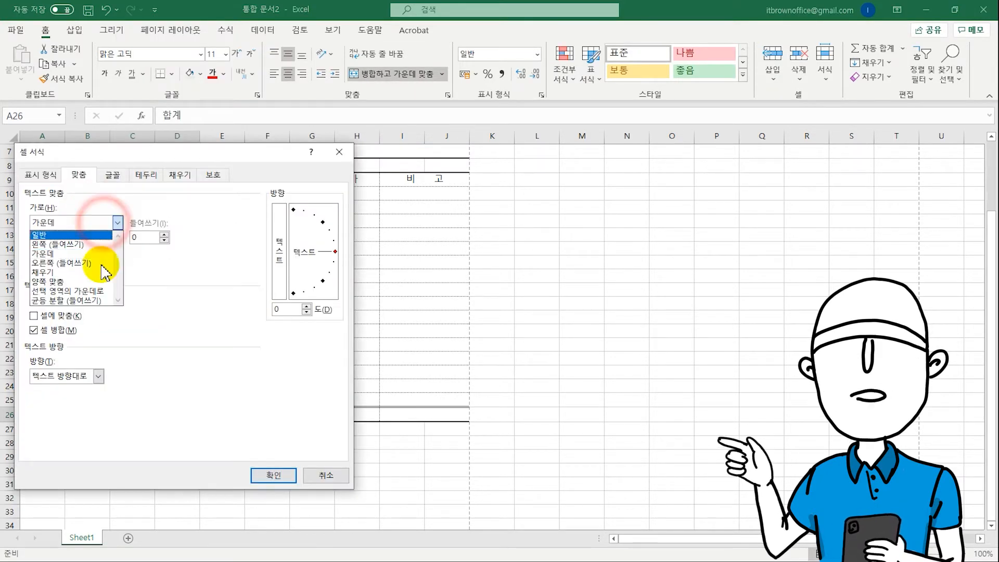
click(107, 306)
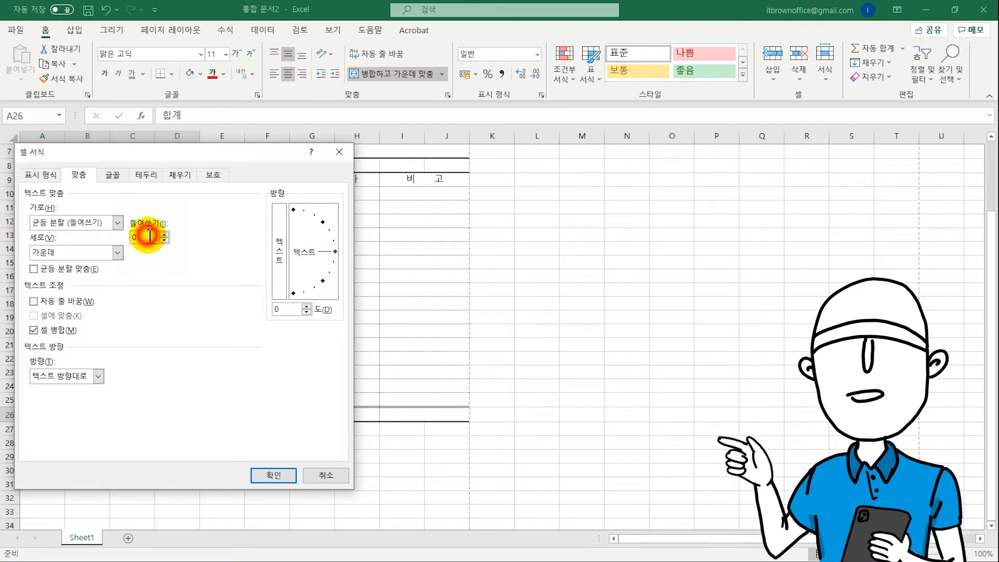
click(150, 237)
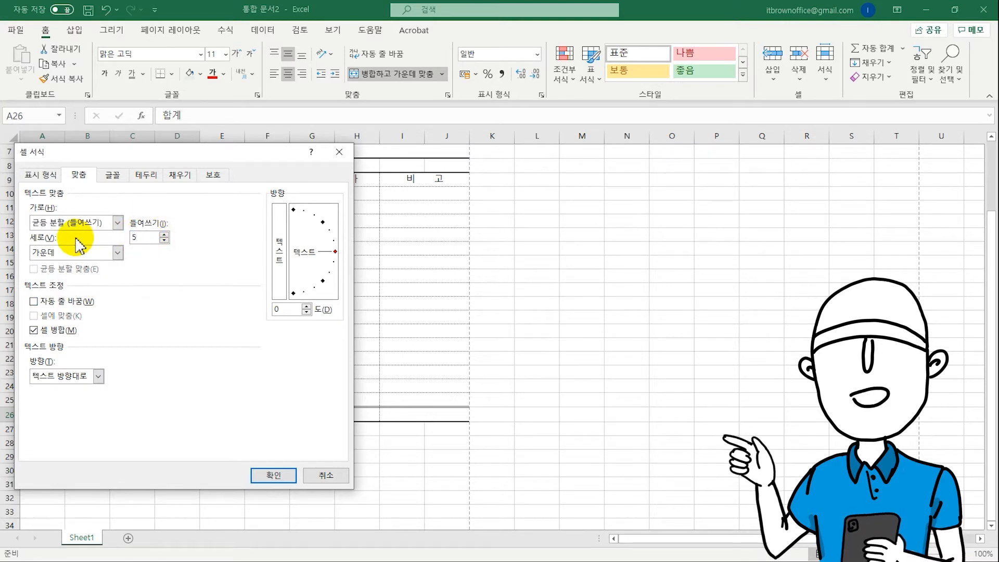
click(281, 475)
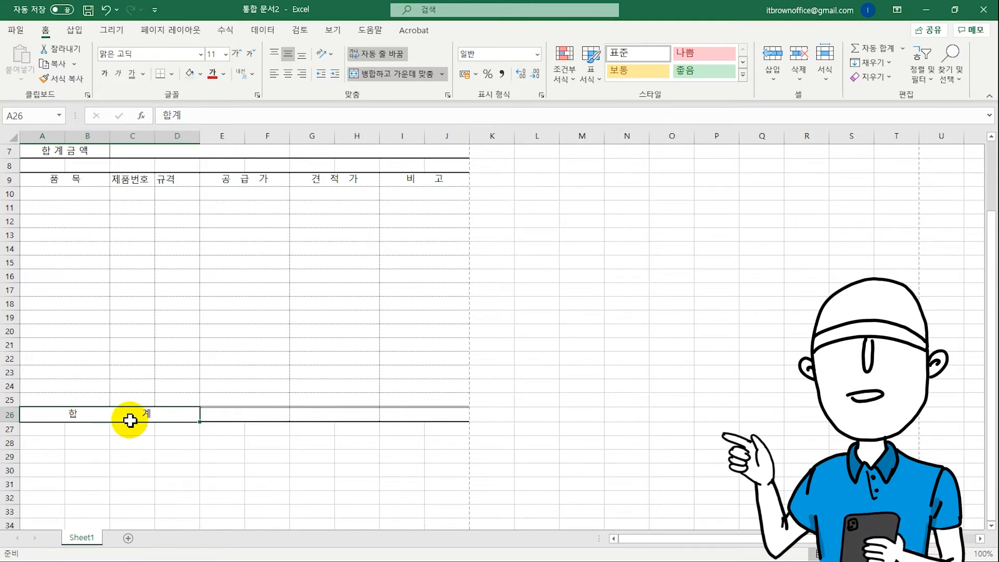
Centre the item table headings in row 9 horizontally.
drag(92, 192, 335, 233)
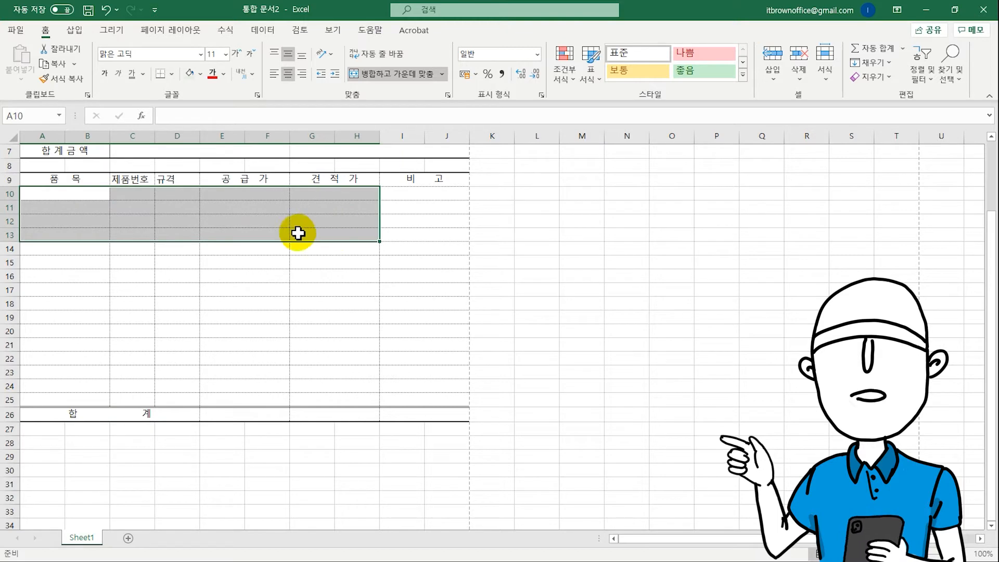
drag(77, 178, 392, 177)
click(289, 73)
Enter A제품, B제품 and C제품 as the items in rows 10 to 12.
click(83, 196)
text(A)
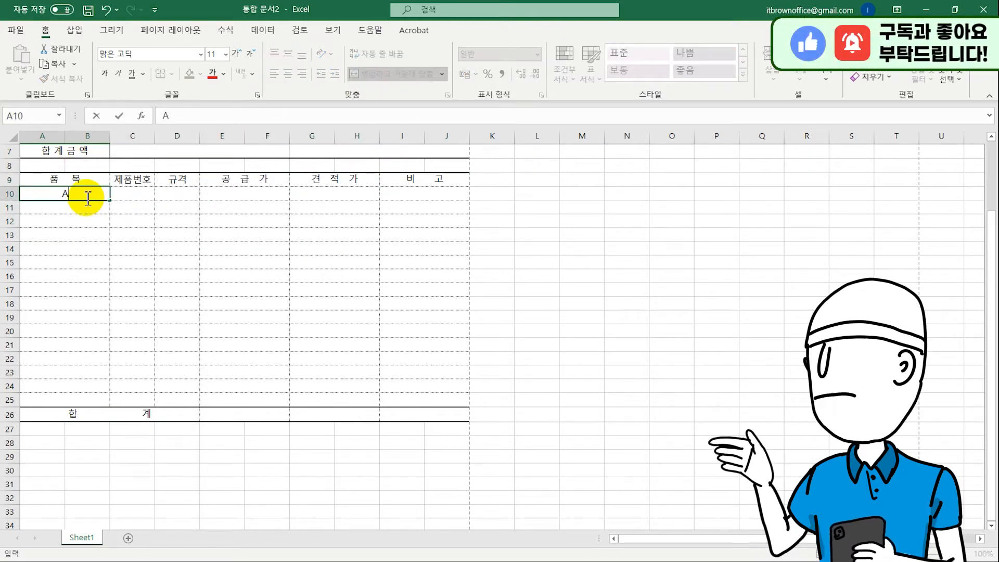
text(제품)
key(Return)
text(B)
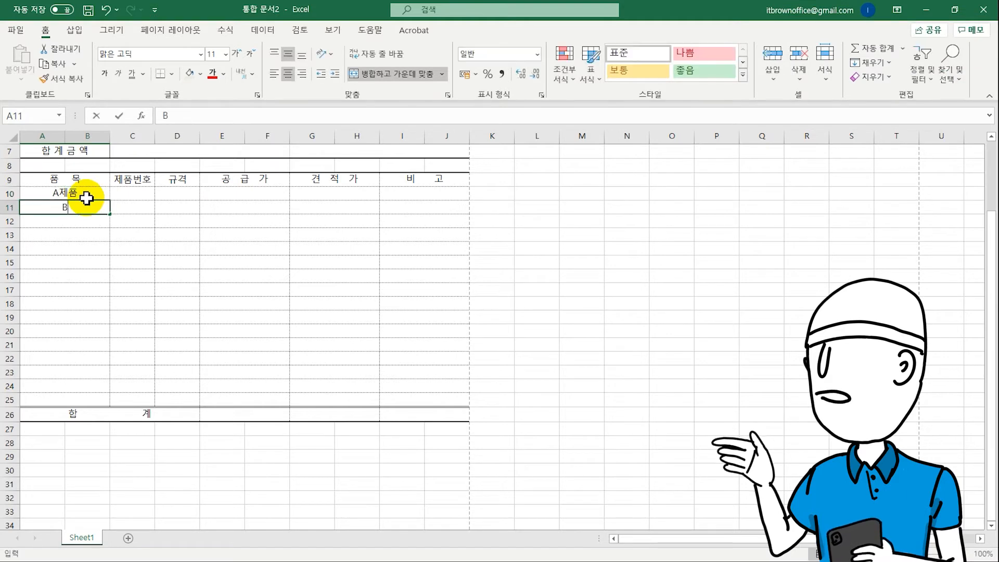
text(젶)
key(Return)
text(C제품)
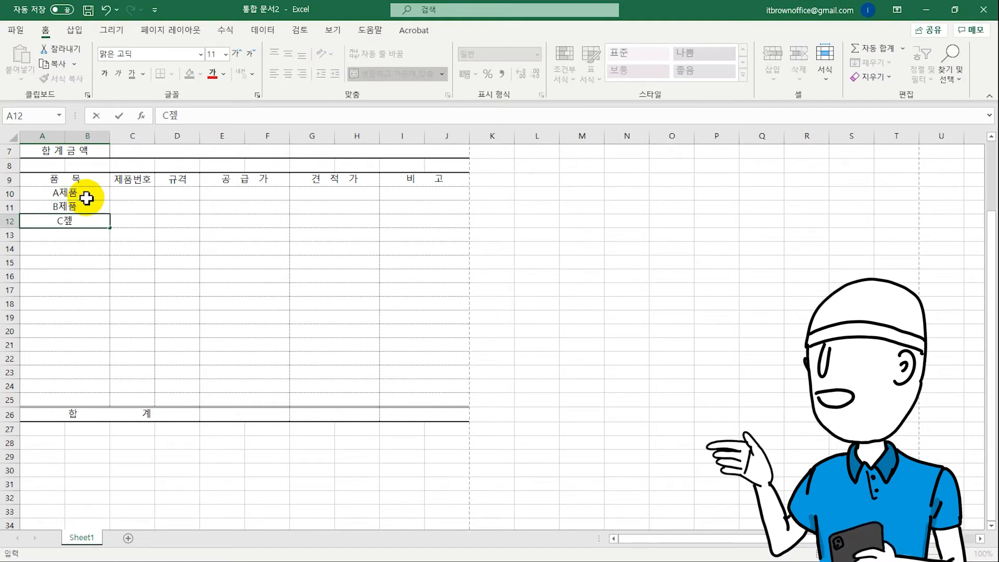
Enter the 제품번호 values 2158, 9042 and 2645 in C10:C12.
key(Tab)
key(Up)
key(Up)
text(2158)
key(Return)
text(9042)
key(Return)
text(2645)
Enter the 규격 values EA, EA and BOX in D10:D12.
key(Tab)
key(Up)
key(Up)
text(BOX)
Enter the supply prices (공급가) 280000, 900000 and 700000 for the three items.
key(Tab)
key(Up)
key(Up)
text(280000)
key(Return)
text(900000)
key(Return)
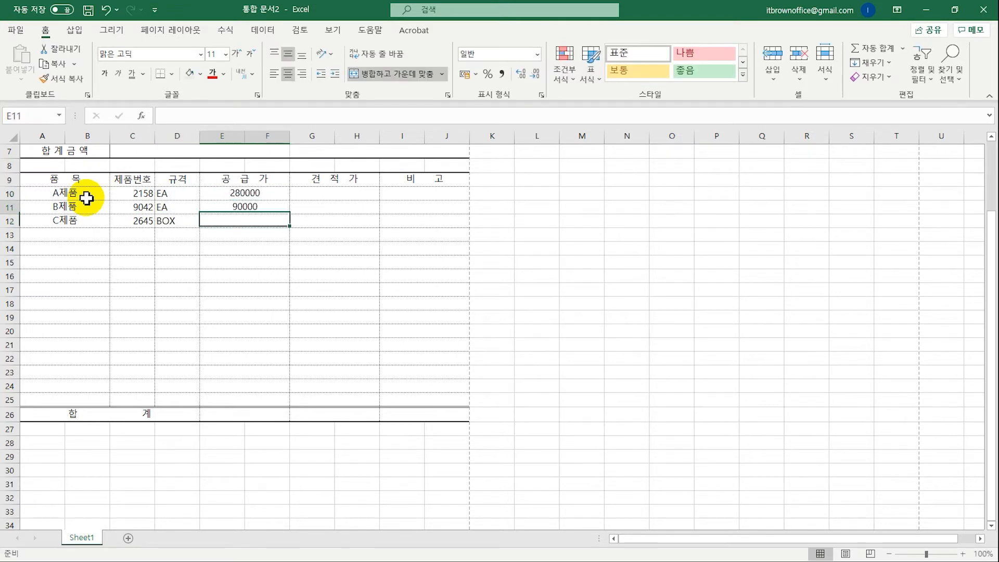
text(700000)
Enter the quoted prices (견적가) 264000, 810000 and 623000 for the three items.
key(Tab)
key(Up)
key(Up)
text(264000)
key(Return)
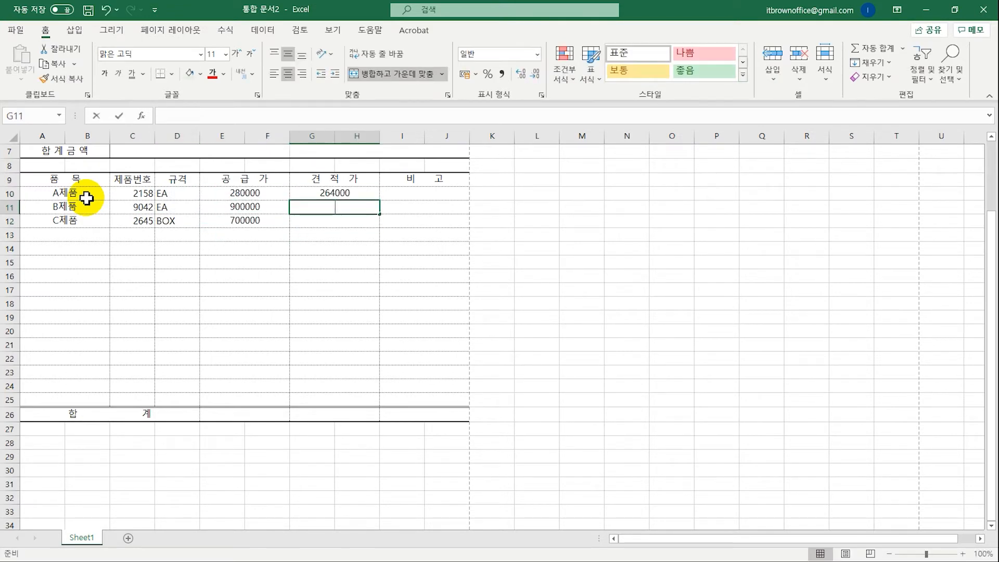
text(810000)
key(Return)
text(623000)
AutoSum the 공급가 and 견적가 columns from row 10 into row 26.
drag(250, 194, 281, 412)
click(868, 47)
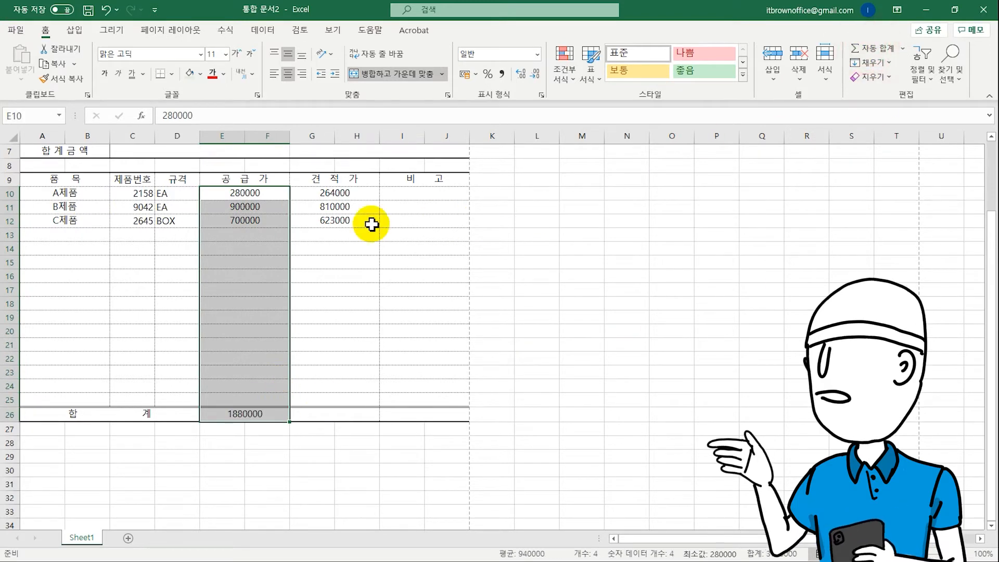
drag(360, 193, 386, 412)
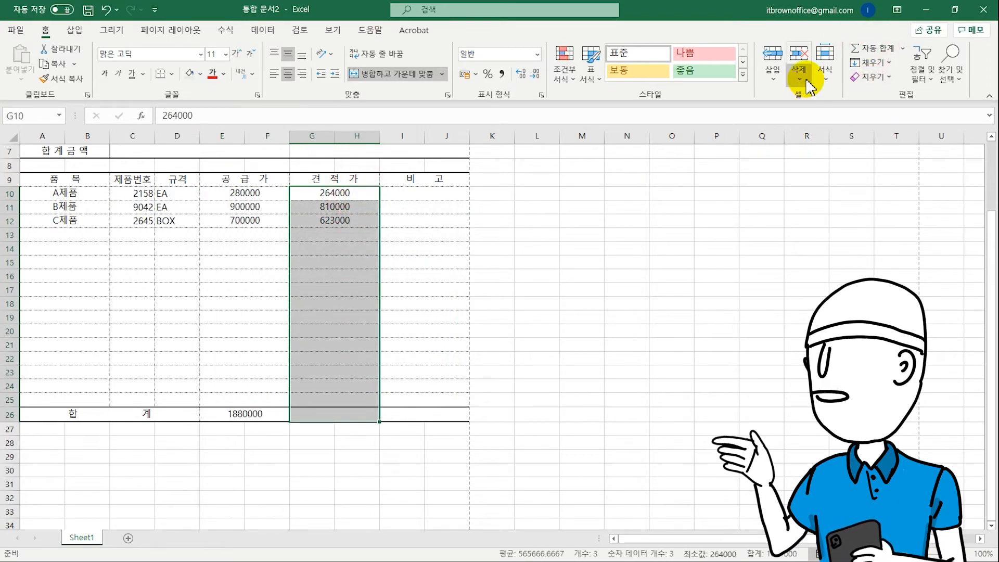
click(868, 50)
Format the price cells E10:H26 in the accounting format with the ₩ symbol.
click(390, 245)
drag(245, 193, 366, 411)
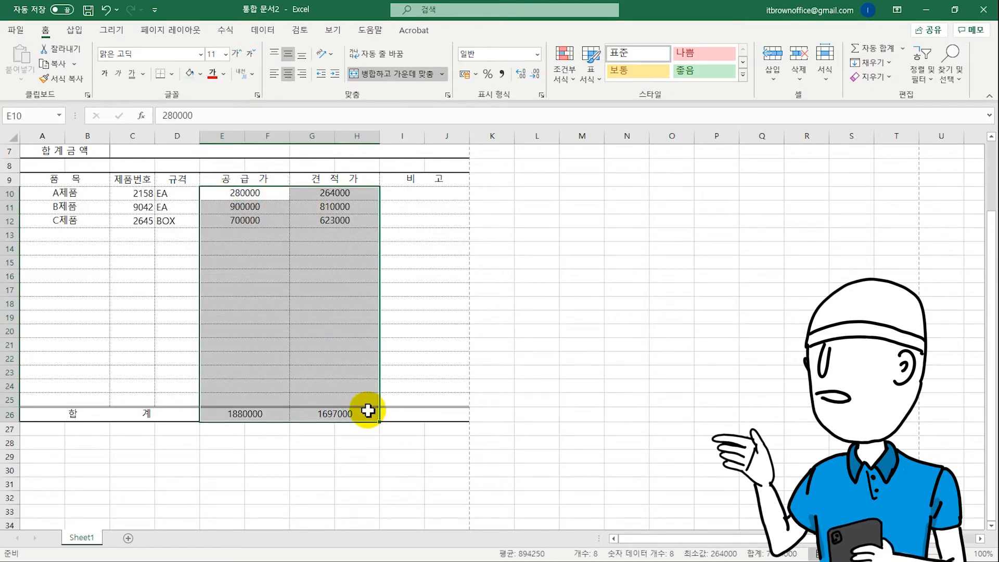
click(463, 75)
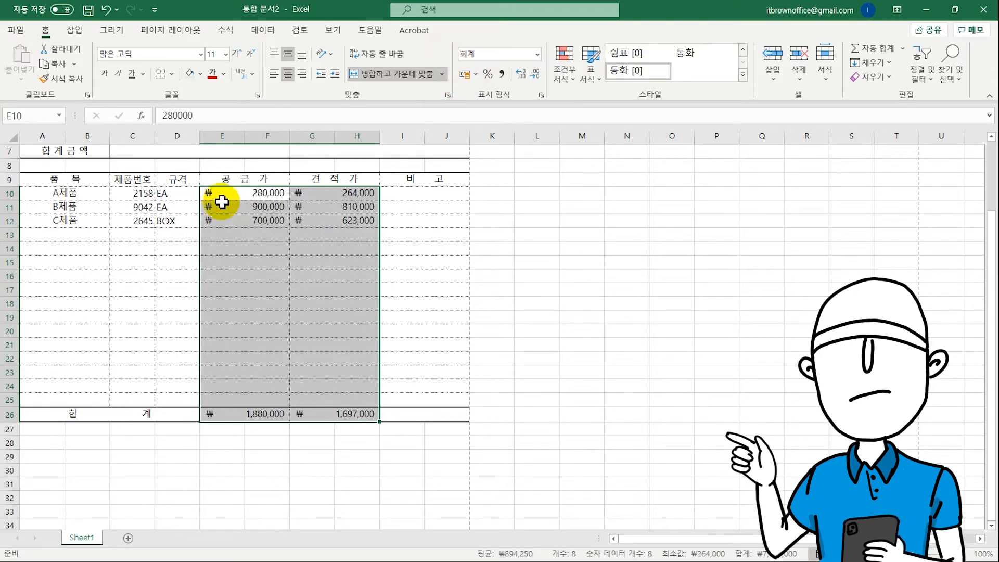
Make the header cells in row 9 and the 합계 label in A26 bold with a light green fill.
click(276, 244)
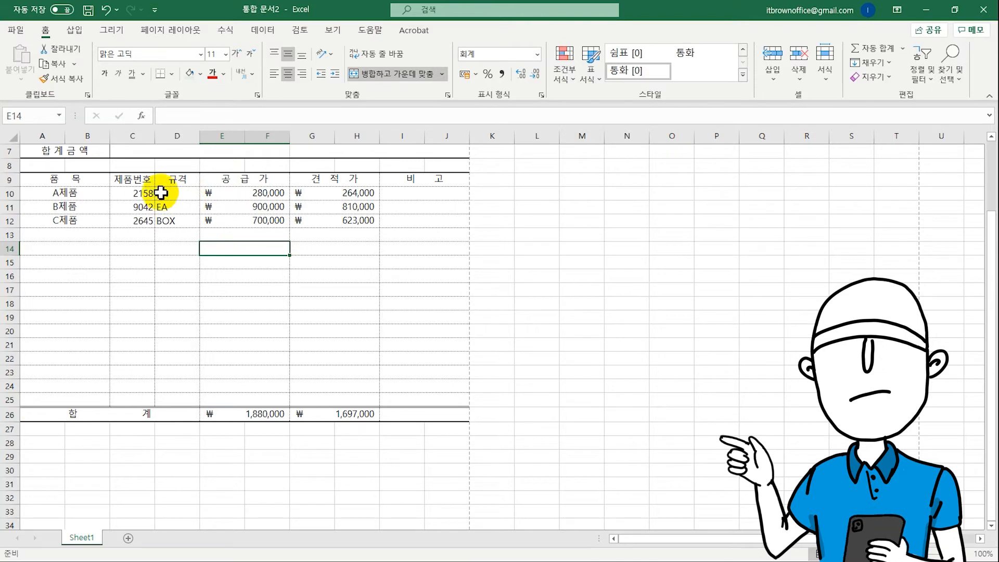
drag(91, 180, 403, 180)
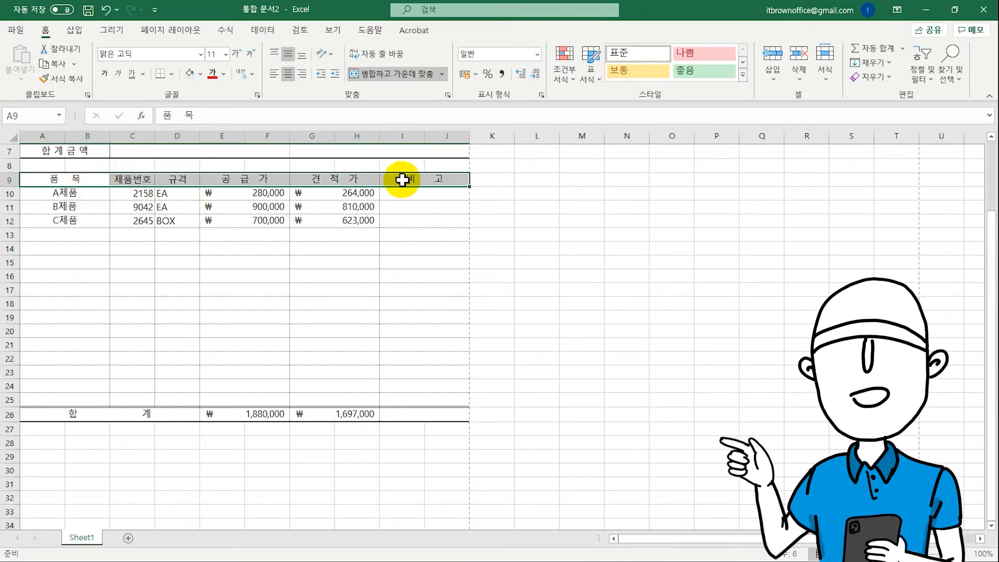
click(116, 411)
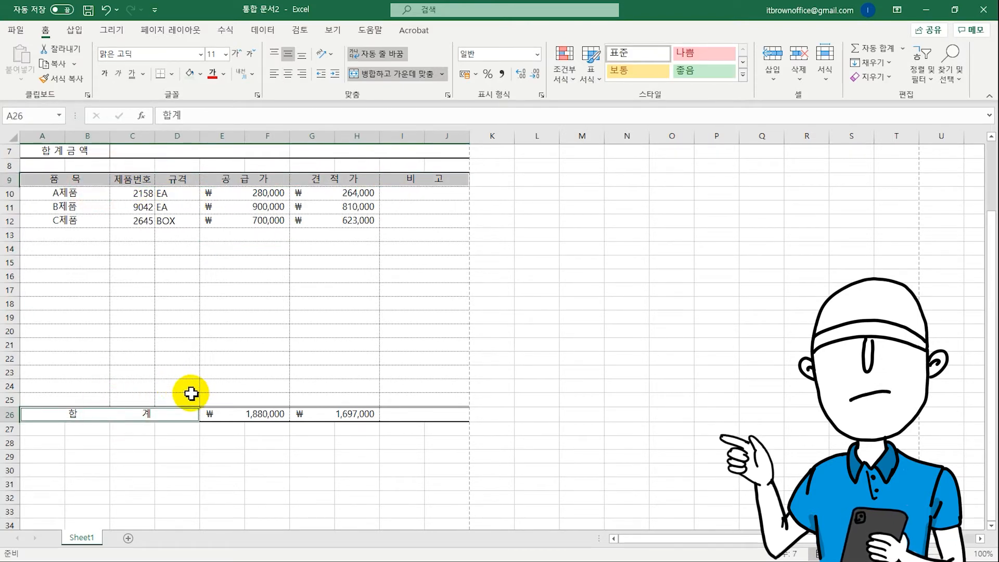
key(ctrl+b)
right_click(178, 179)
key(Escape)
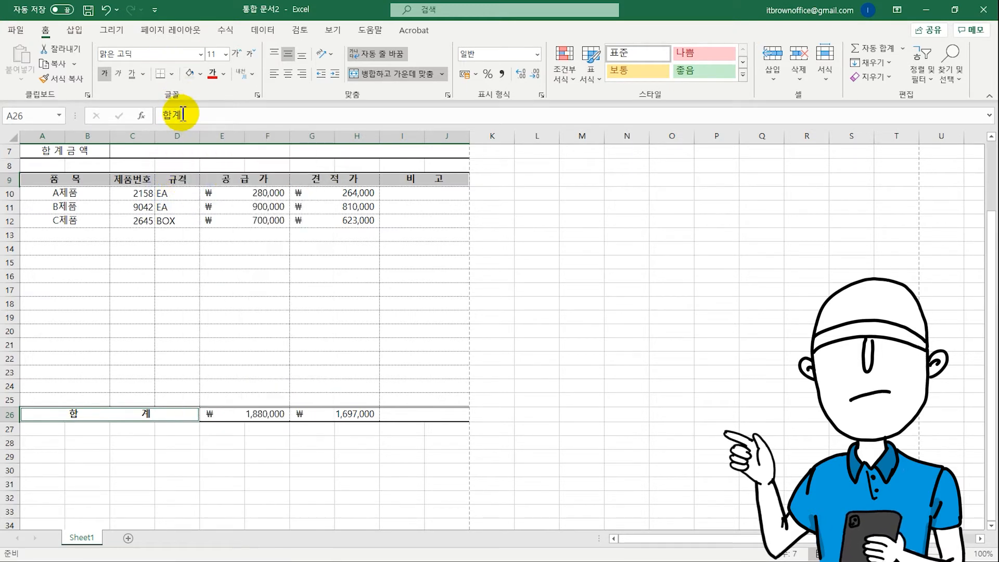
click(190, 73)
click(180, 235)
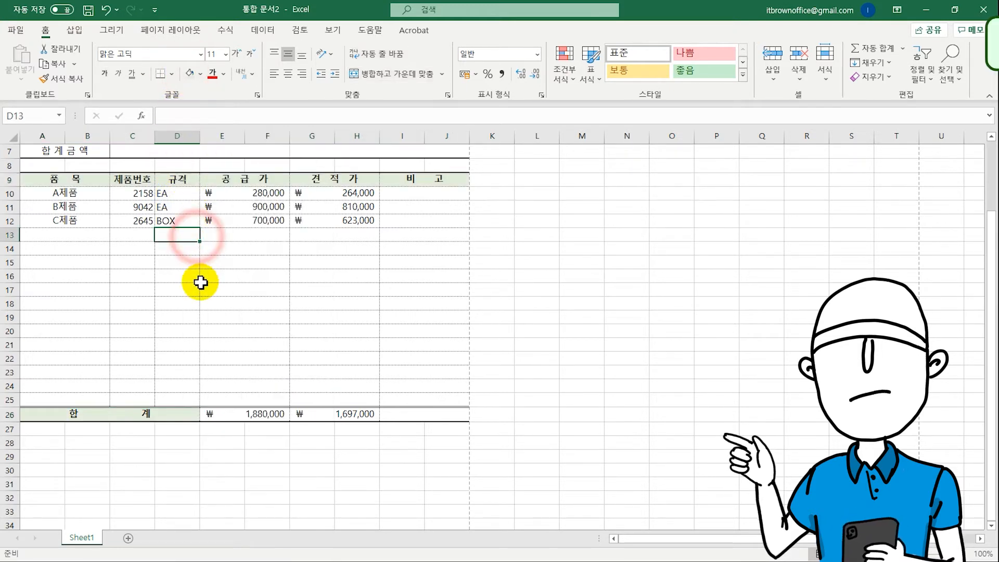
Merge A28:C28 and A29:J32 below the total row as a heading cell and a notes area.
scroll(211, 335, down, 1)
click(29, 390)
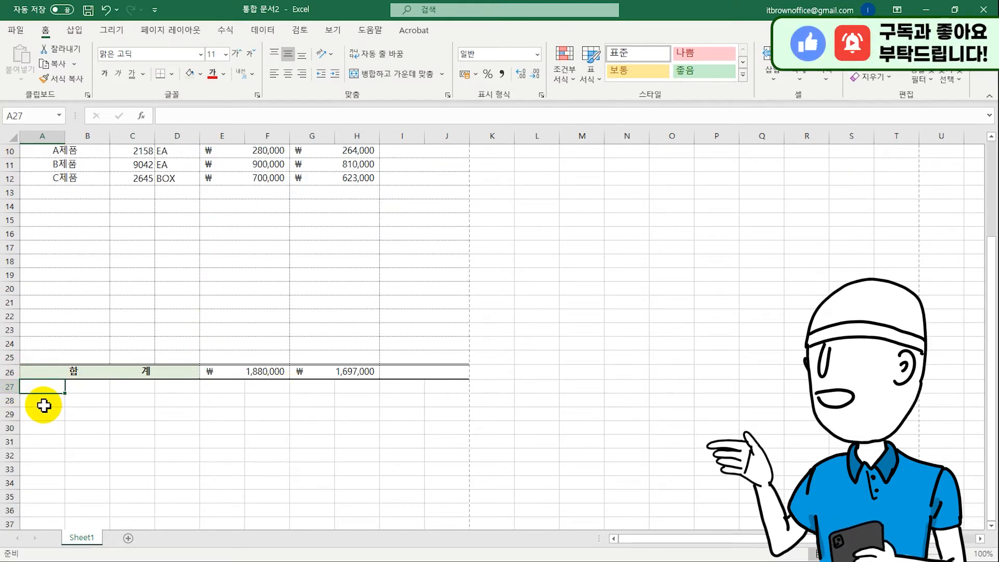
drag(34, 399, 129, 400)
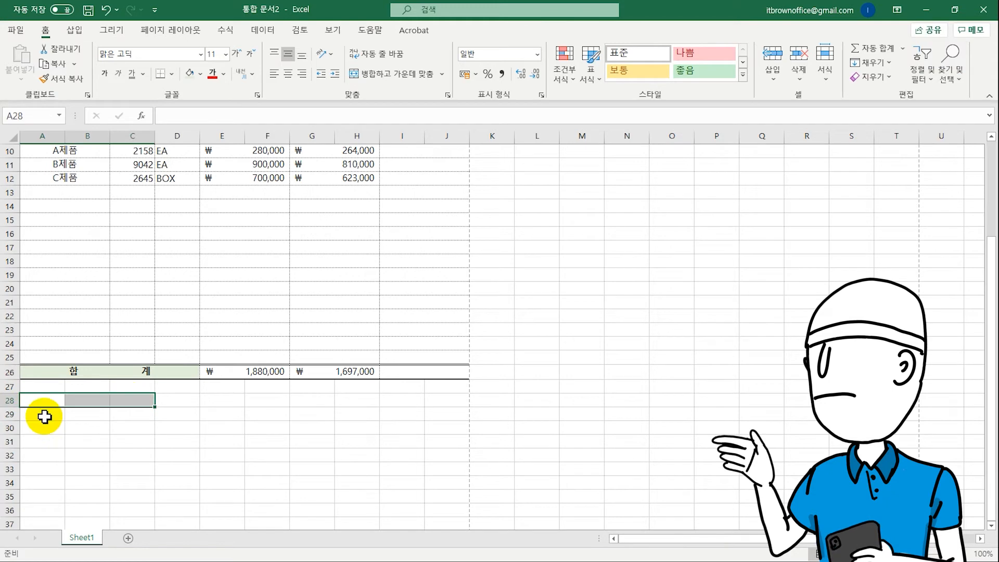
drag(40, 414, 453, 450)
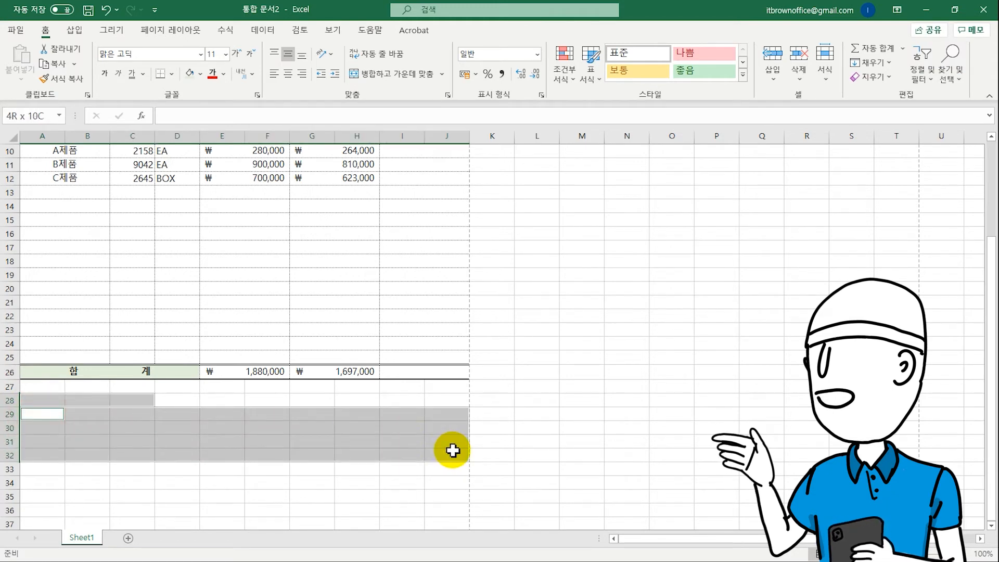
click(364, 73)
click(182, 391)
click(81, 404)
click(93, 434)
click(98, 403)
click(100, 430)
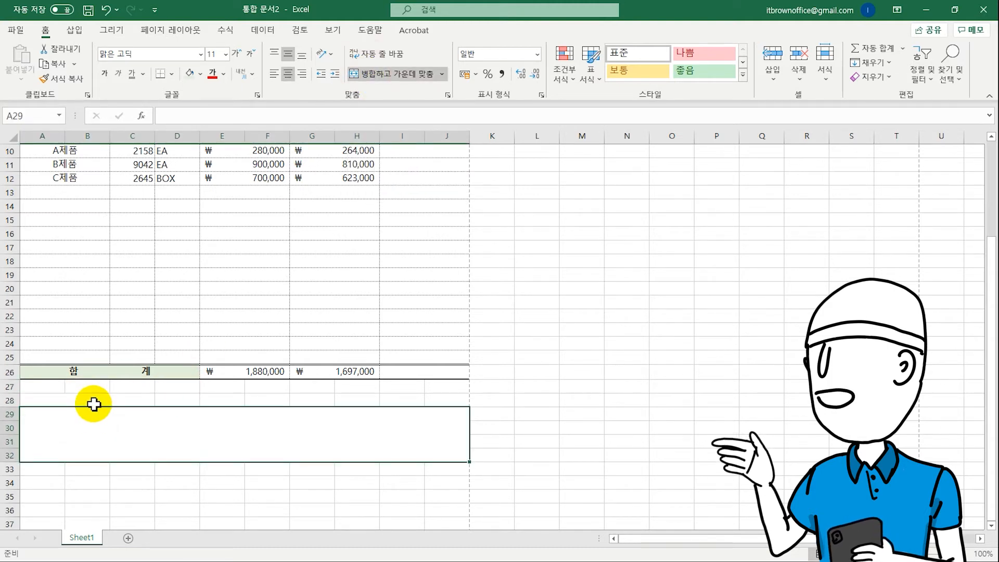
Enter the heading 기타 요청 사항 in the merged cell A28.
click(94, 404)
text(길)
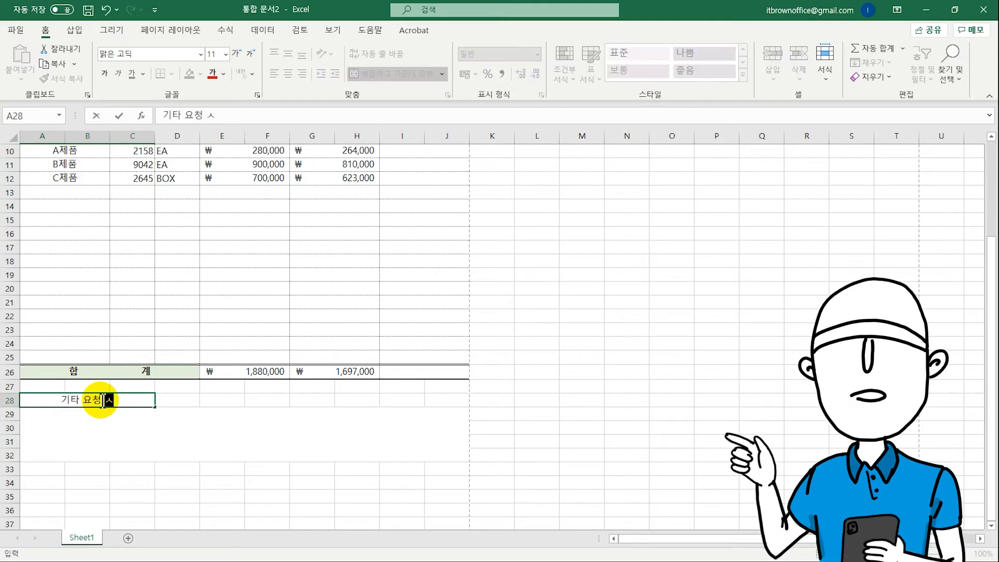
text(타 요청 사항)
key(Return)
Format the 기타 요청 사항 heading as bold italic with a light green fill and a border around the cell.
click(98, 398)
key(ctrl+b)
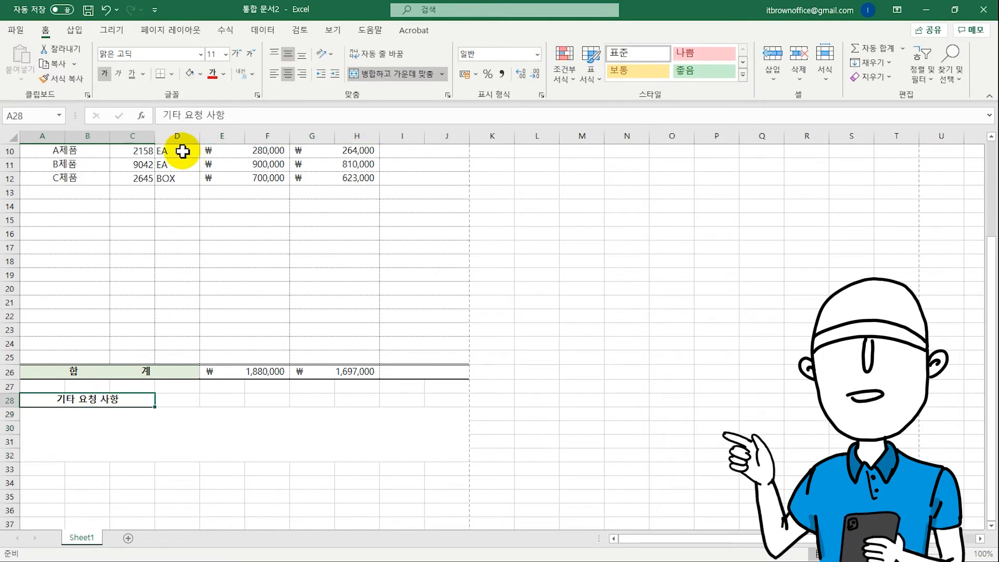
click(118, 74)
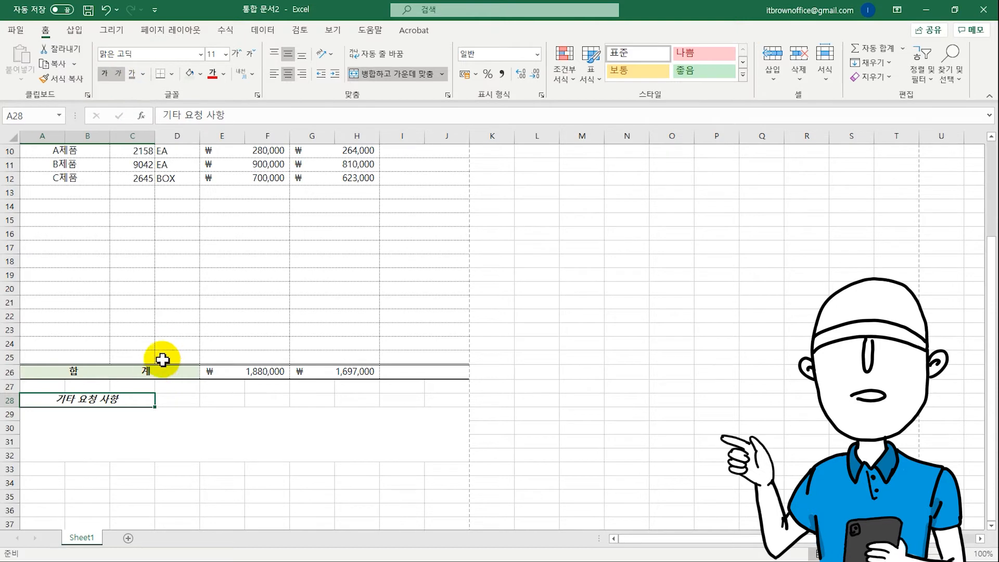
click(186, 74)
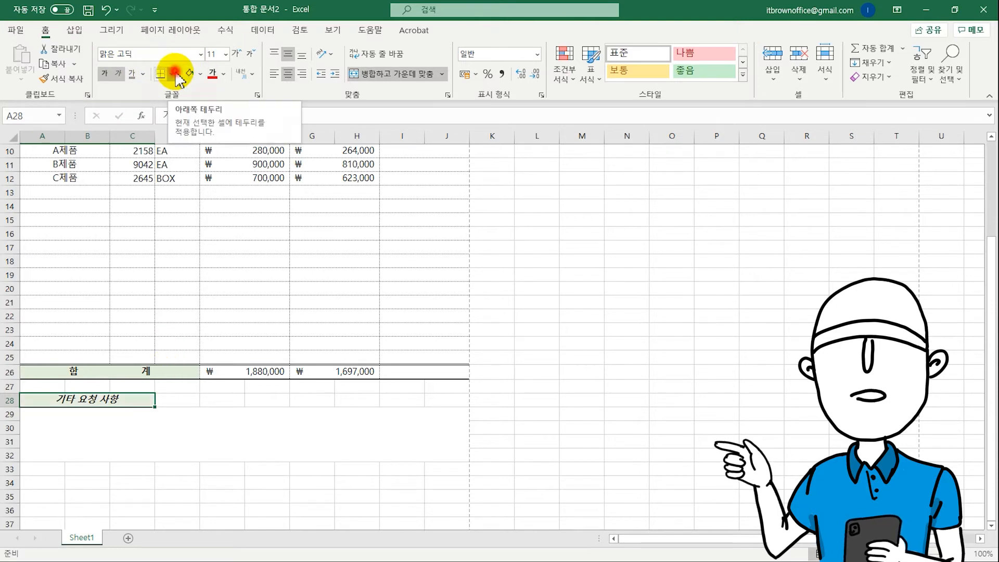
click(172, 74)
click(225, 233)
Give the merged notes area A29:J32 solid top and bottom borders.
click(192, 433)
right_click(174, 444)
click(208, 353)
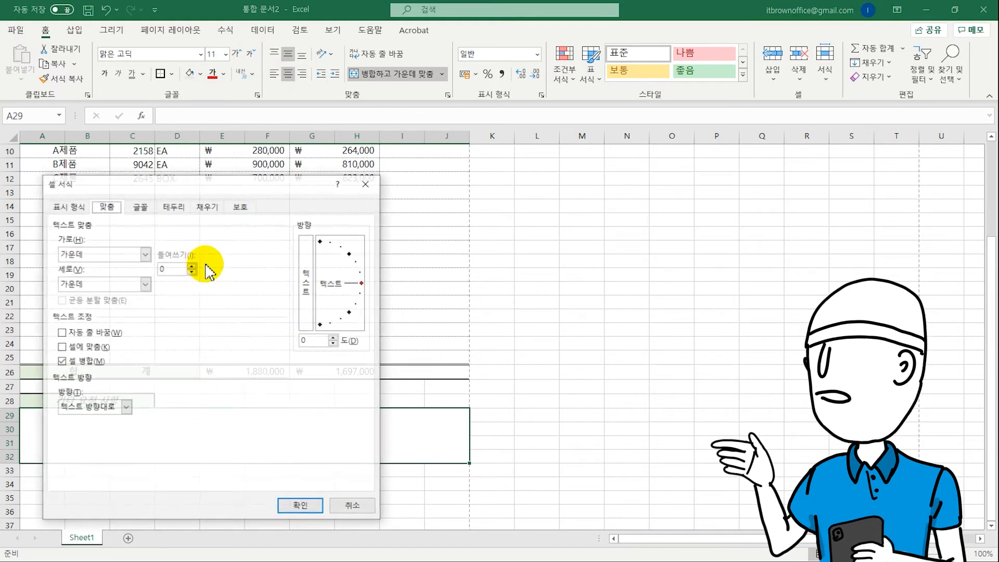
click(173, 206)
click(109, 300)
click(149, 303)
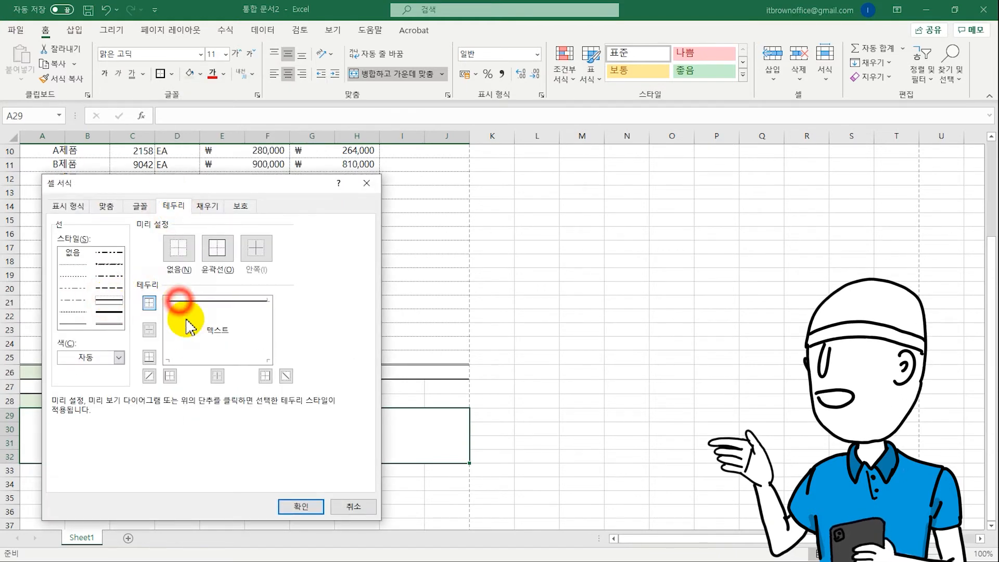
click(203, 362)
click(301, 507)
Starting in A34, enter the label 담당자, the contact person's name and the label 연락처 across row 34.
scroll(47, 442, down, 1)
click(47, 442)
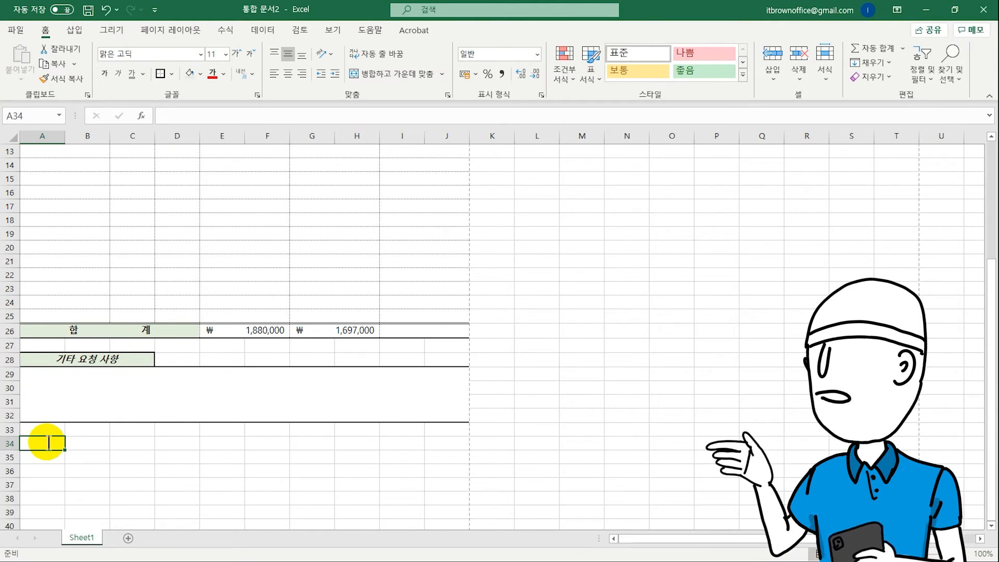
text(다)
key(Tab)
text(브라운)
key(Tab)
text(연라)
text(처)
key(Tab)
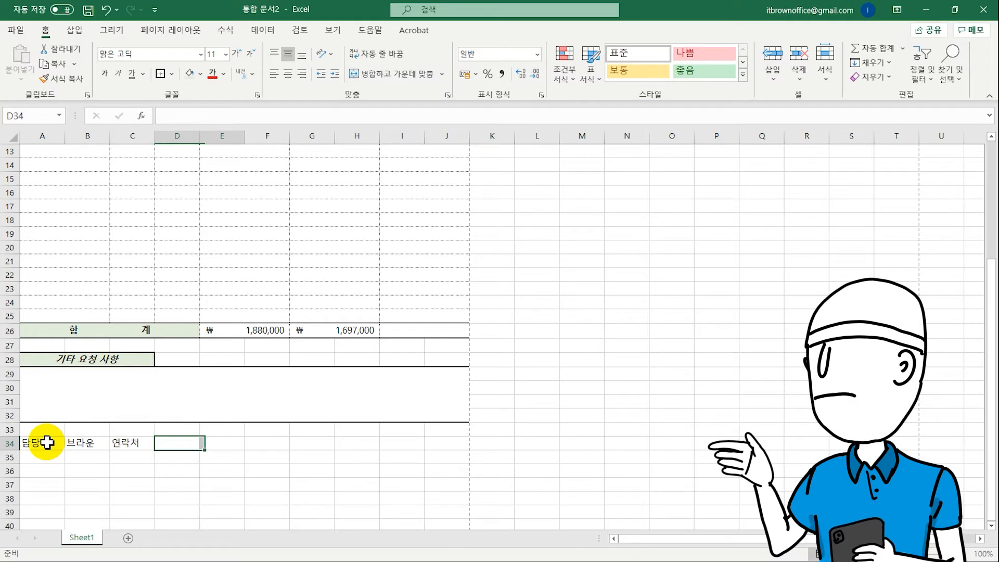
Merge D34:E34 and F34:G34, filling them with the contact's phone number and the label 결 제 방 법.
drag(268, 443, 293, 440)
click(378, 78)
click(197, 442)
text(02-)
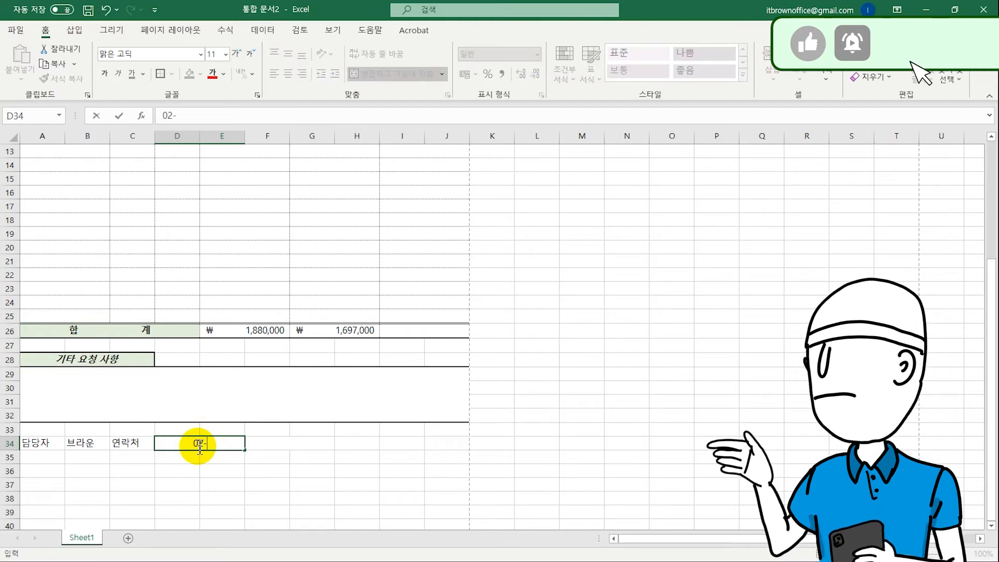
text(0111-0112)
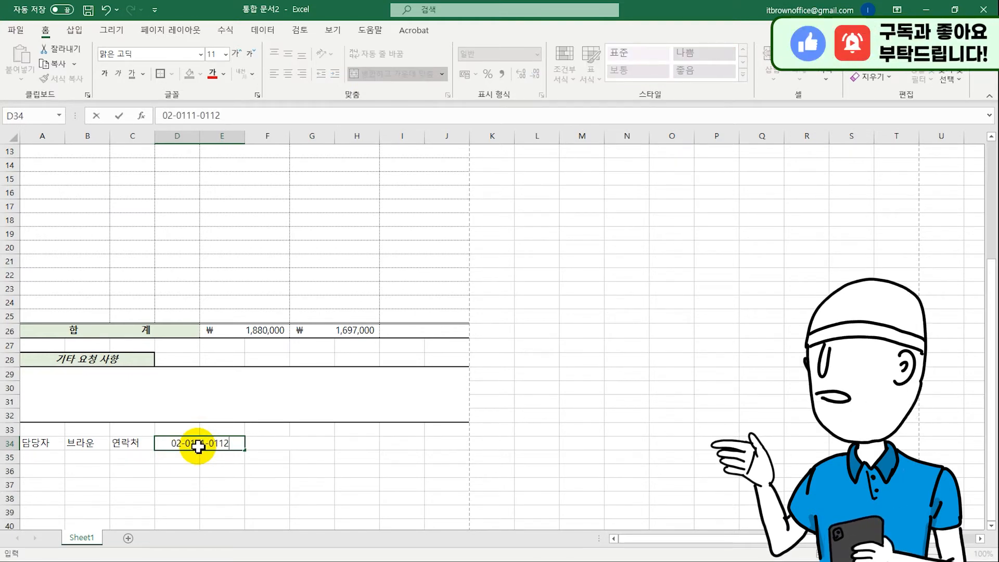
key(Tab)
text(결 제 ㅂ)
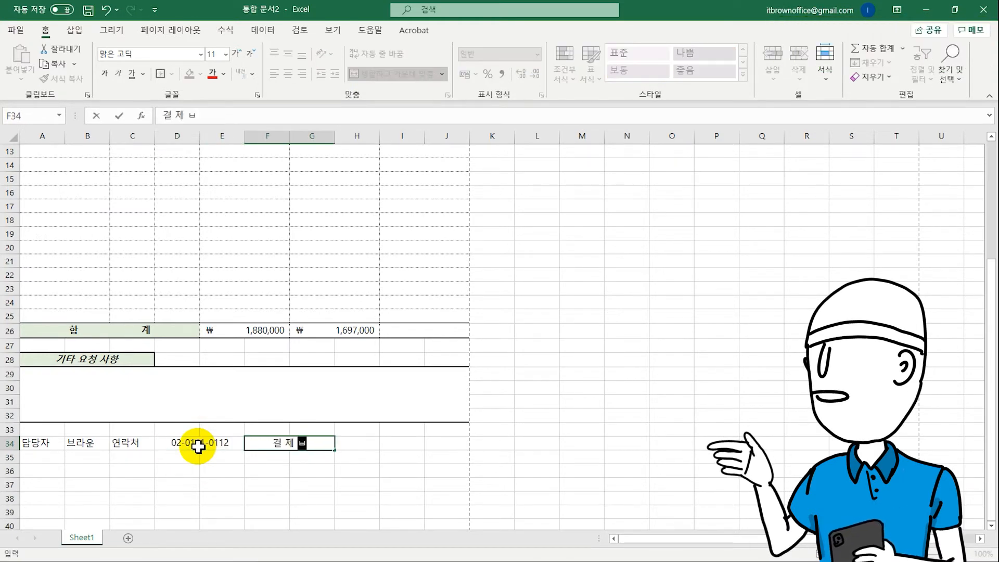
key(Tab)
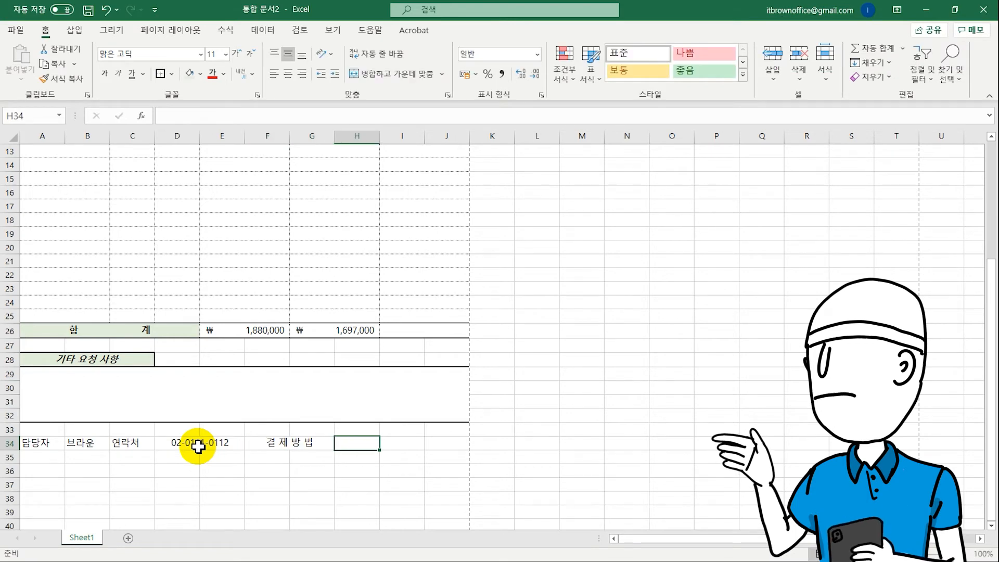
Insert the White Square symbol □ (character code 25A1) in H34.
key(alt+i)
key(s)
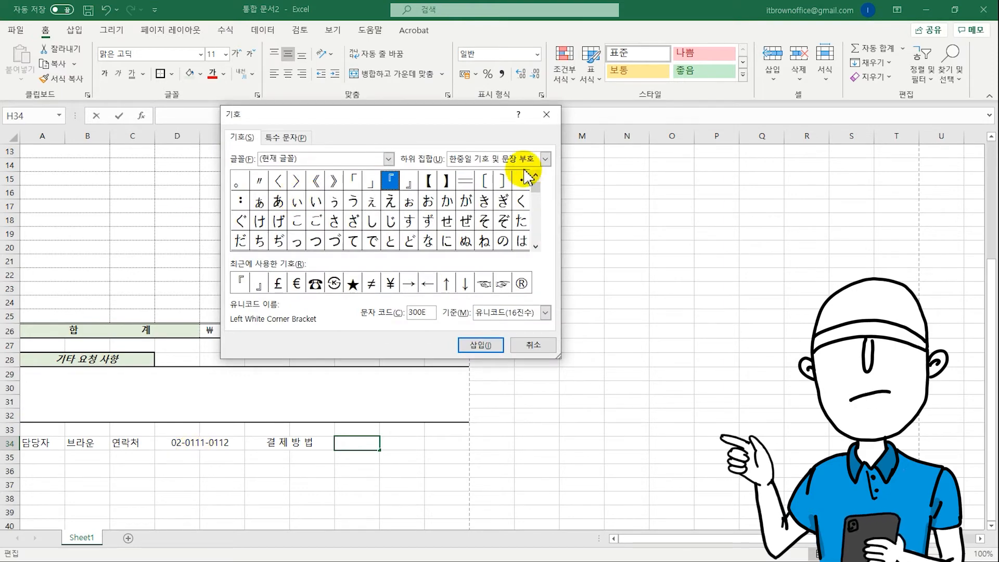
click(380, 116)
drag(380, 116, 267, 97)
drag(444, 339, 648, 504)
click(629, 157)
click(629, 157)
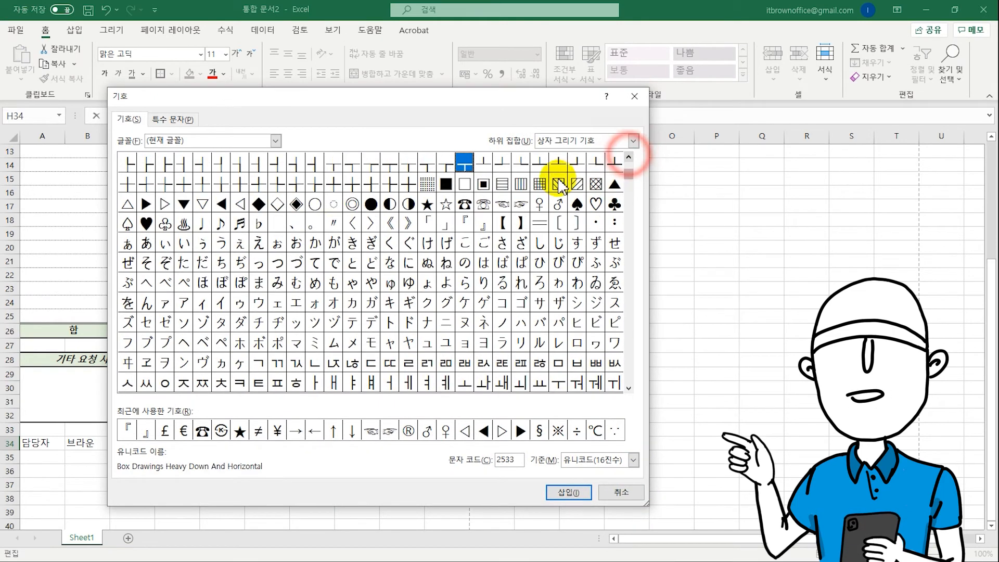
click(471, 190)
click(568, 492)
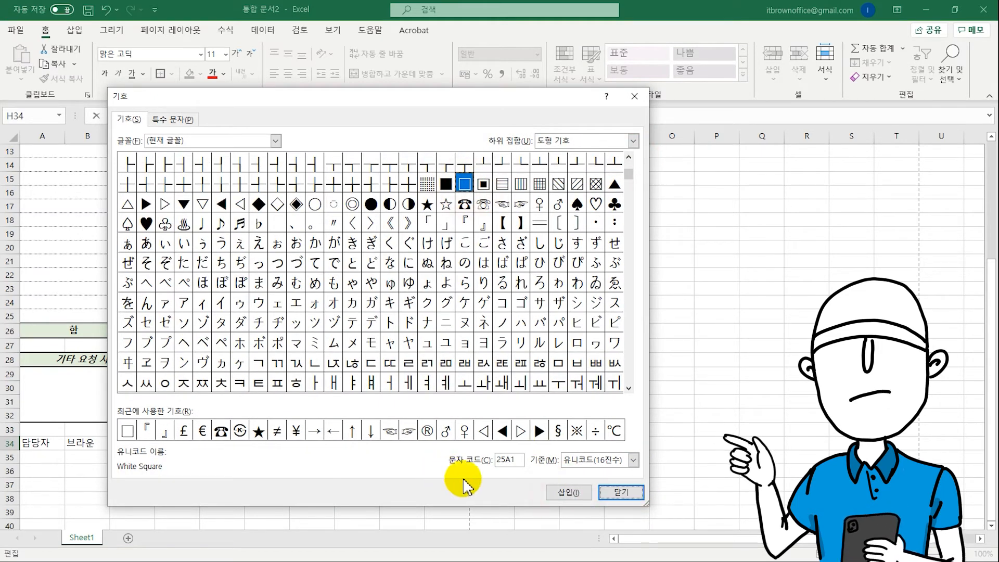
click(621, 492)
Enter a □ in I34 by converting the consonant ㅁ to a special character, and copy it to J34.
click(391, 442)
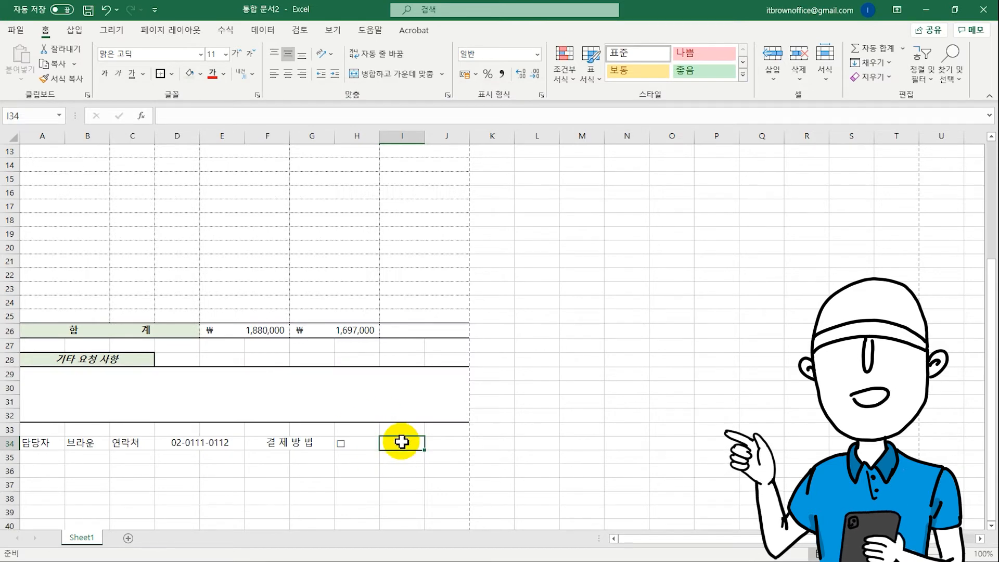
text(ㅁ)
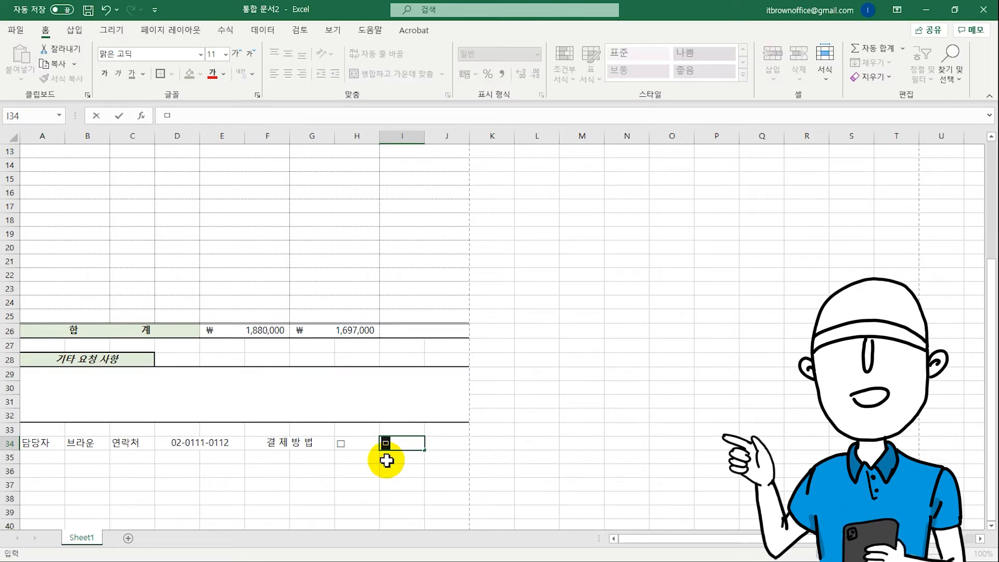
key(Hangul_Hanja)
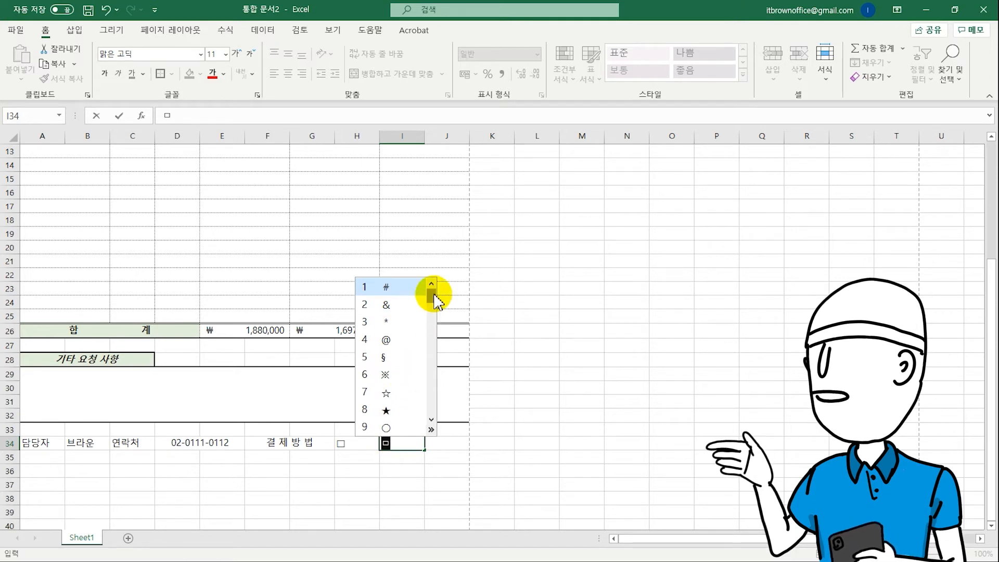
click(432, 419)
click(394, 414)
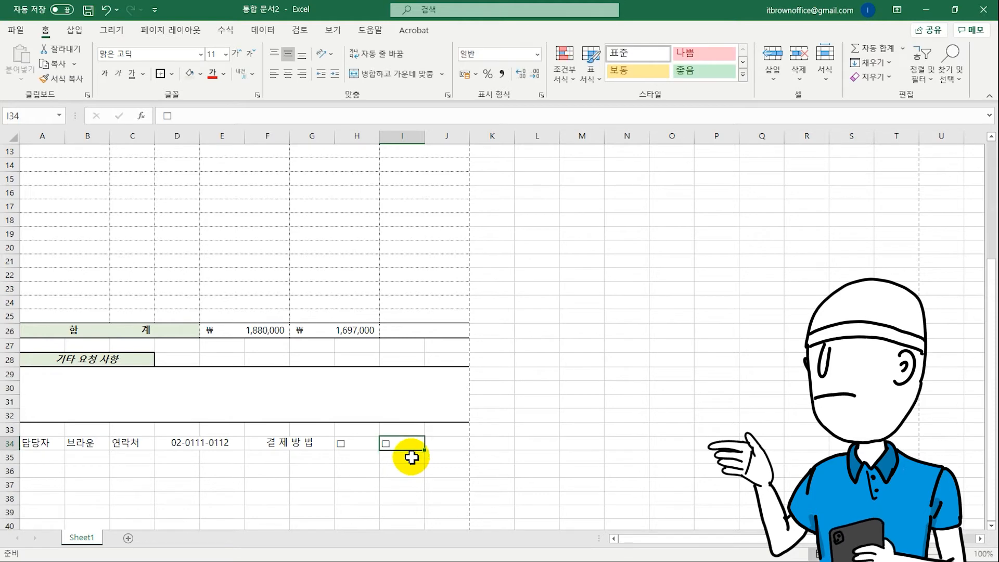
key(ctrl+c)
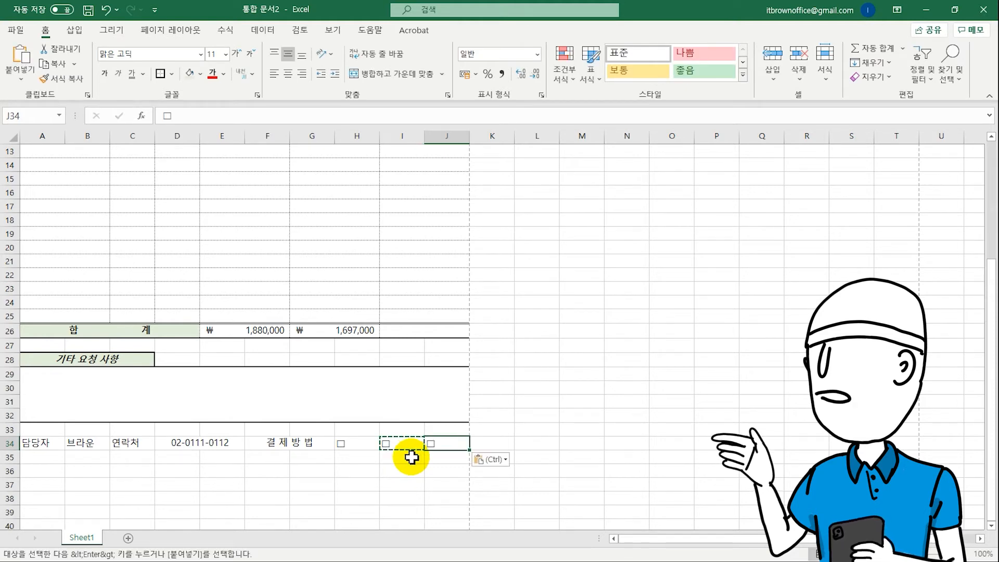
Append the payment options 현금, 카드 and 기타 after the □ symbols in H34, I34 and J34.
key(F2)
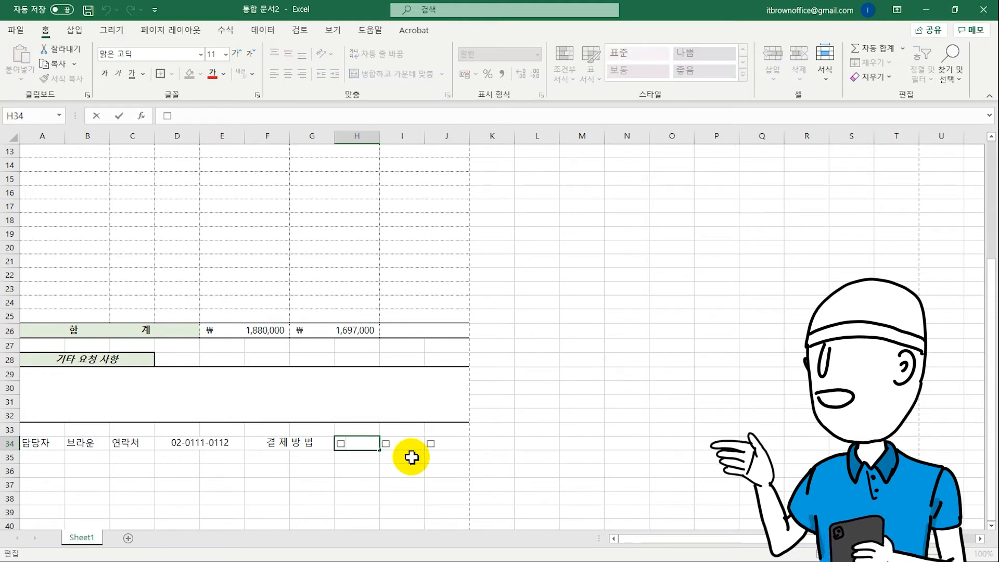
key(Right)
key(F2)
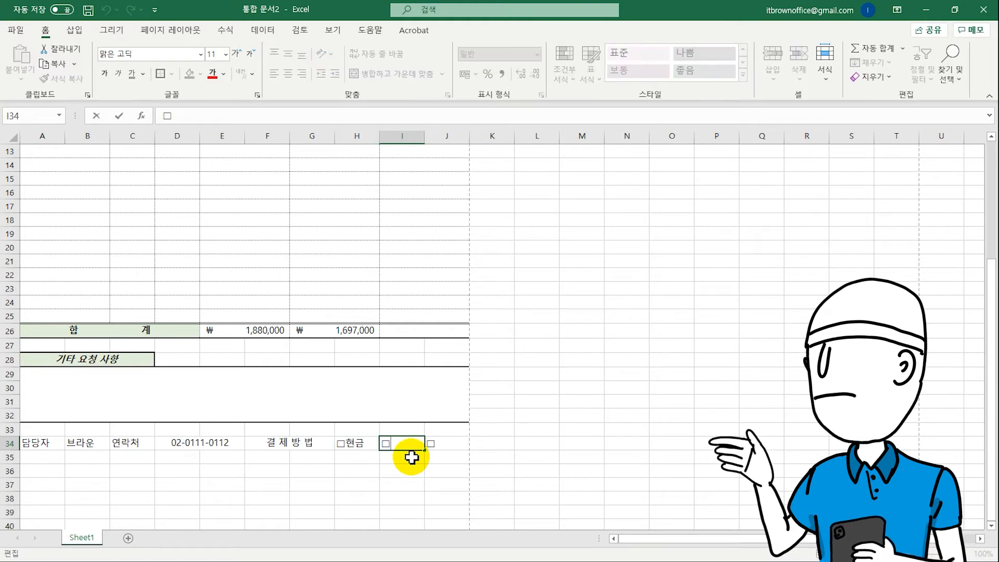
text(카드)
key(Tab)
key(F2)
text(기타)
key(Return)
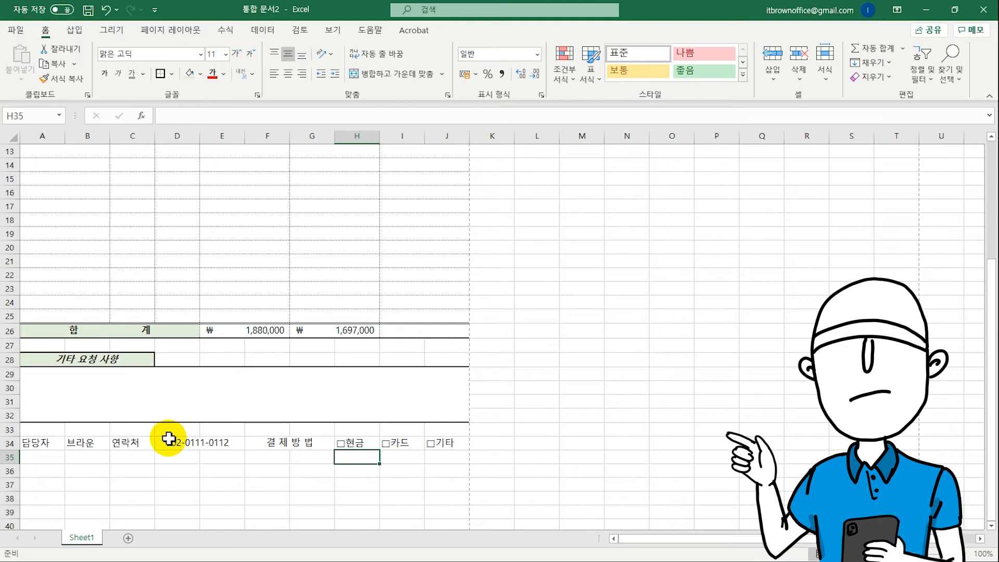
Centre the contents of A34:J34 and add solid borders along the top and bottom of the row.
drag(40, 442, 437, 448)
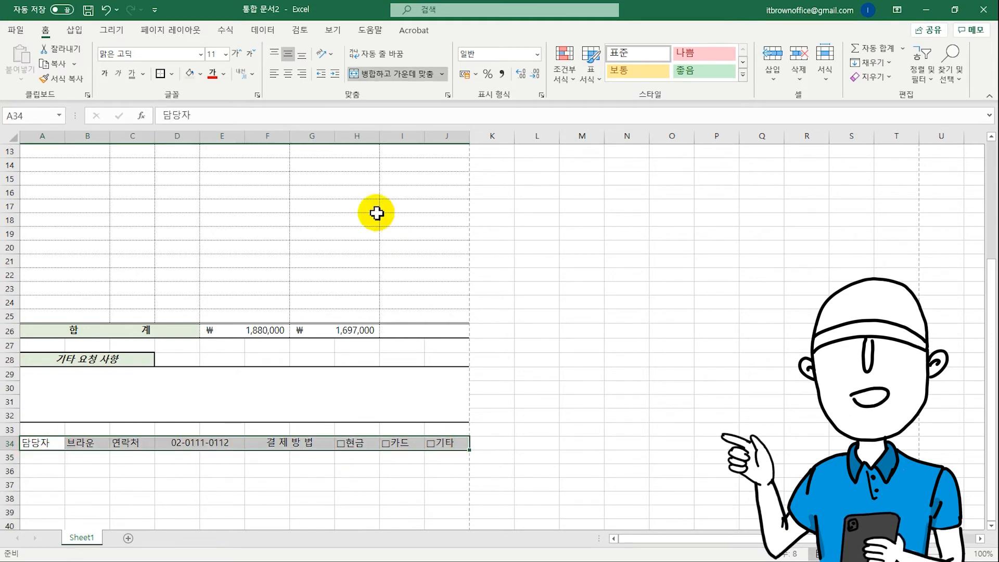
click(288, 74)
right_click(171, 442)
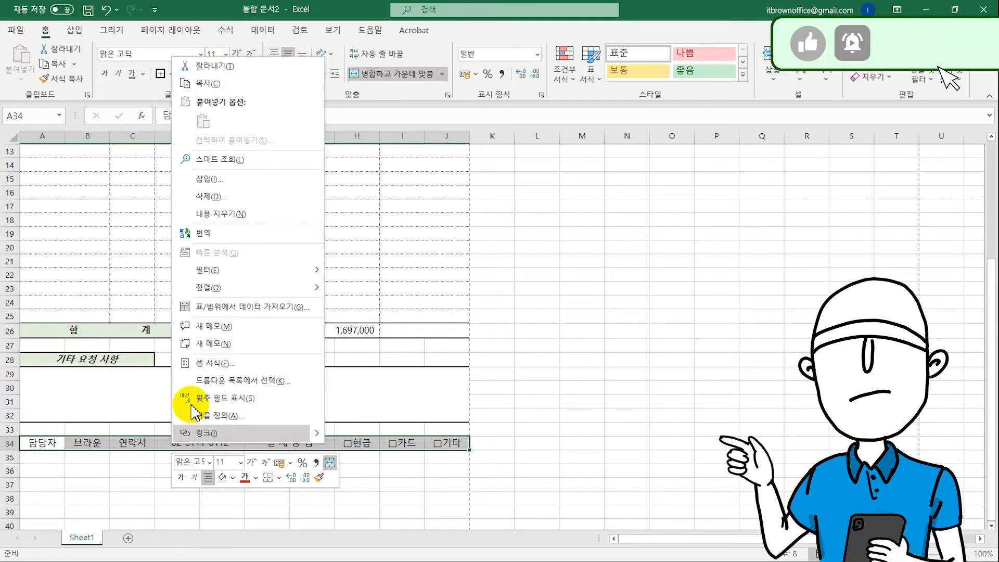
click(198, 364)
click(115, 307)
click(182, 308)
click(184, 365)
click(78, 271)
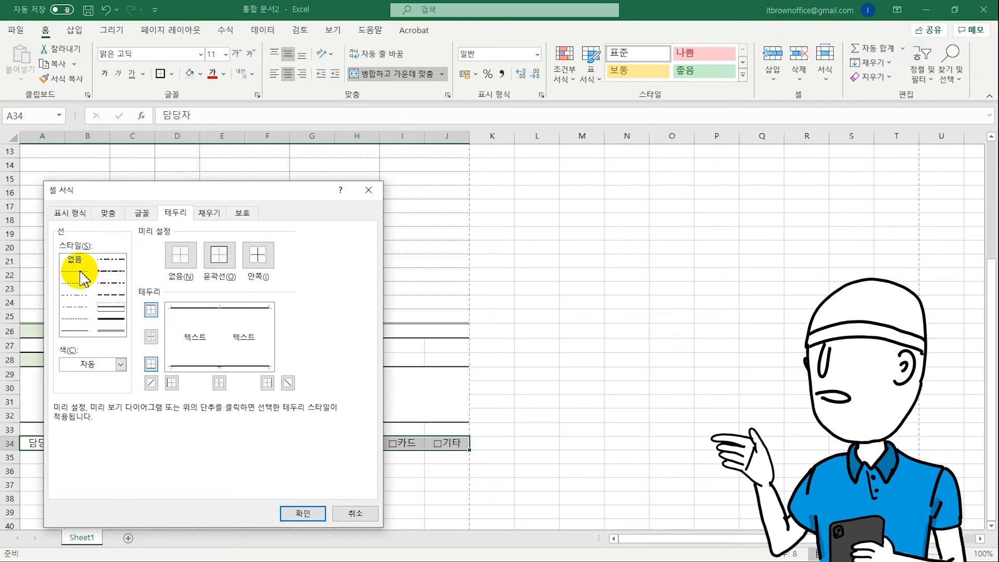
click(302, 513)
Make the labels 담당자, 연락처 and 결 제 방 법 in row 34 bold with a light green fill.
click(45, 444)
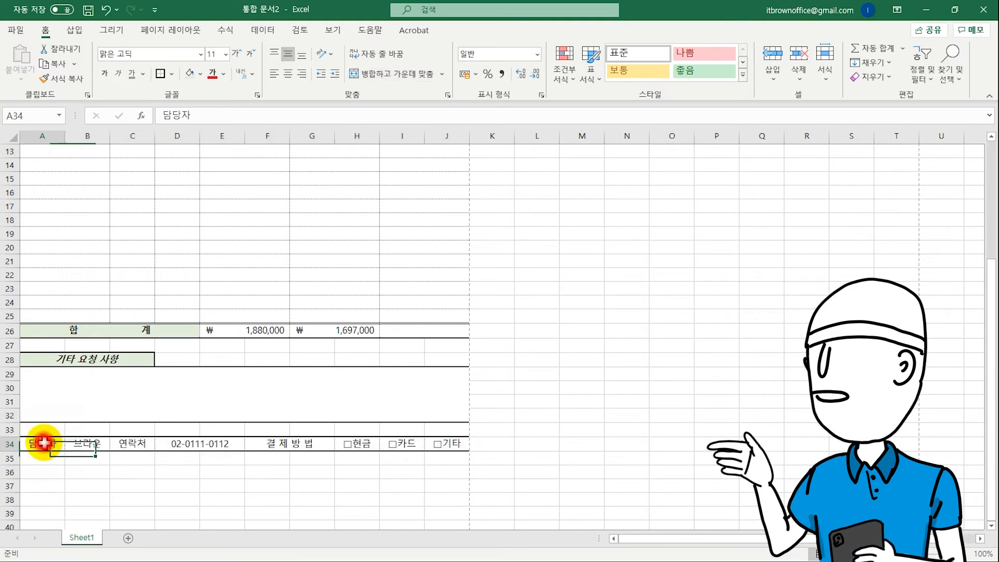
ctrl+click(132, 442)
ctrl+click(299, 440)
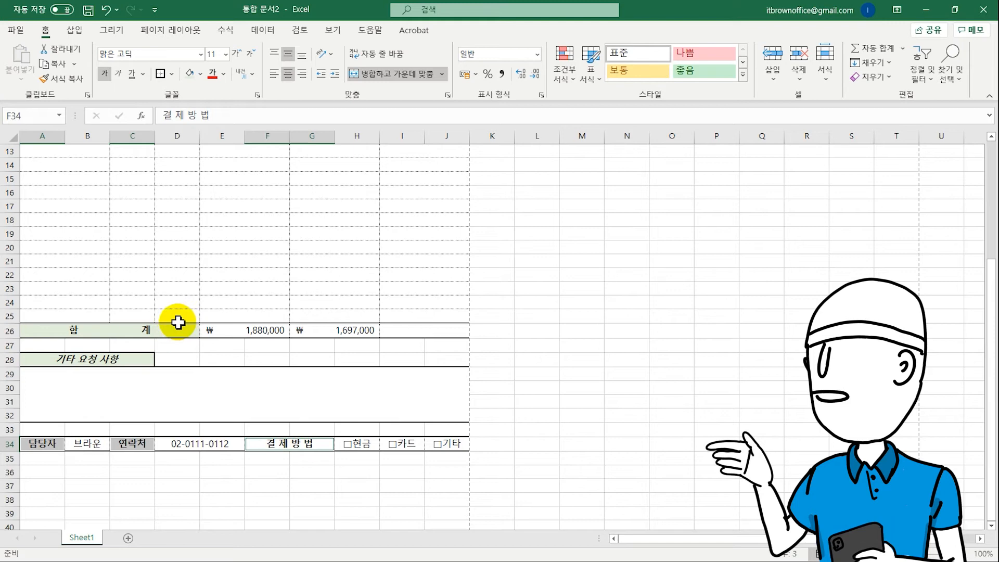
click(188, 74)
click(211, 346)
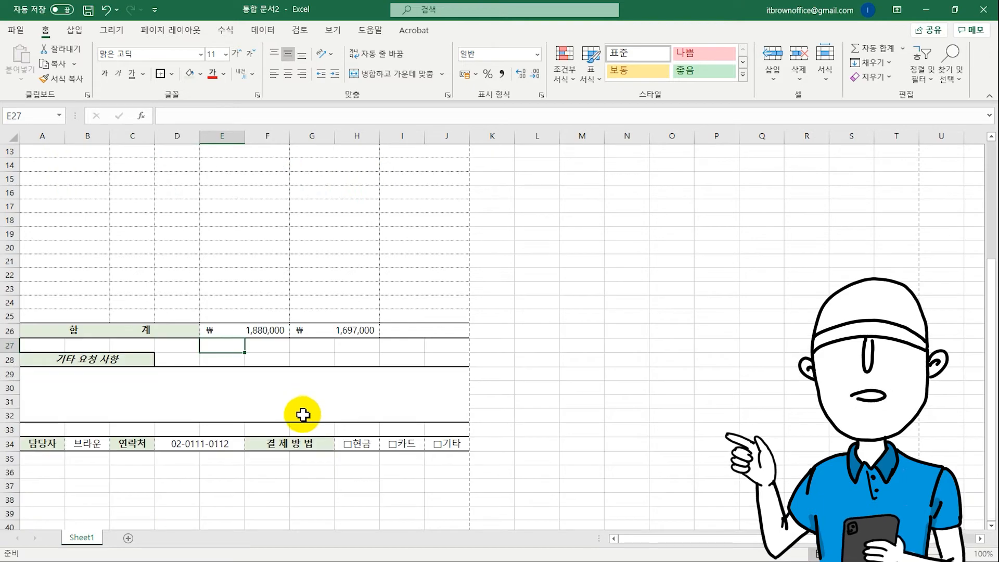
Increase the heights of rows 2–6 evenly to use more of the empty space on the A4 page.
scroll(303, 415, up, 4)
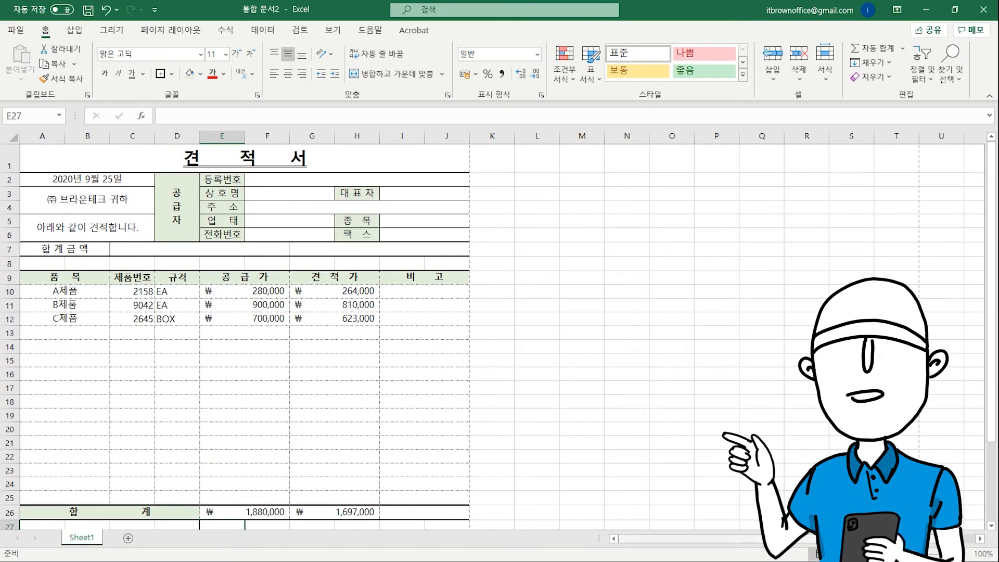
ctrl+scroll(303, 415, down, 4)
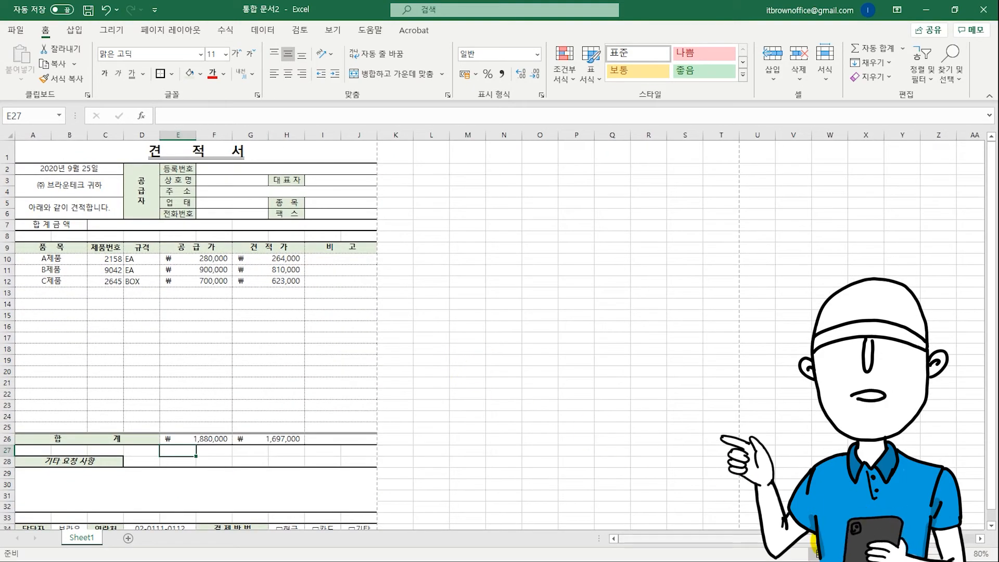
drag(25, 435, 264, 492)
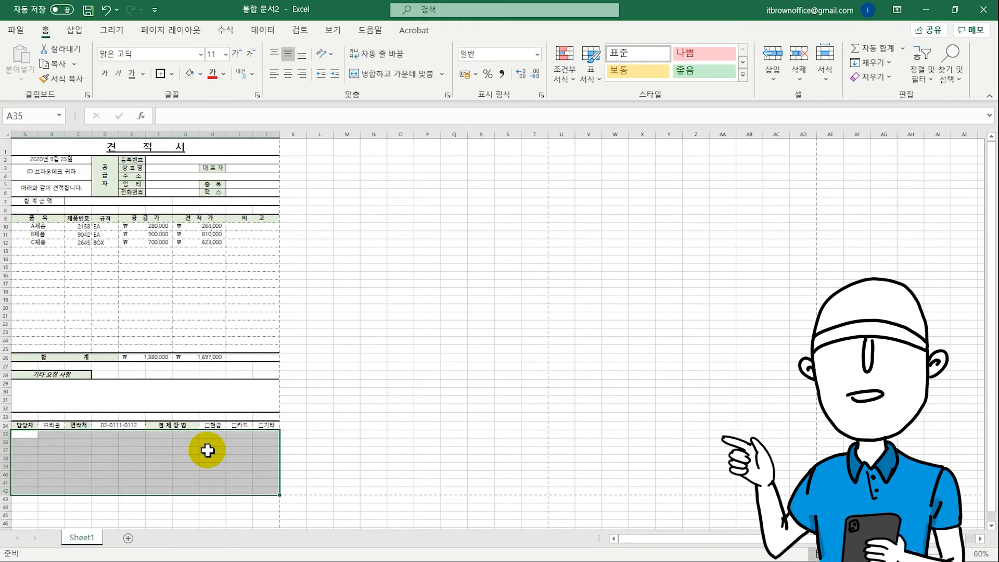
click(307, 297)
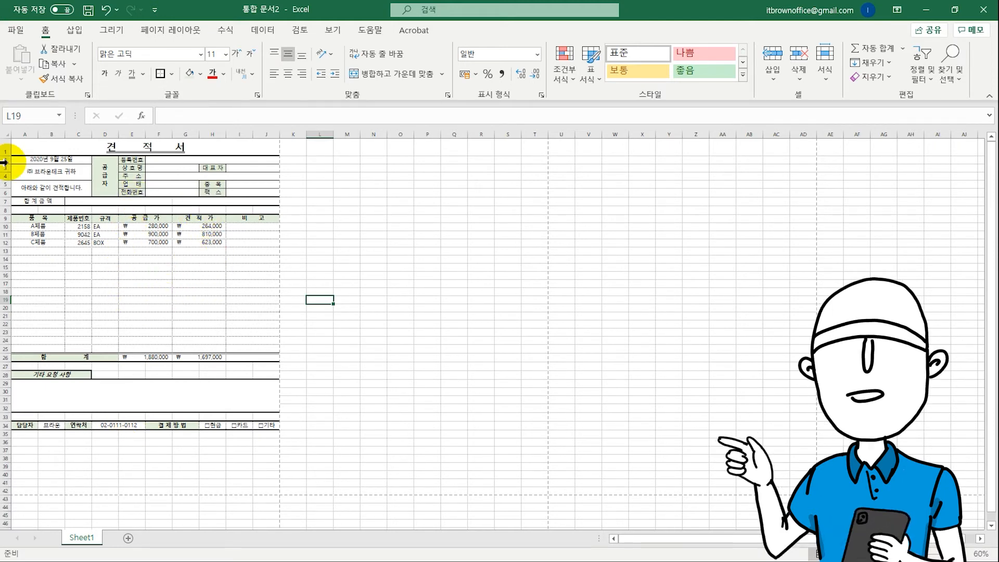
drag(7, 159, 7, 204)
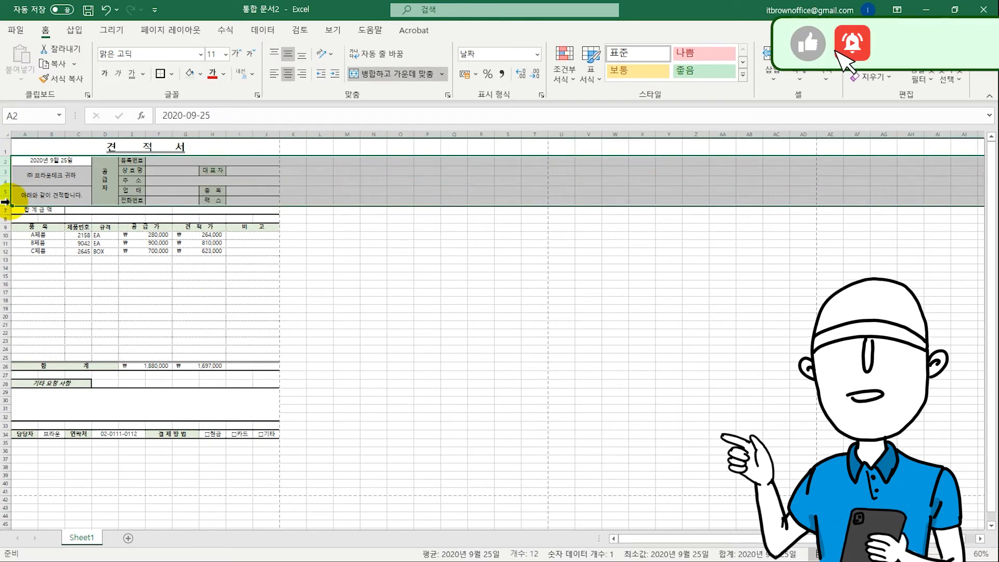
click(114, 467)
Increase the heights of rows 8–34 together so the form extends down towards the page break.
drag(8, 220, 9, 442)
scroll(184, 429, down, 2)
click(320, 397)
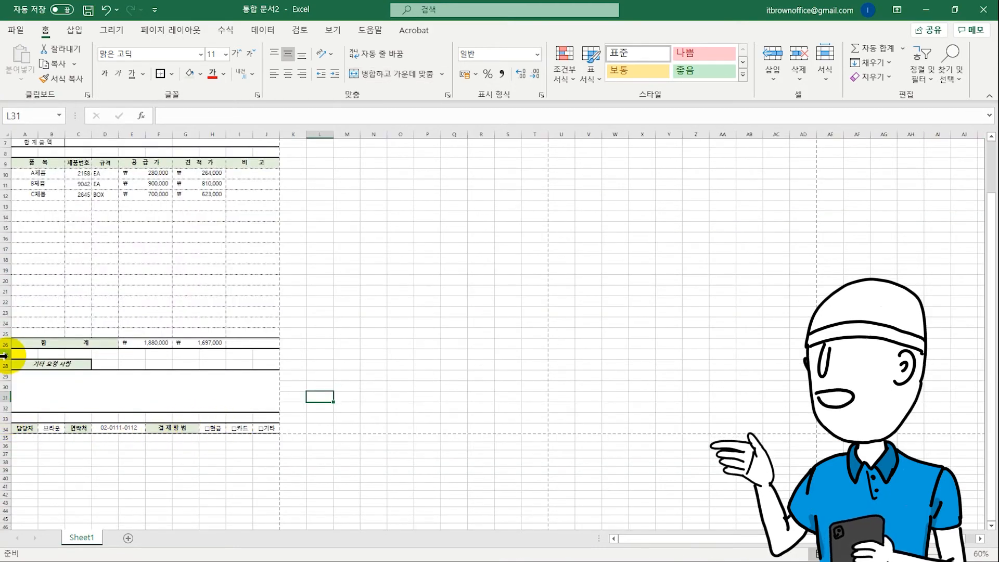
Reduce the heights of the blank spacer rows 8, 27 and 33.
scroll(4, 355, up, 1)
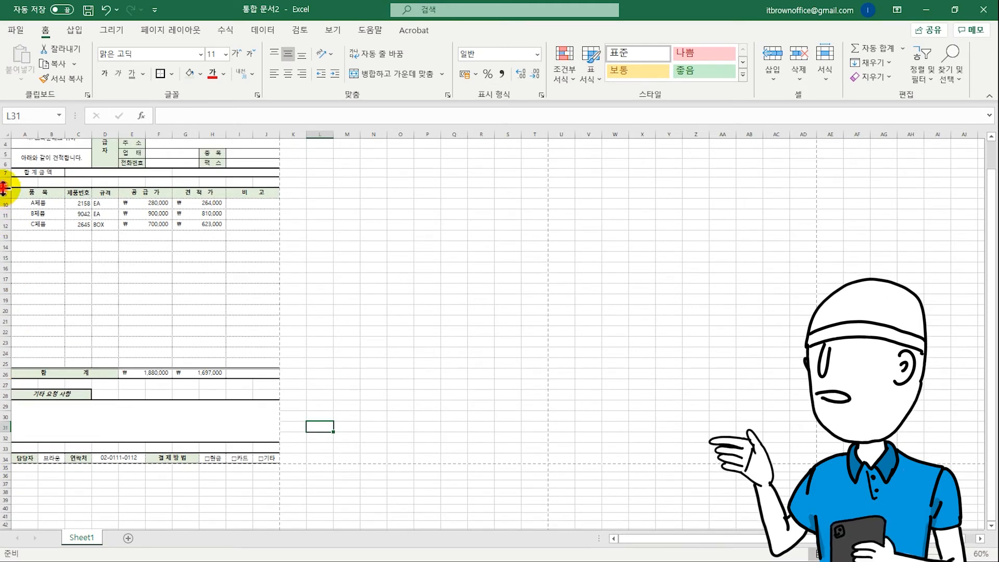
drag(3, 188, 4, 185)
drag(7, 448, 24, 463)
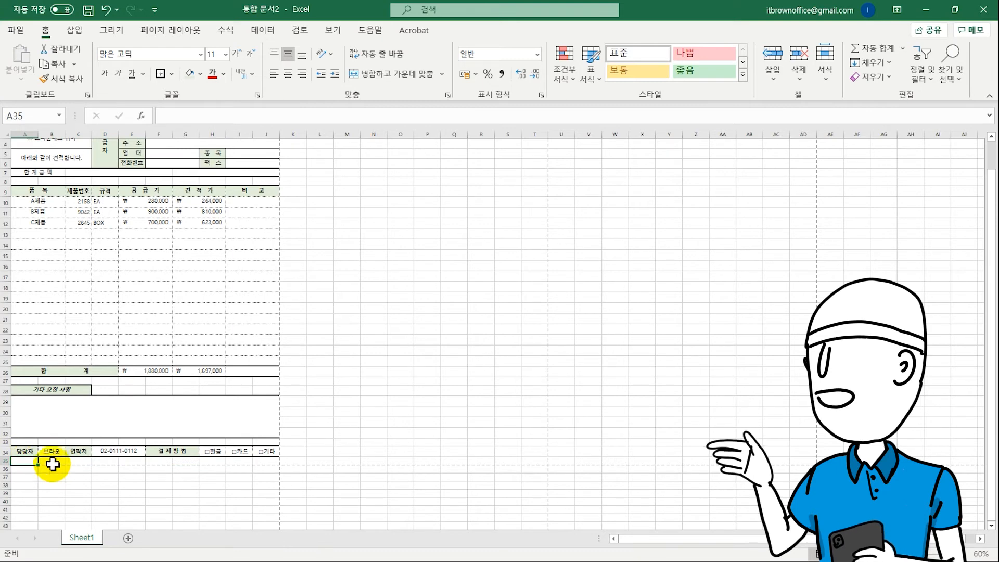
Centre the product numbers and units in C10:D12.
scroll(194, 383, up, 1)
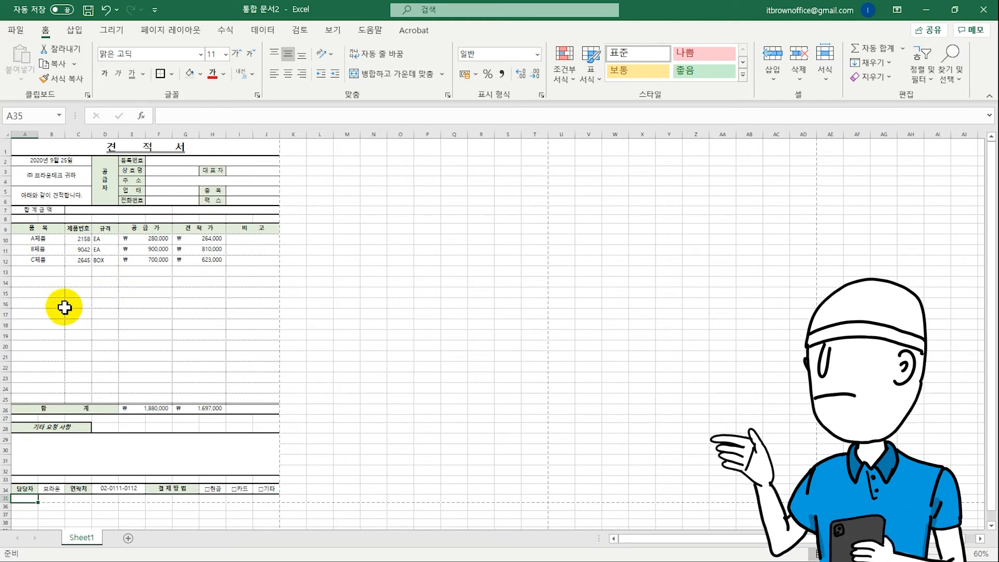
drag(74, 240, 102, 260)
click(288, 73)
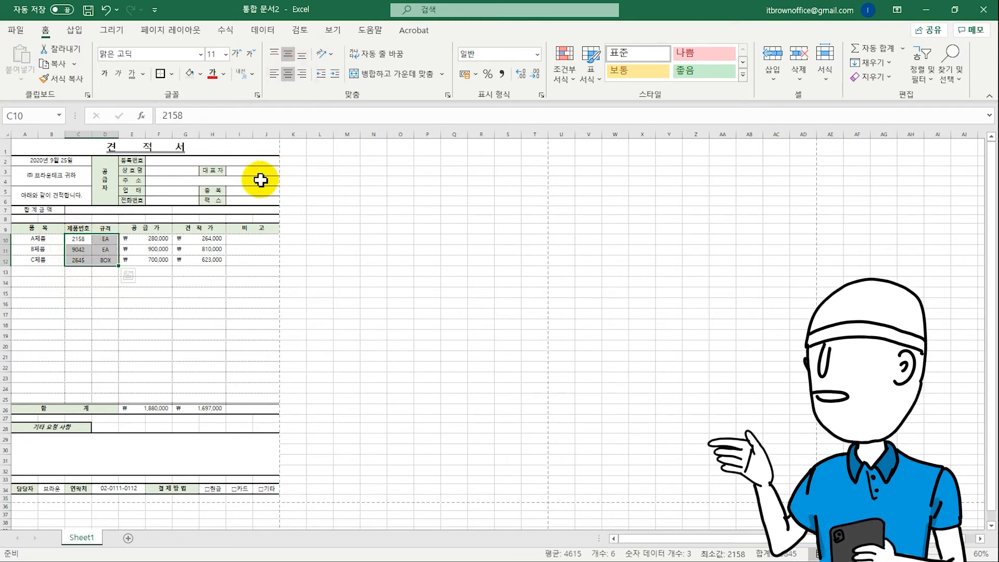
Fill the 합 계 금 액 label in A7 with light green and slightly increase the height of row 7.
click(47, 212)
click(193, 74)
drag(9, 215, 10, 217)
Link the total amount cell C7 to the 견적가 total with the formula =G26.
drag(78, 213, 184, 214)
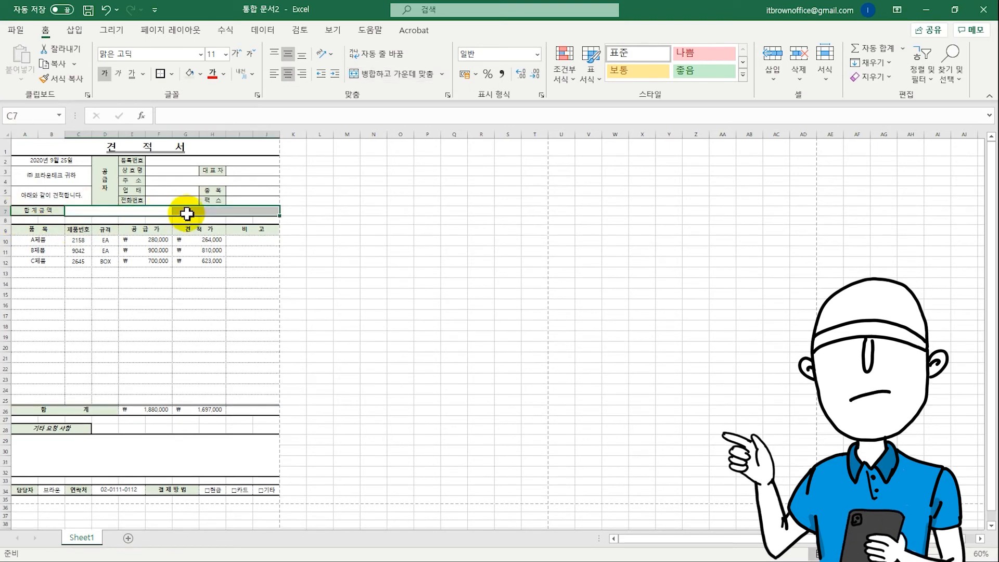
scroll(187, 213, up, 3)
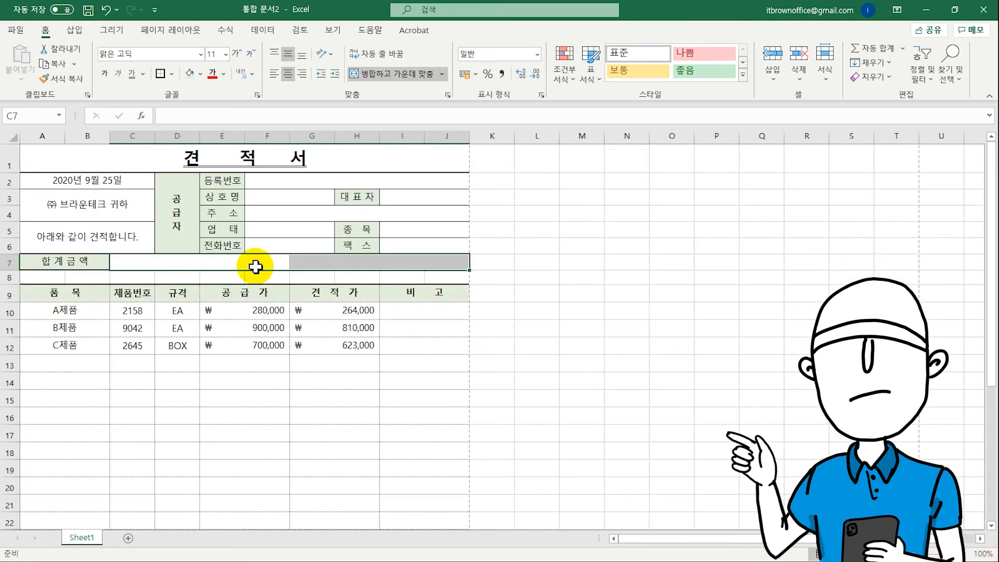
click(255, 266)
scroll(283, 324, down, 2)
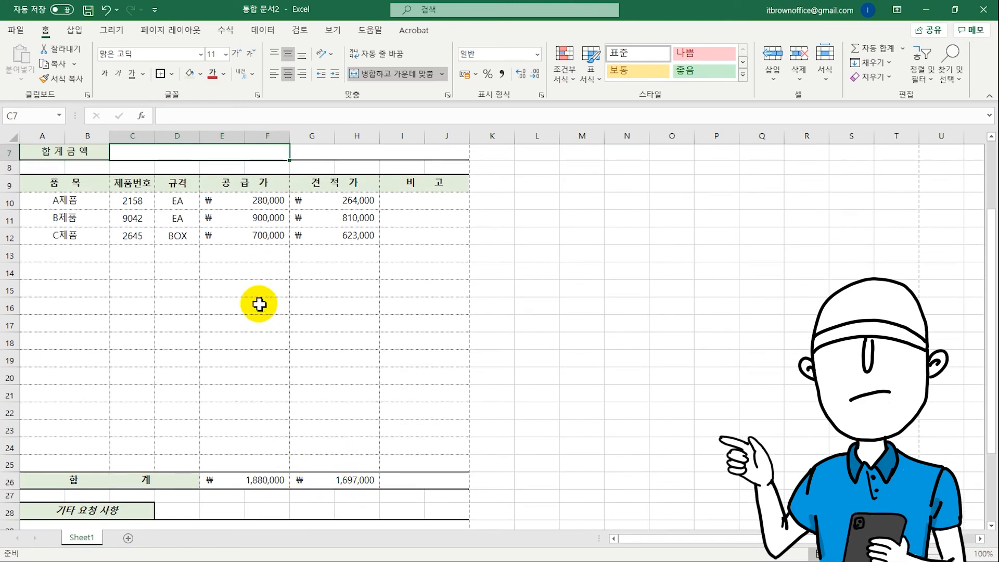
text(=)
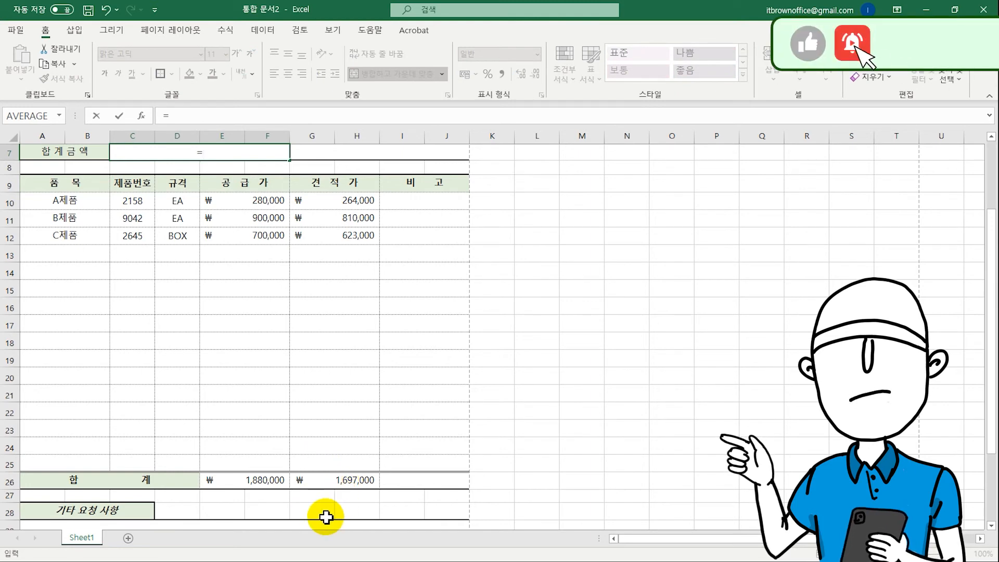
click(328, 479)
key(Return)
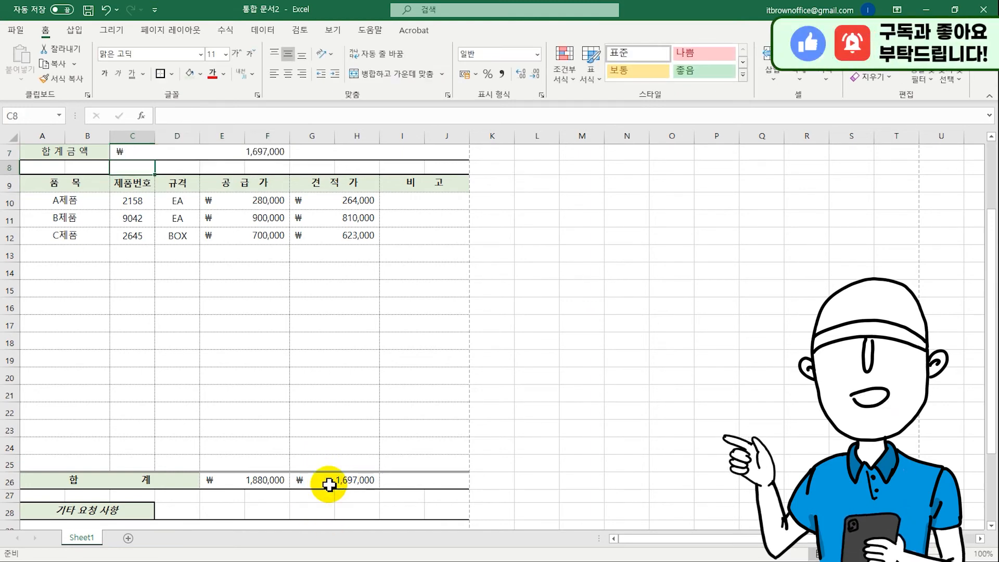
Enter the formula =G26 in G7 as well, to repeat the 견적가 total beside the first amount.
click(267, 153)
click(323, 156)
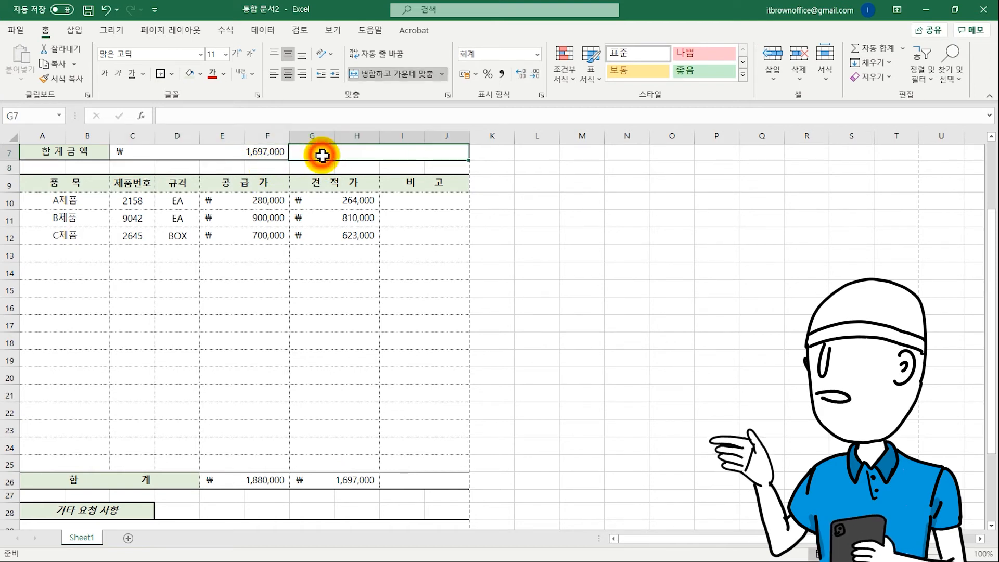
text(=)
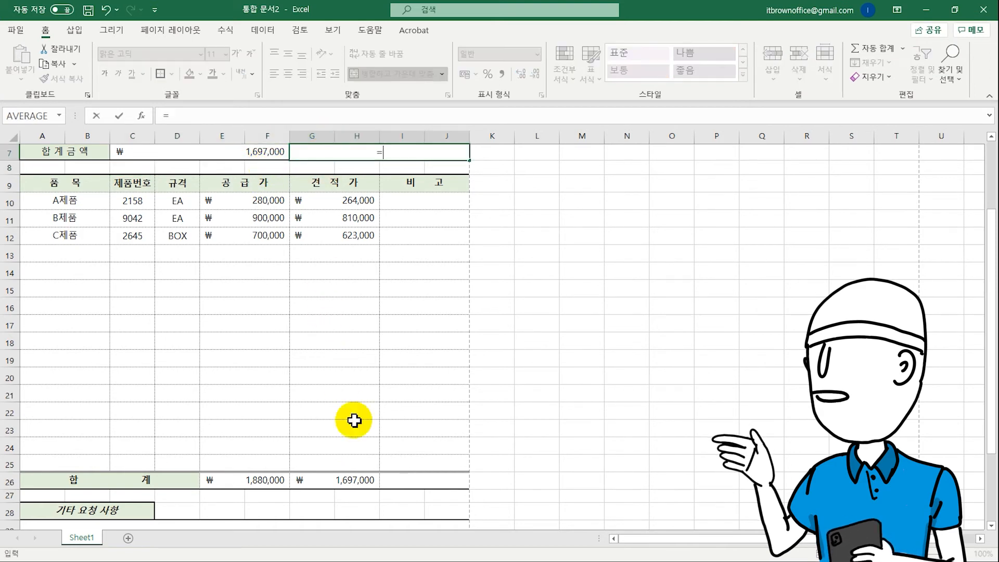
click(327, 481)
key(Return)
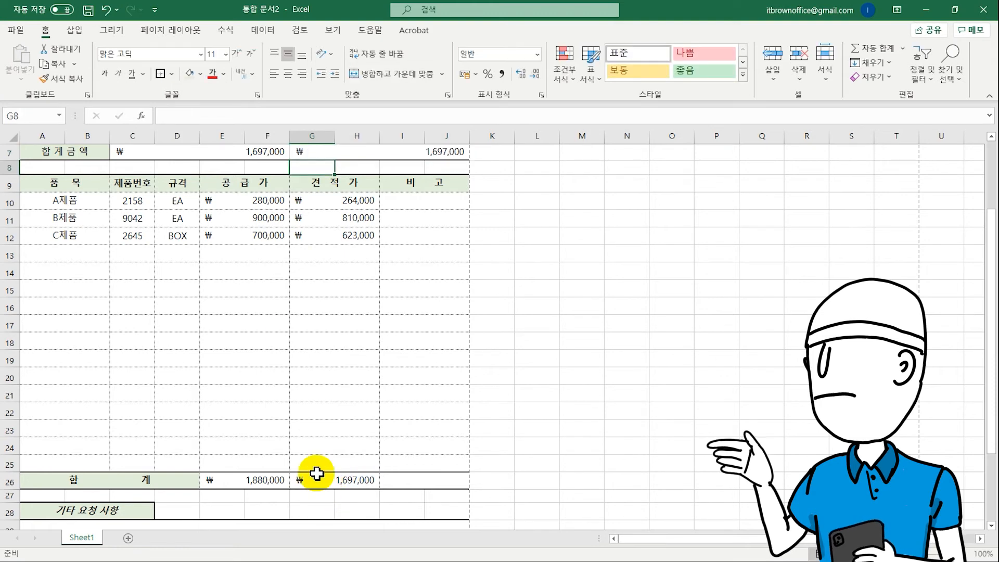
Examine how the total amount is displayed in row 7 of the finished 견적서만들기 workbook.
scroll(304, 202, up, 1)
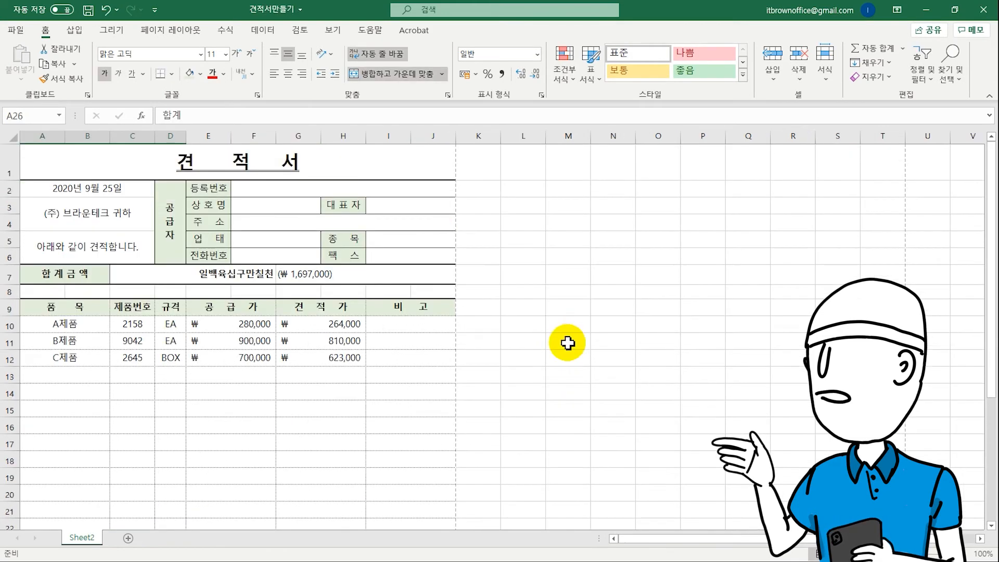
click(521, 341)
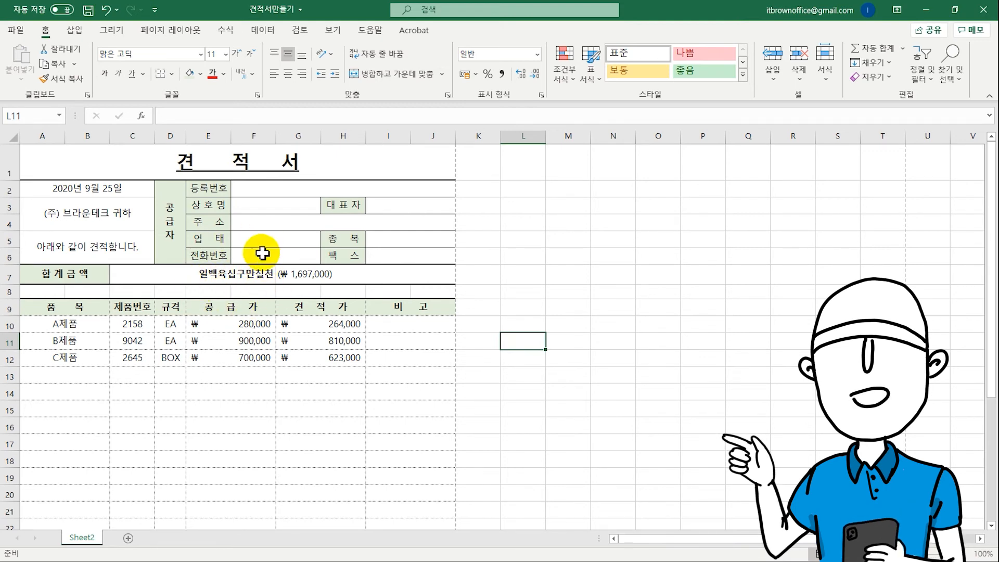
click(284, 275)
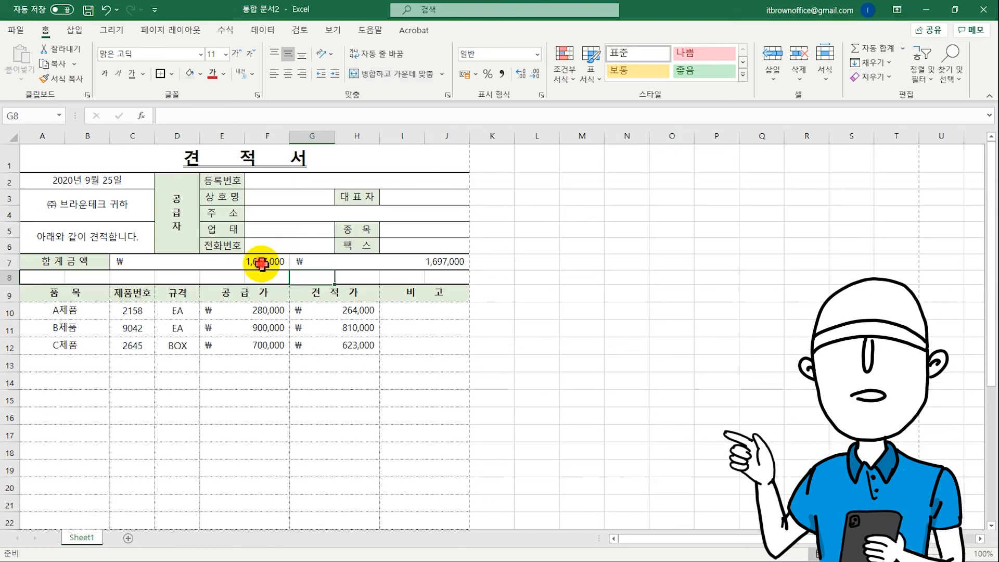
Format the total in C7 with the 기타 number format 숫자(한글) and align it to the right.
click(262, 263)
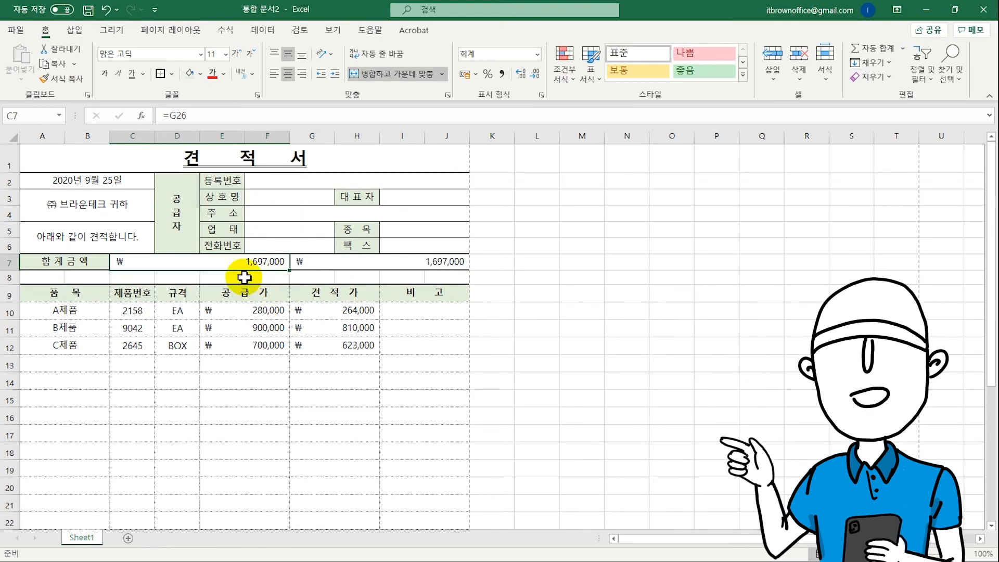
click(251, 257)
right_click(204, 266)
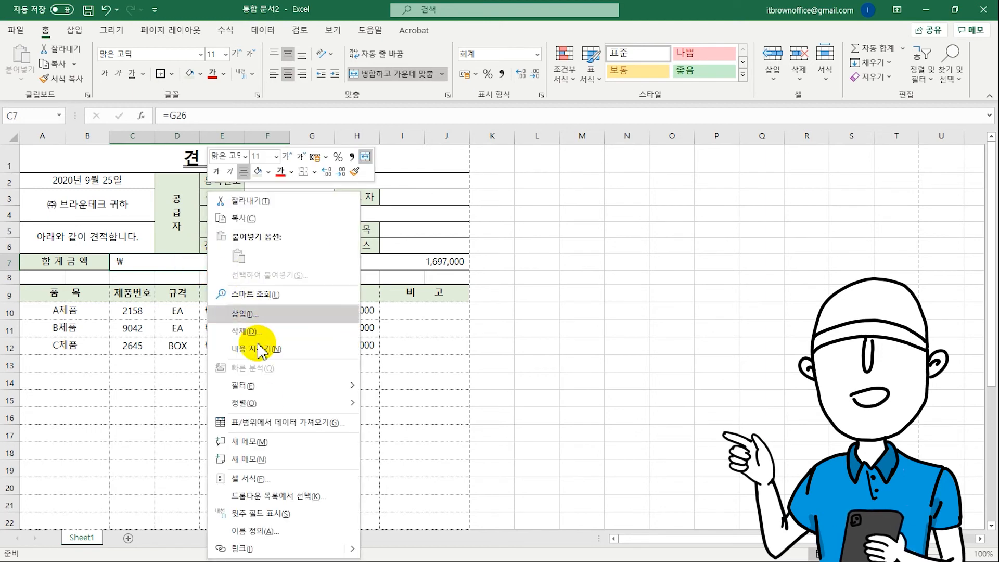
click(266, 477)
drag(222, 224, 254, 155)
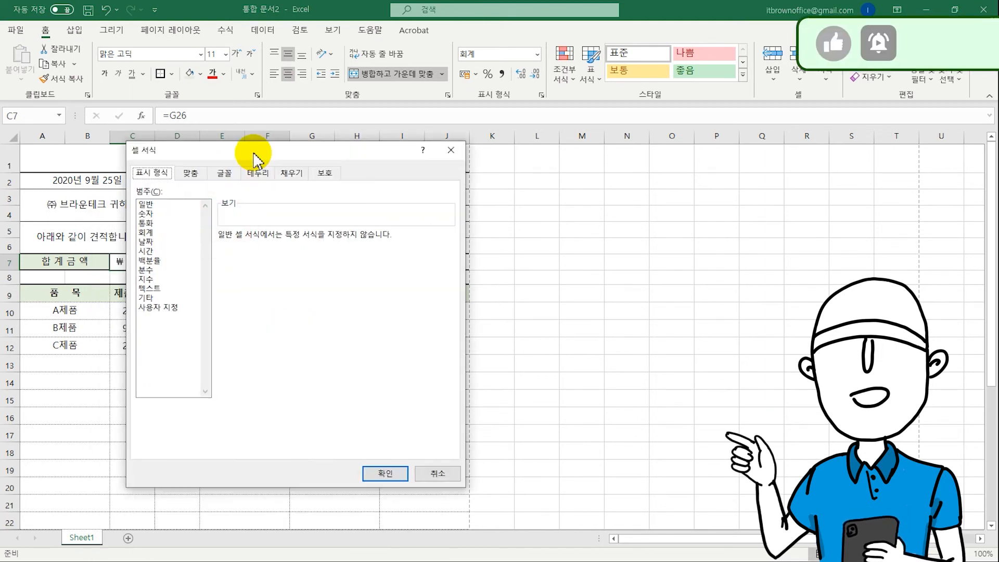
click(178, 299)
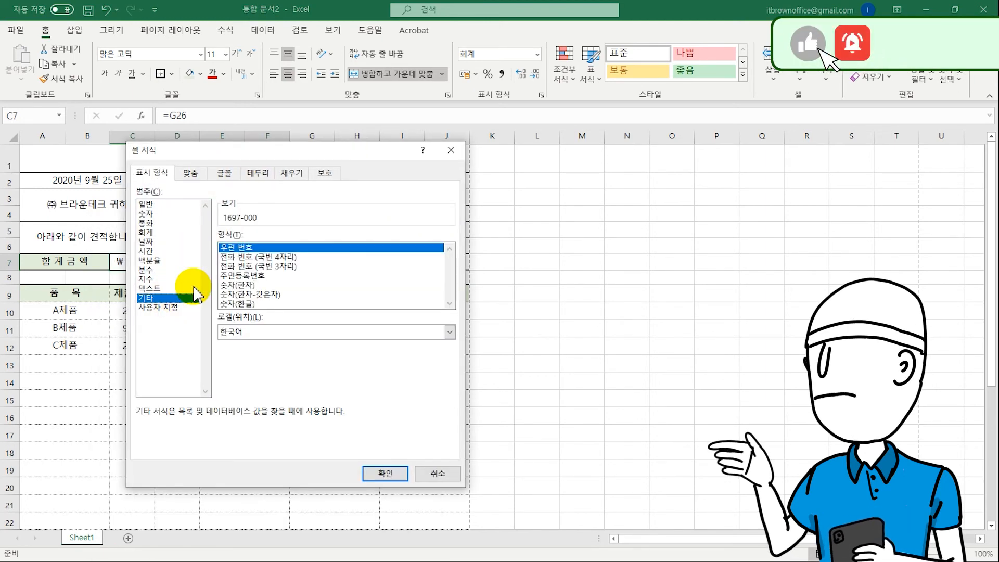
click(254, 305)
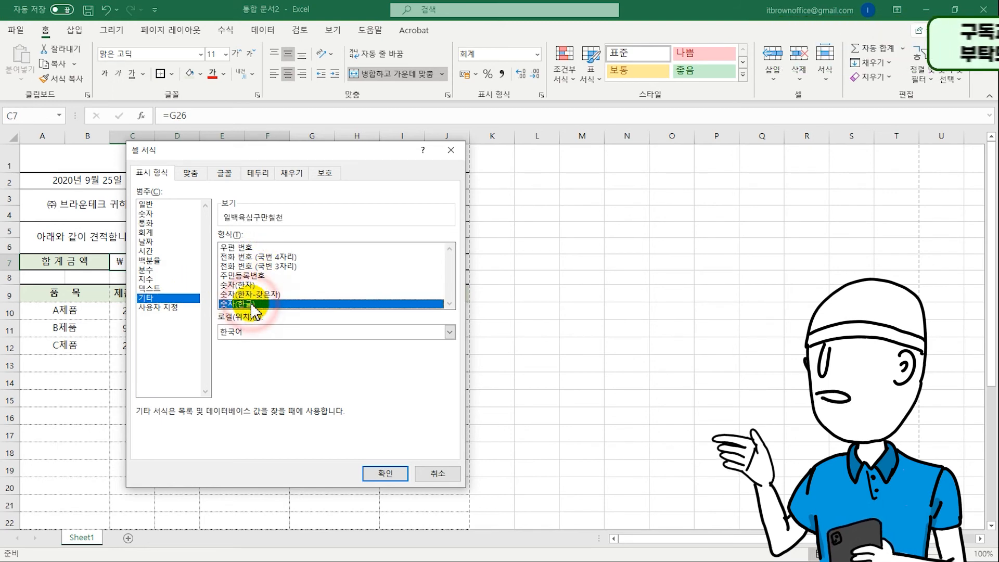
click(385, 474)
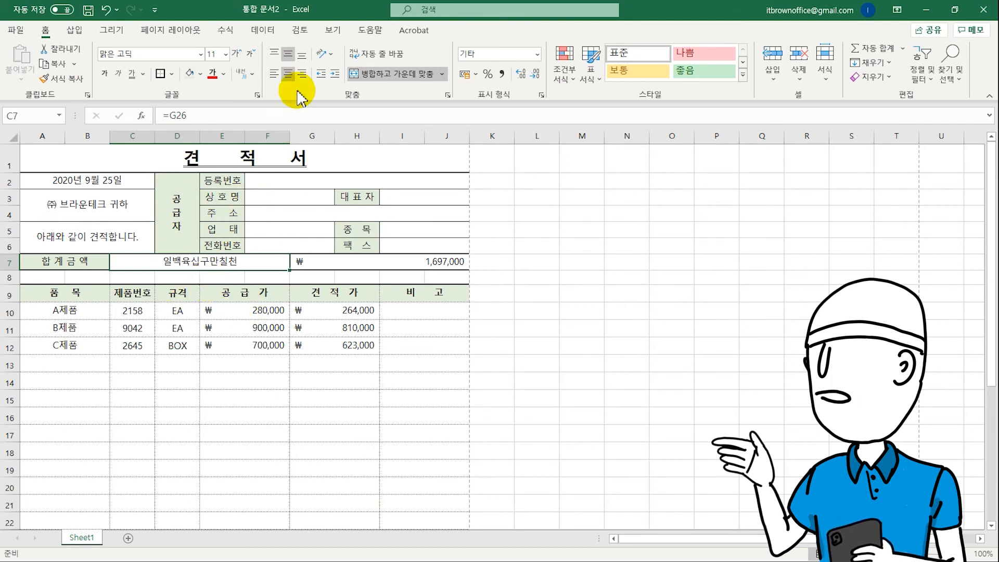
click(304, 74)
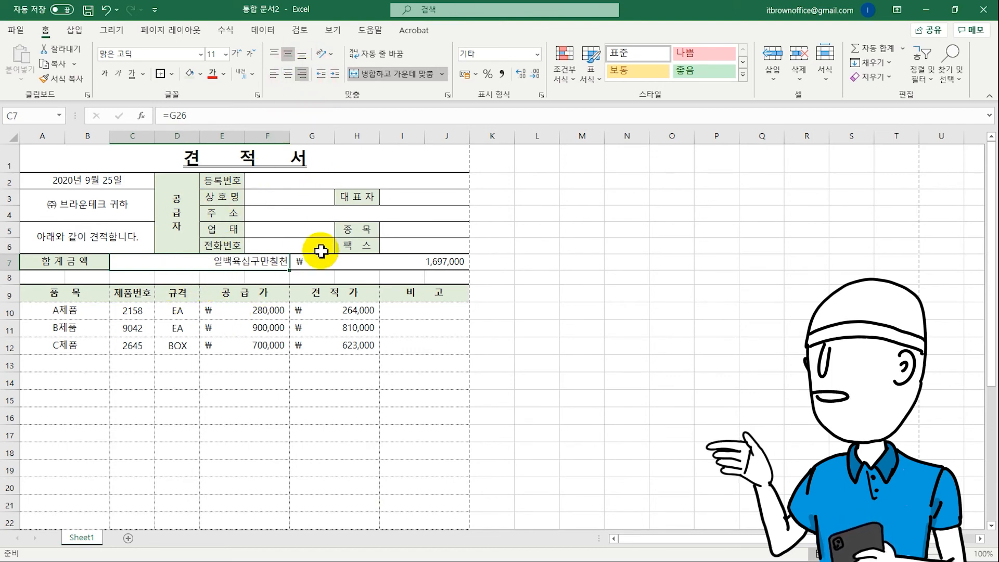
Format the repeated total in G7 with the custom number format (#,##0 ₩).
right_click(298, 261)
click(331, 471)
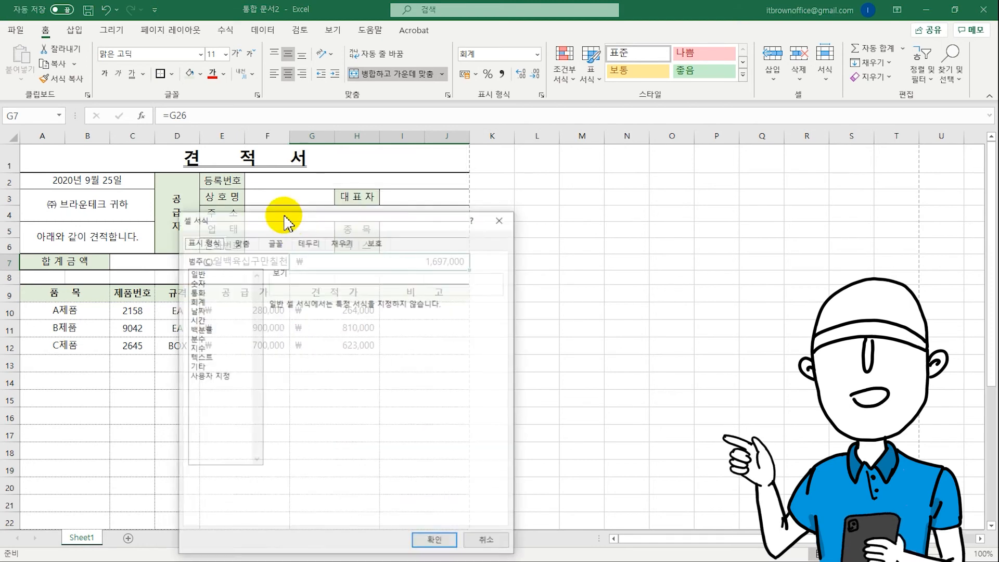
click(208, 303)
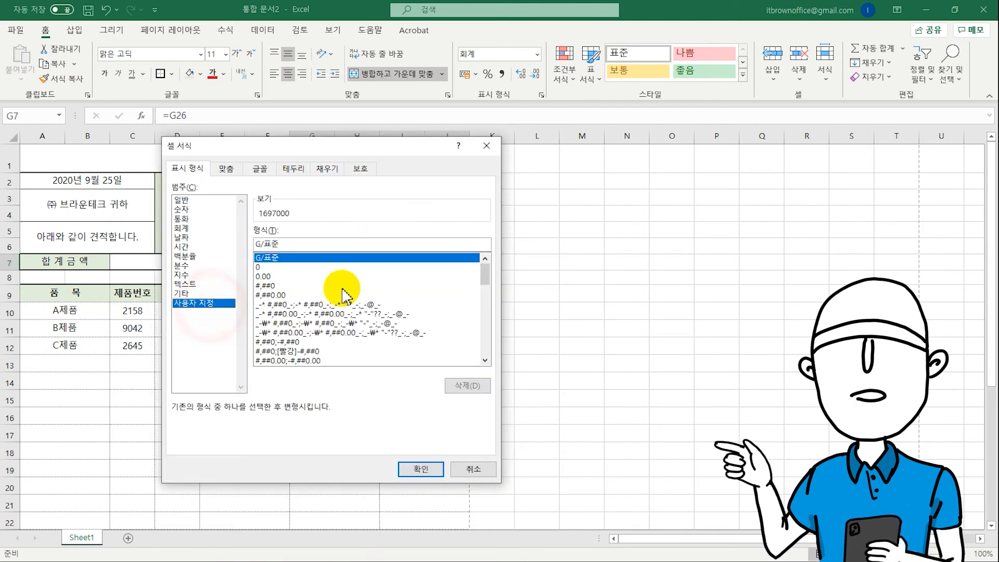
click(274, 287)
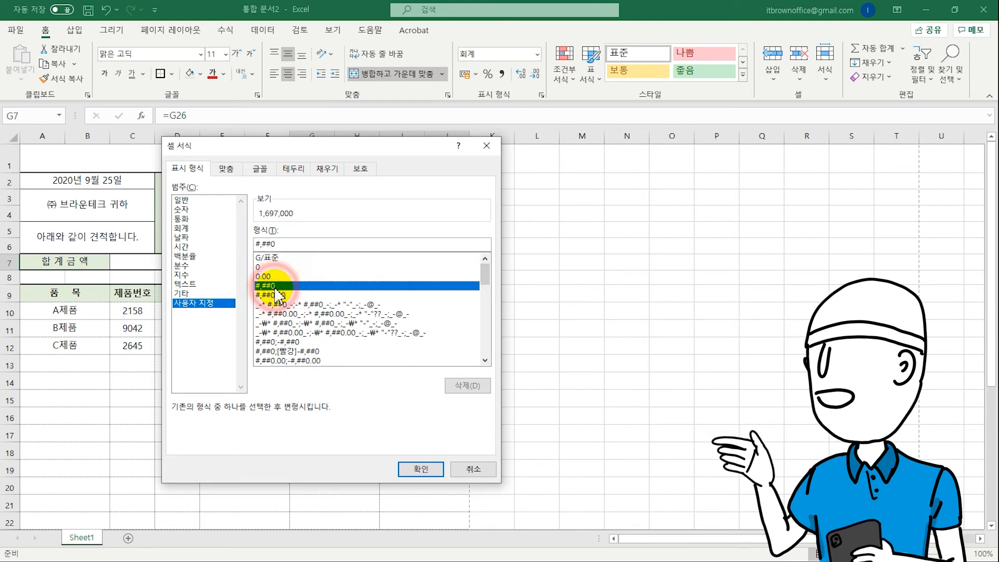
click(300, 244)
key(Home)
text(()
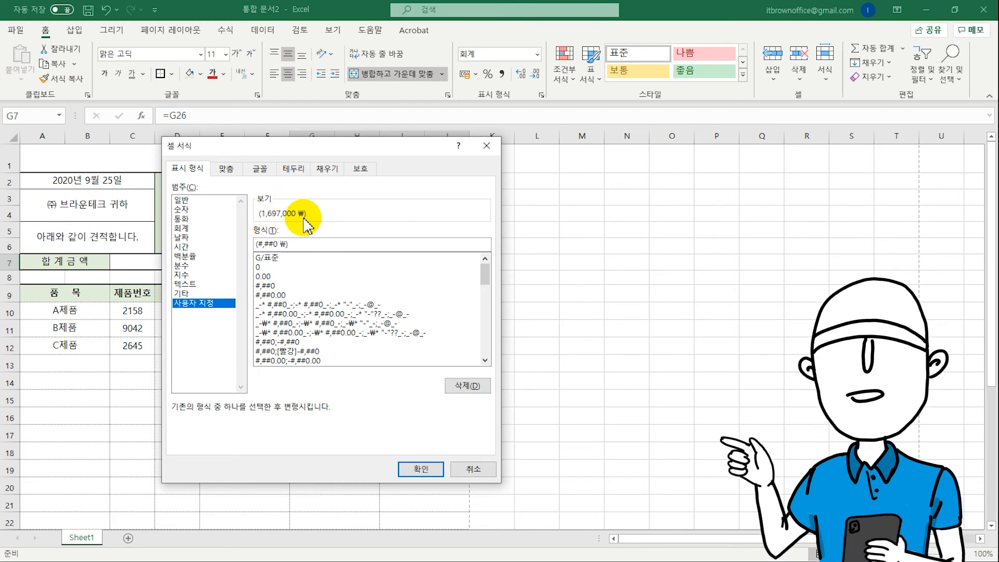
click(409, 467)
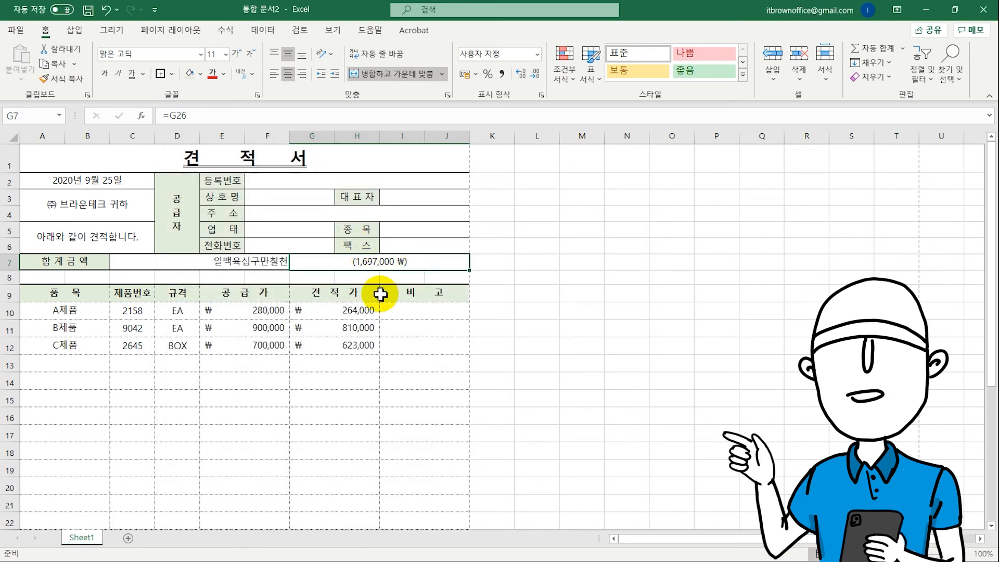
Left-align the amount in G7 and make the Korean-text total in C7 bold.
click(272, 78)
click(249, 262)
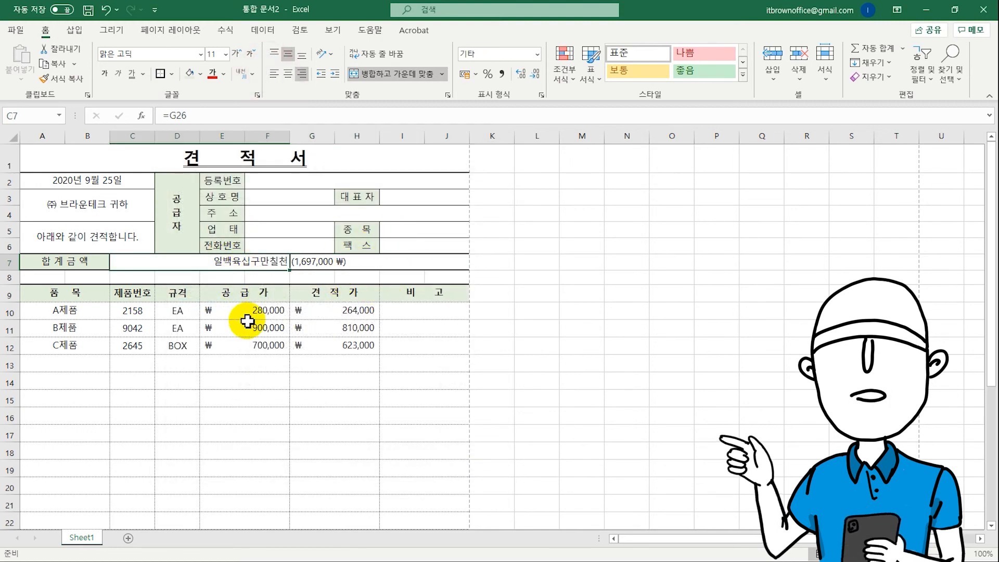
click(266, 333)
Review the form from the header to the payment row and compare it side by side with the finished 견적서 workbook.
scroll(330, 420, down, 3)
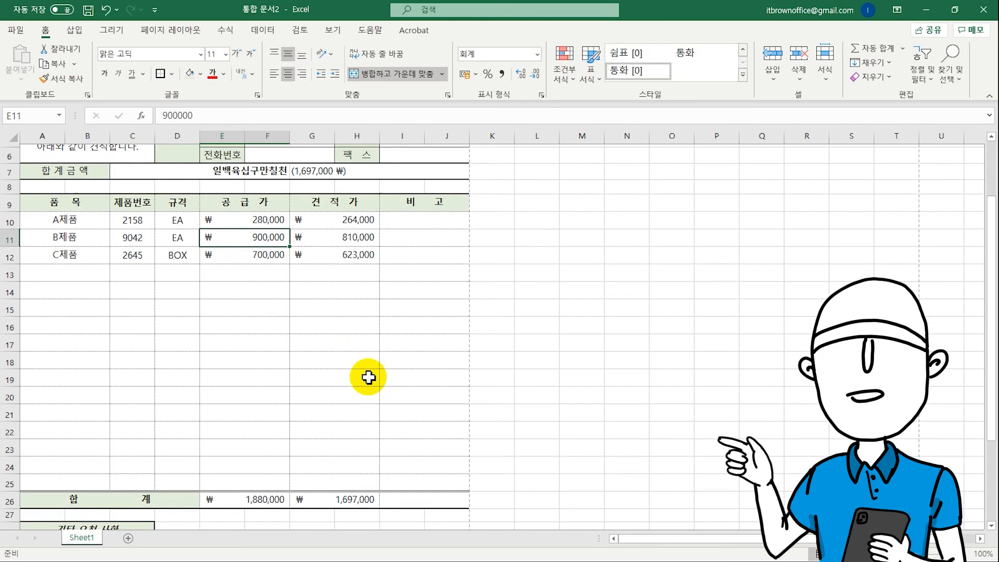
scroll(369, 380, down, 2)
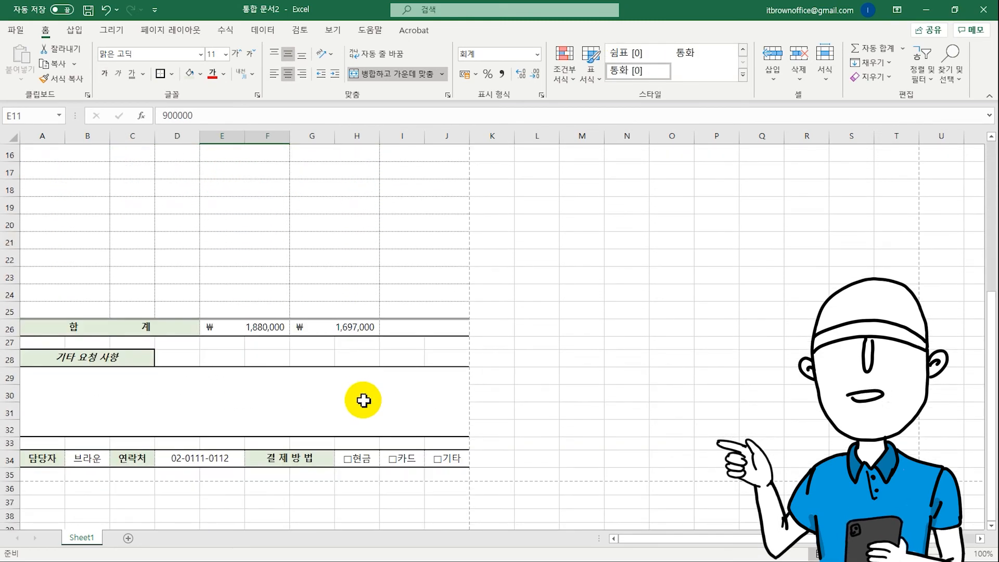
scroll(363, 400, up, 5)
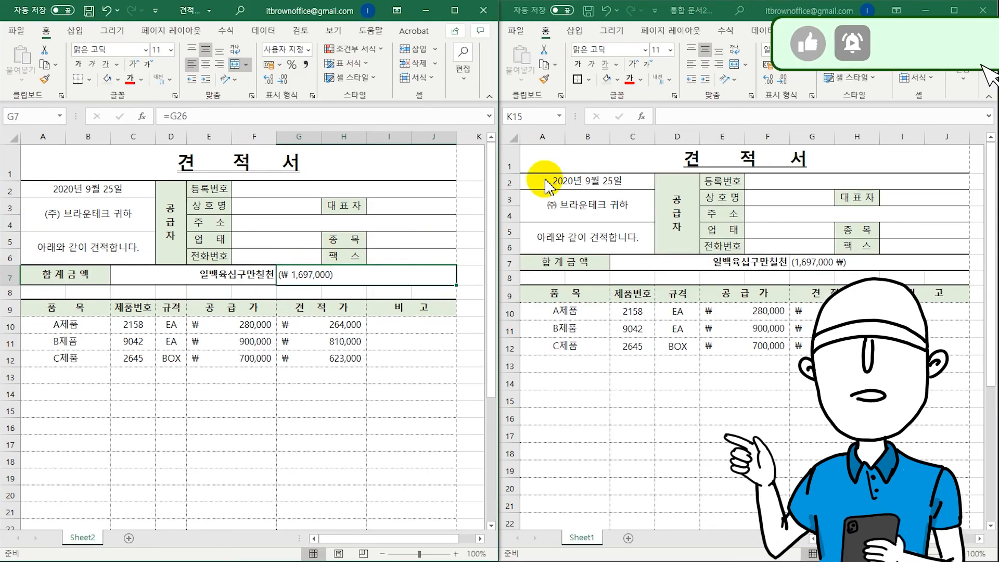
scroll(332, 231, down, 1)
scroll(333, 232, down, 6)
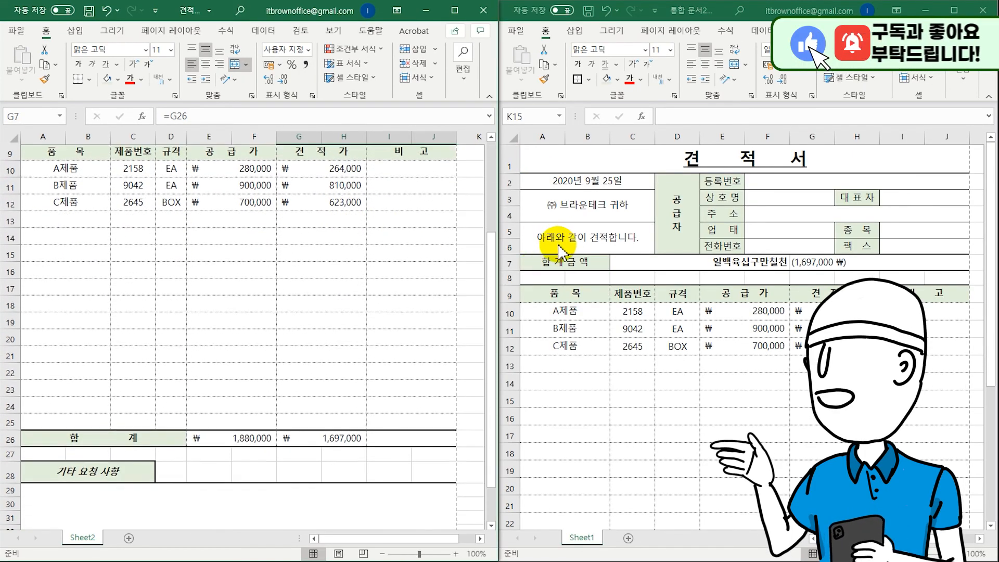
scroll(735, 294, down, 5)
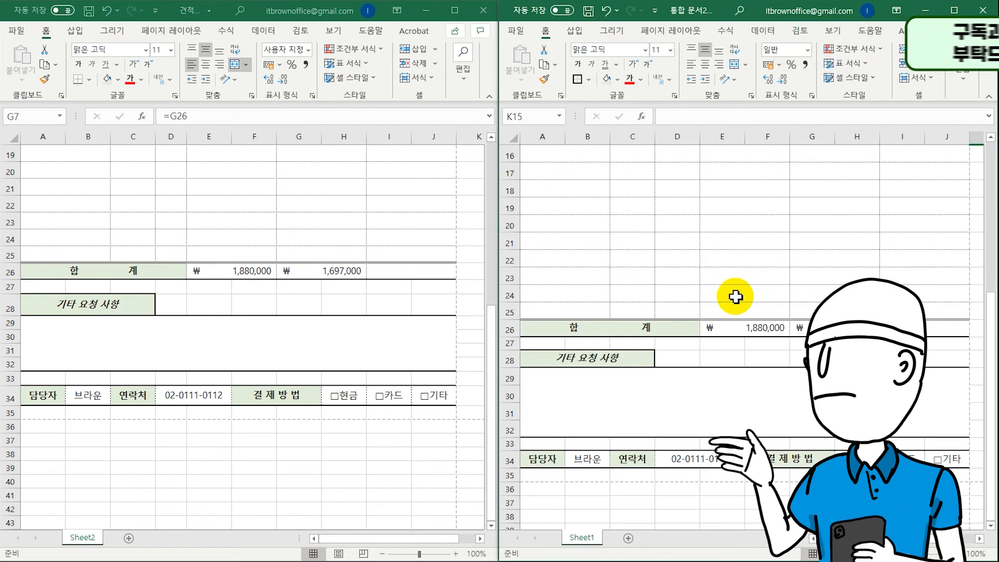
scroll(656, 255, up, 5)
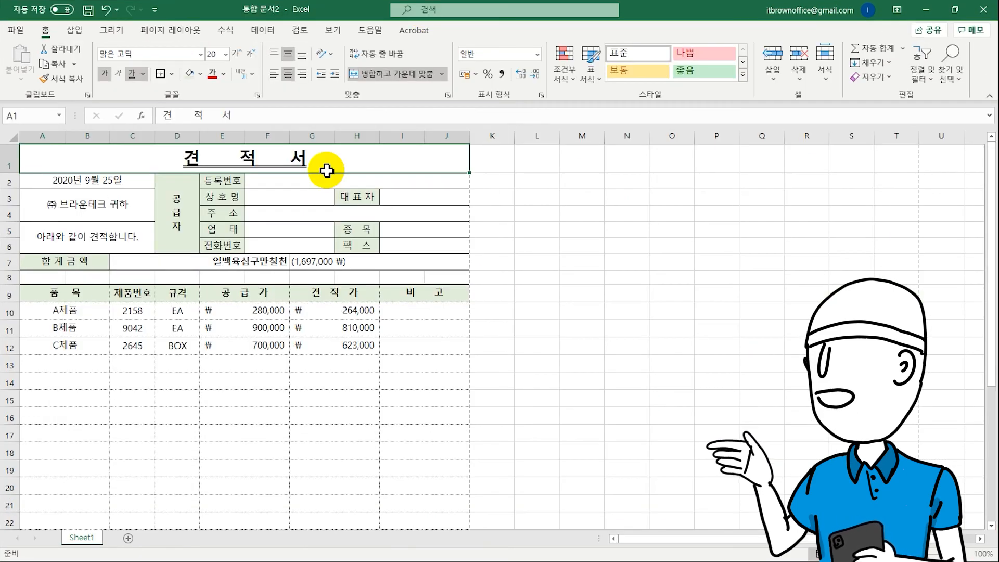
Centre the form horizontally (가로) and vertically (세로) on the printed page, check the print preview and return to the sheet.
key(ctrl+p)
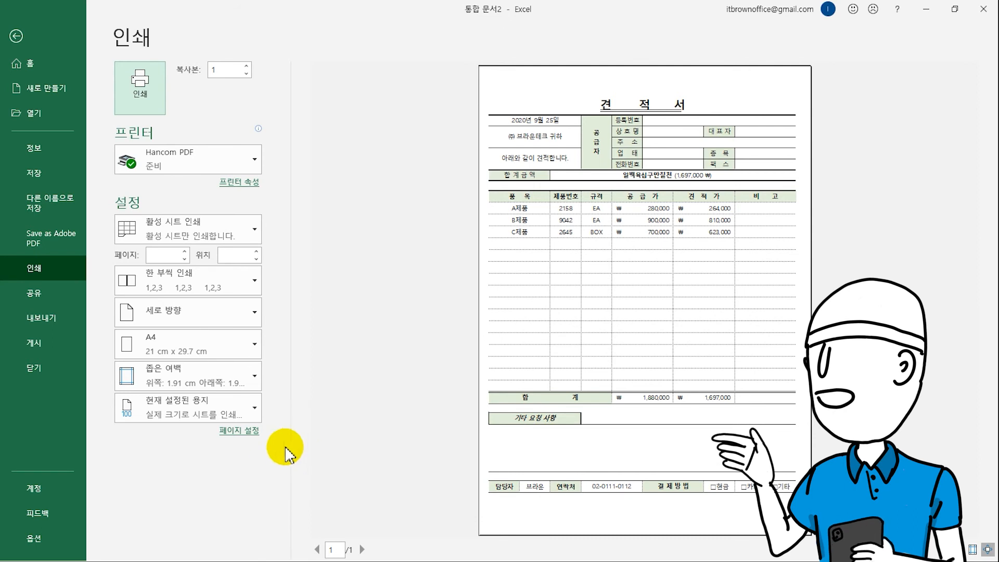
click(250, 431)
drag(415, 138, 361, 115)
click(237, 143)
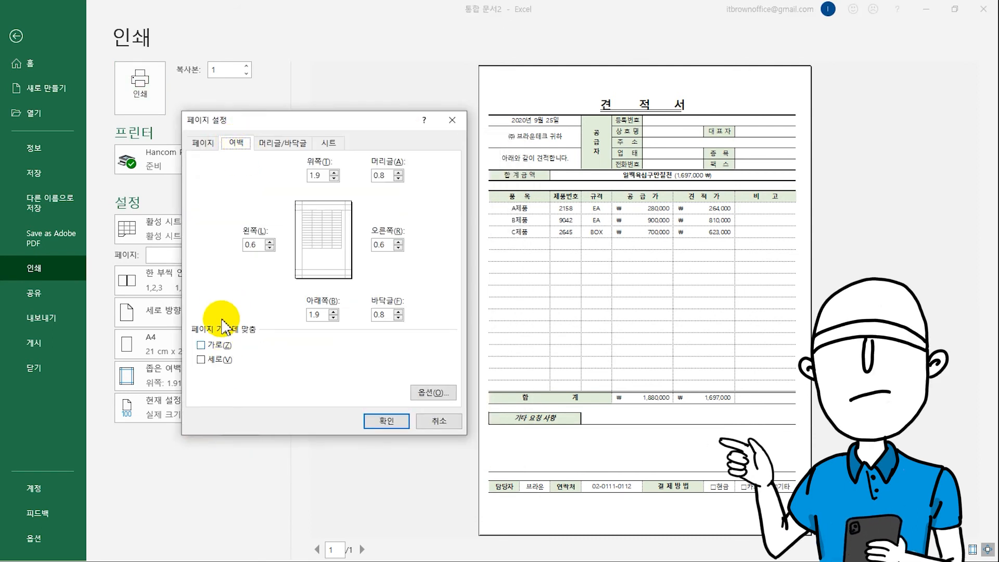
click(224, 345)
click(214, 359)
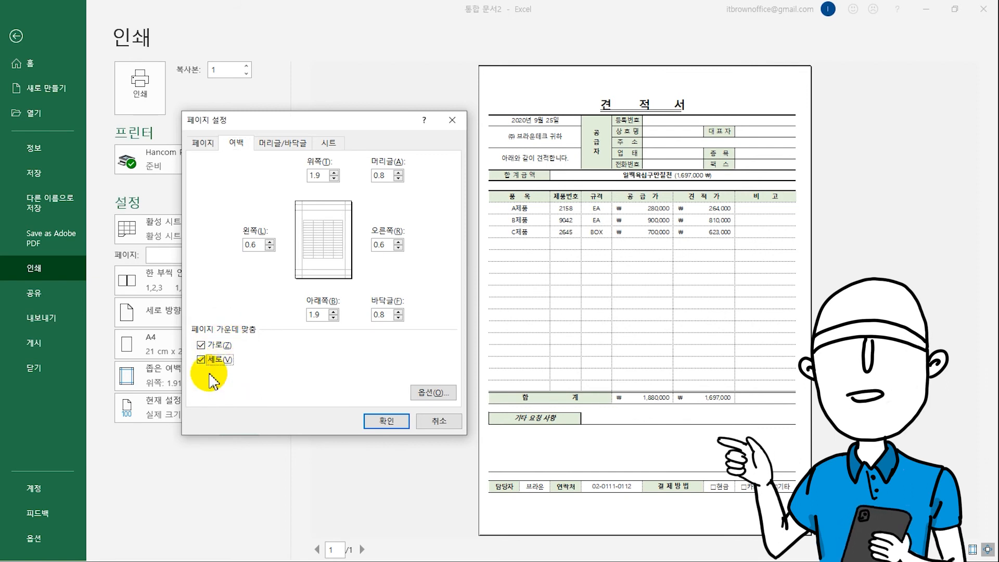
click(384, 421)
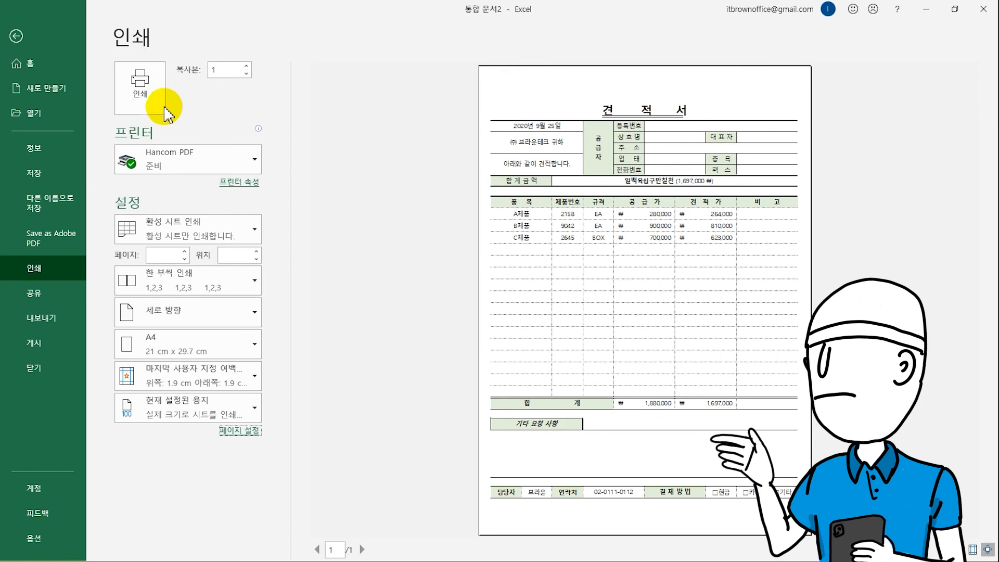
click(45, 39)
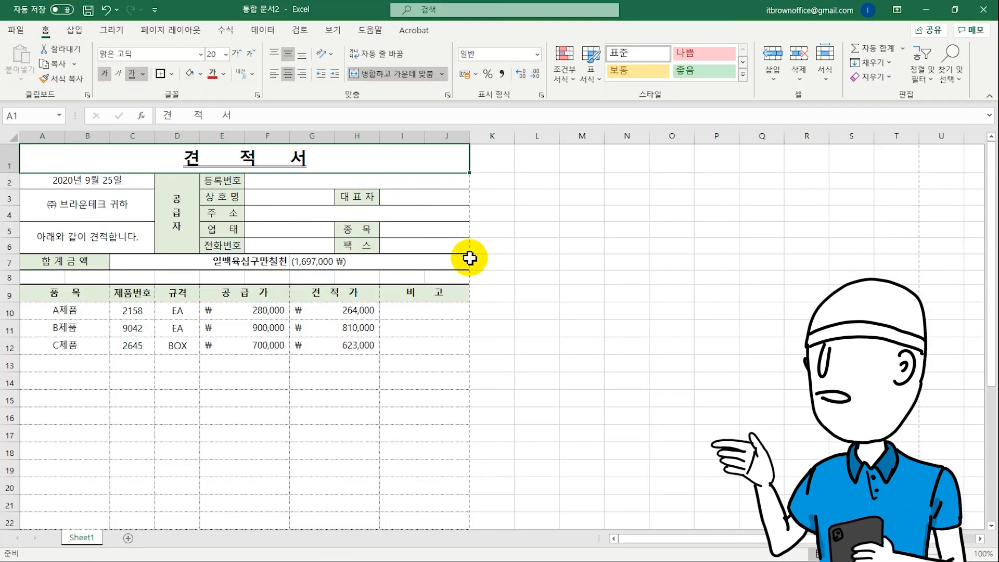
Examine the whole quotation form in page layout view, down to its footer area, and return to the normal view.
scroll(494, 283, down, 5)
scroll(461, 312, up, 5)
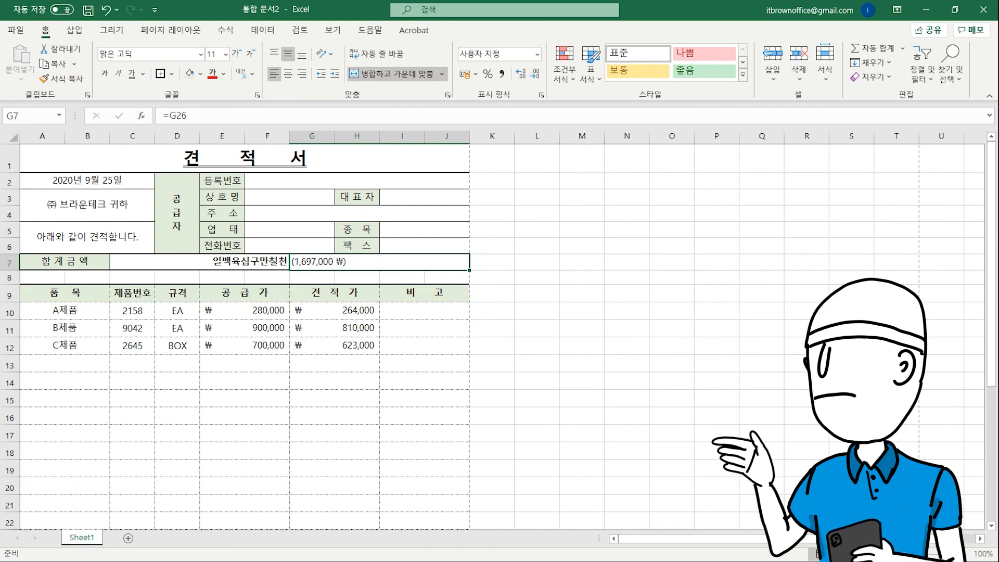
click(841, 554)
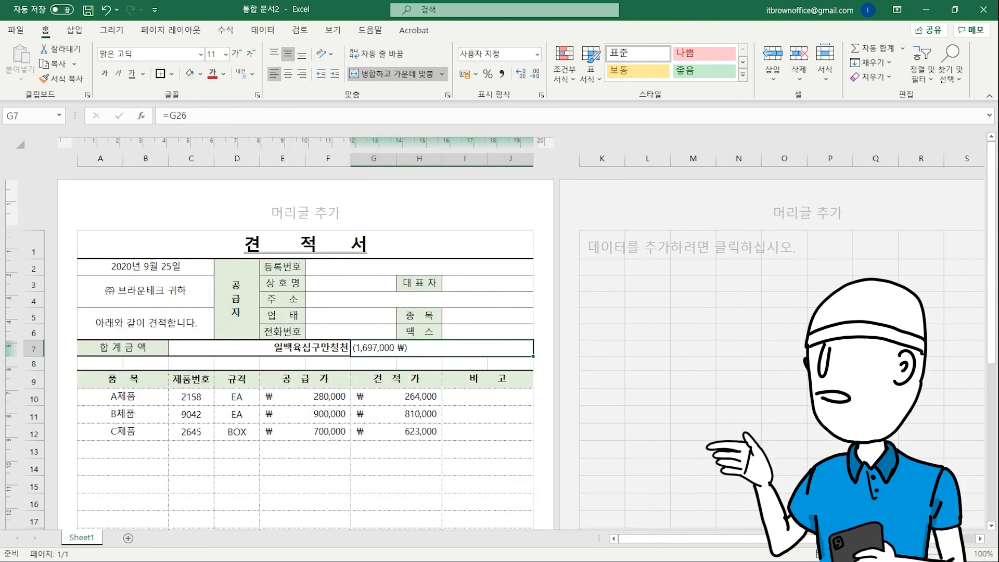
scroll(487, 240, down, 5)
scroll(489, 252, up, 5)
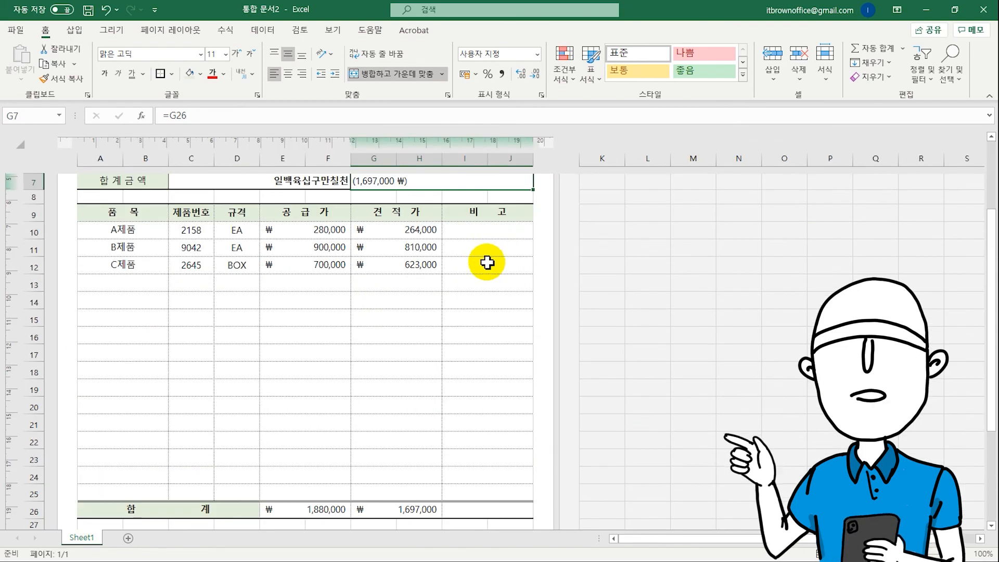
scroll(487, 264, down, 5)
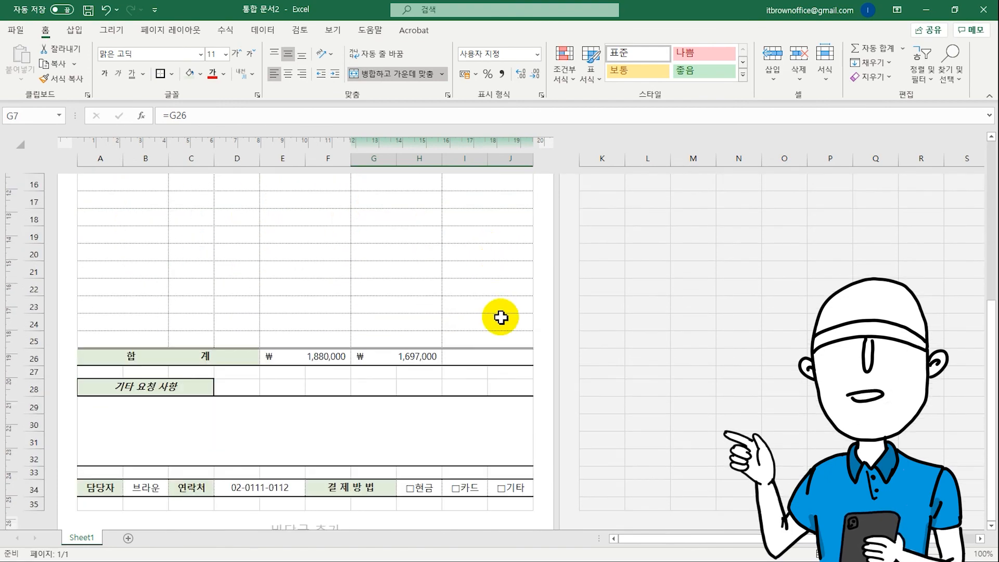
scroll(501, 317, down, 2)
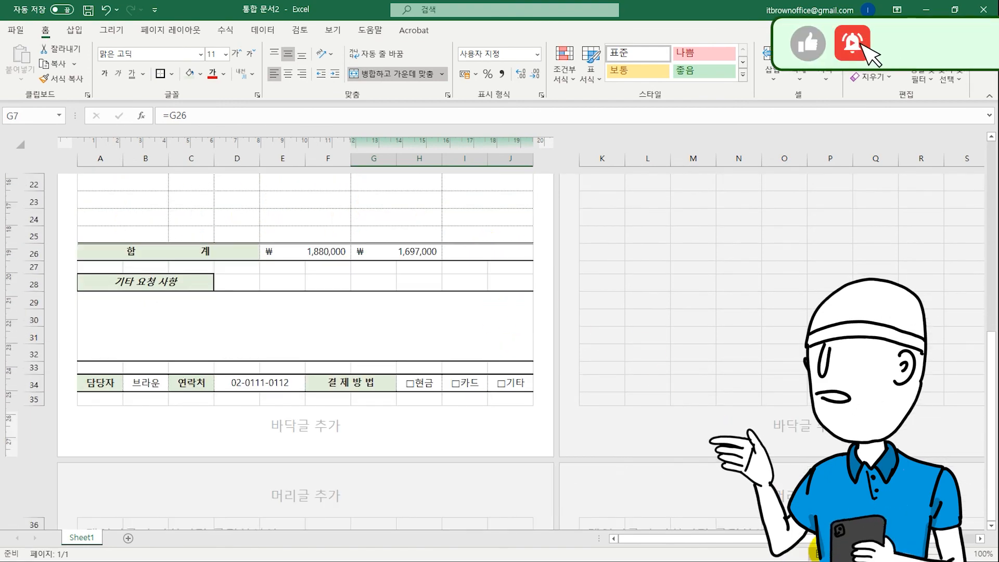
click(817, 553)
scroll(412, 260, up, 3)
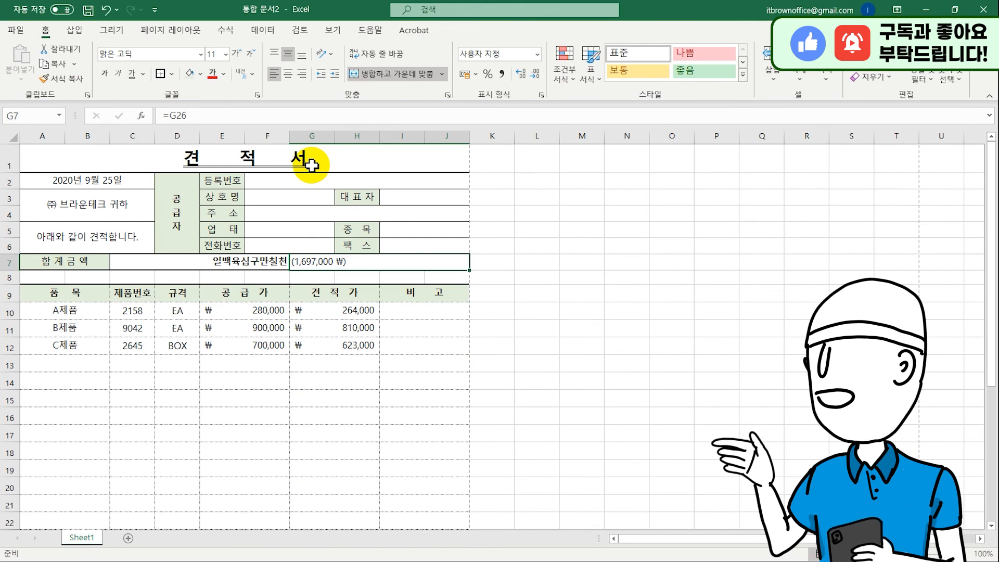